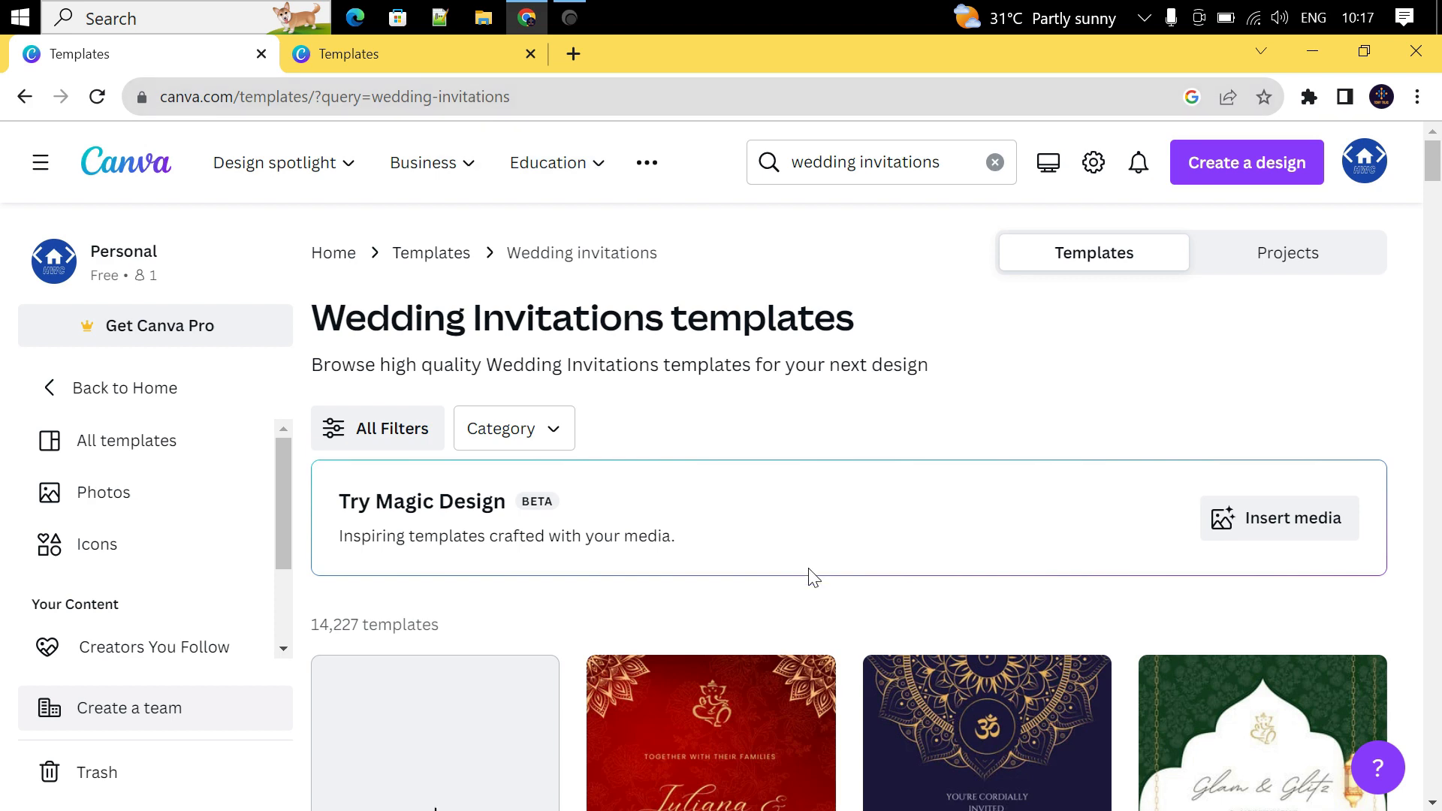
# Search the templates for wedding invitations and browse through the available designs.
pyautogui.click(942, 160)
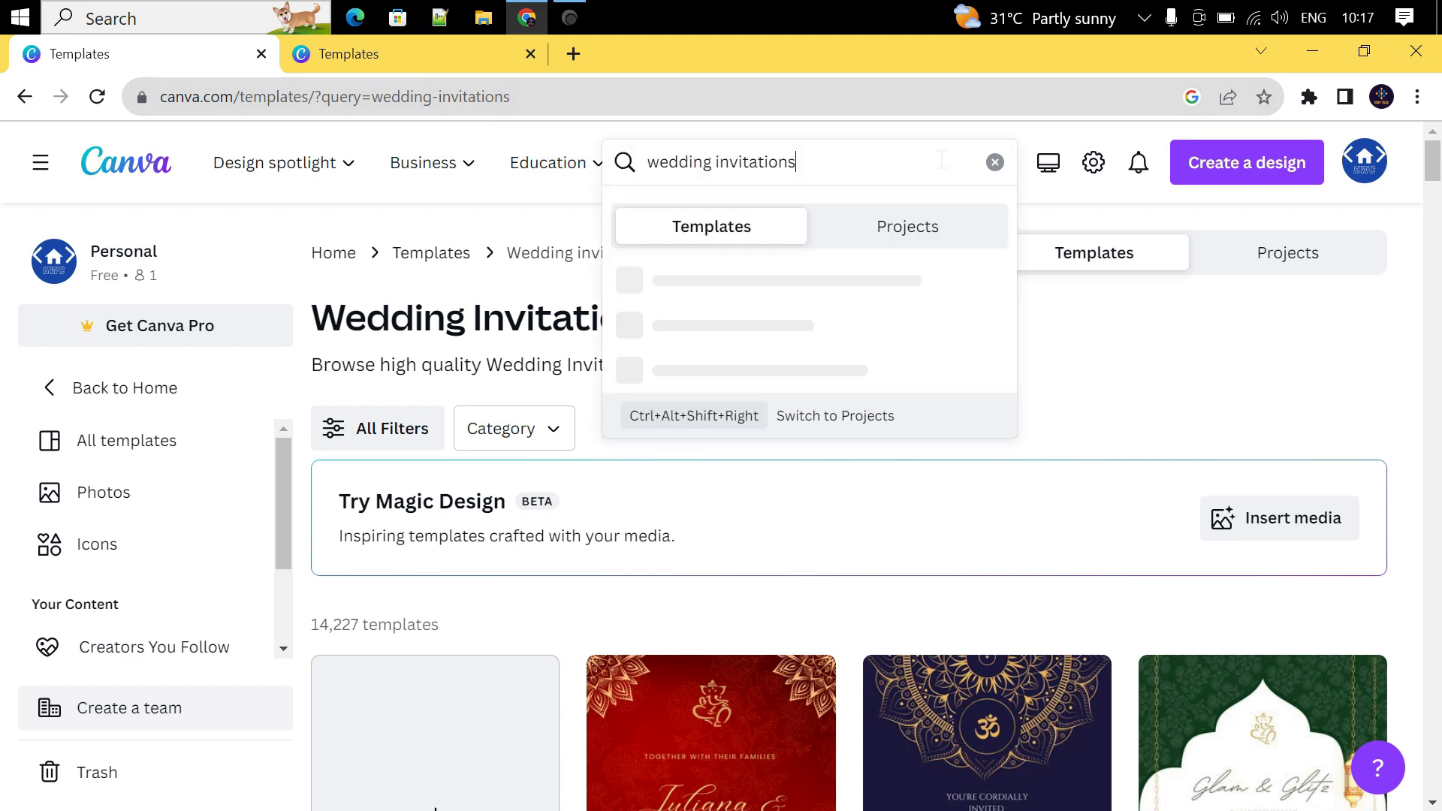
pyautogui.press('Return')
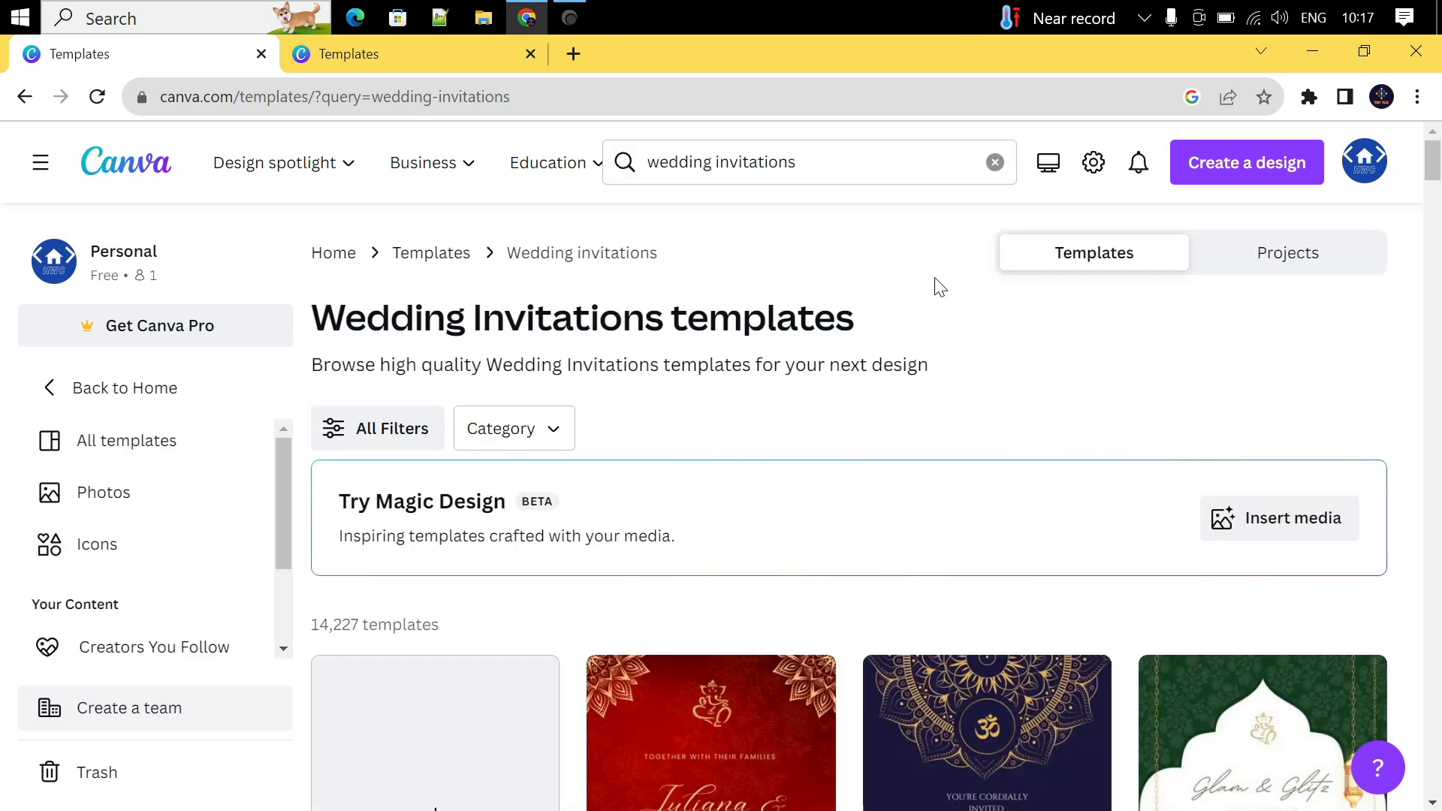
pyautogui.scroll(-10, 910, 490)
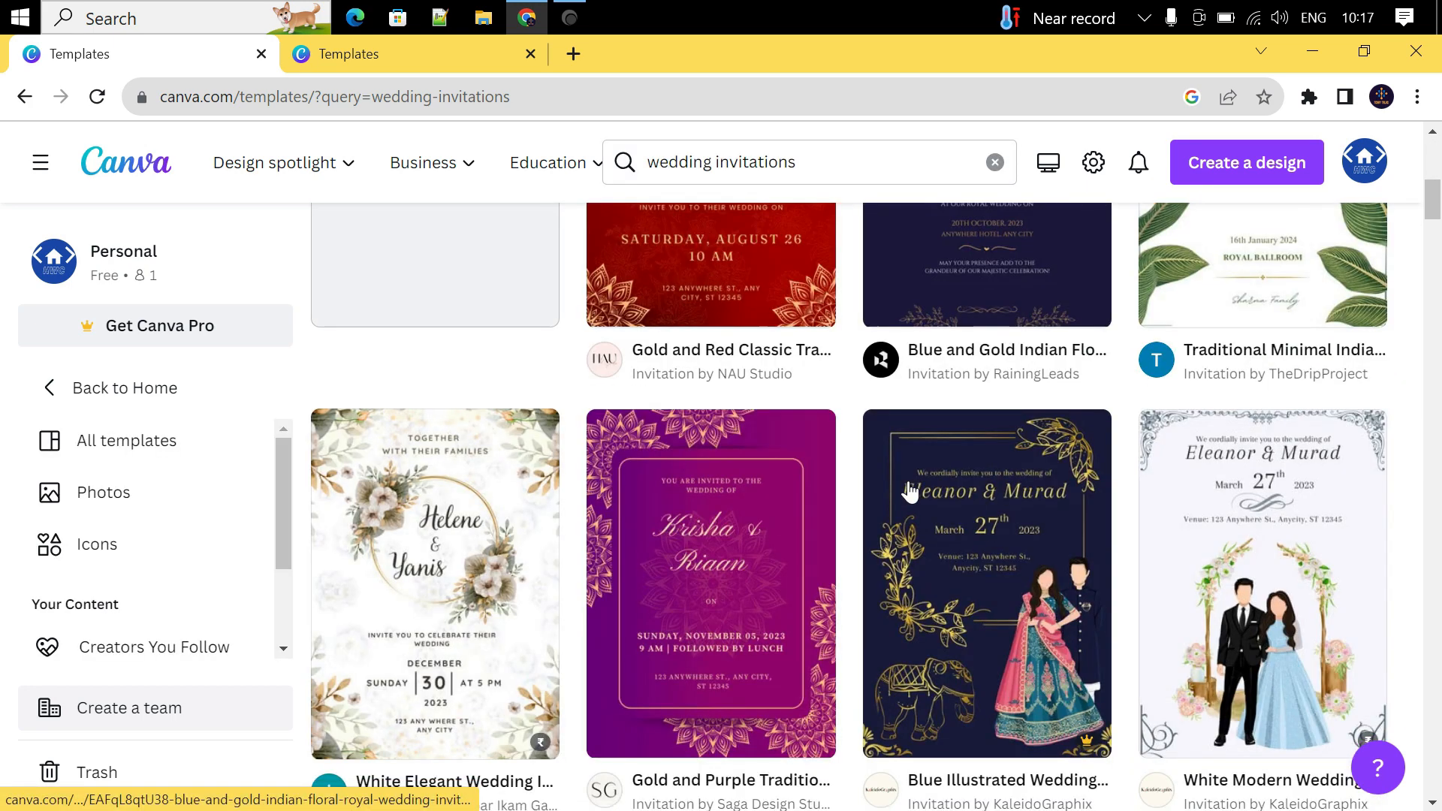
pyautogui.scroll(-12, 908, 491)
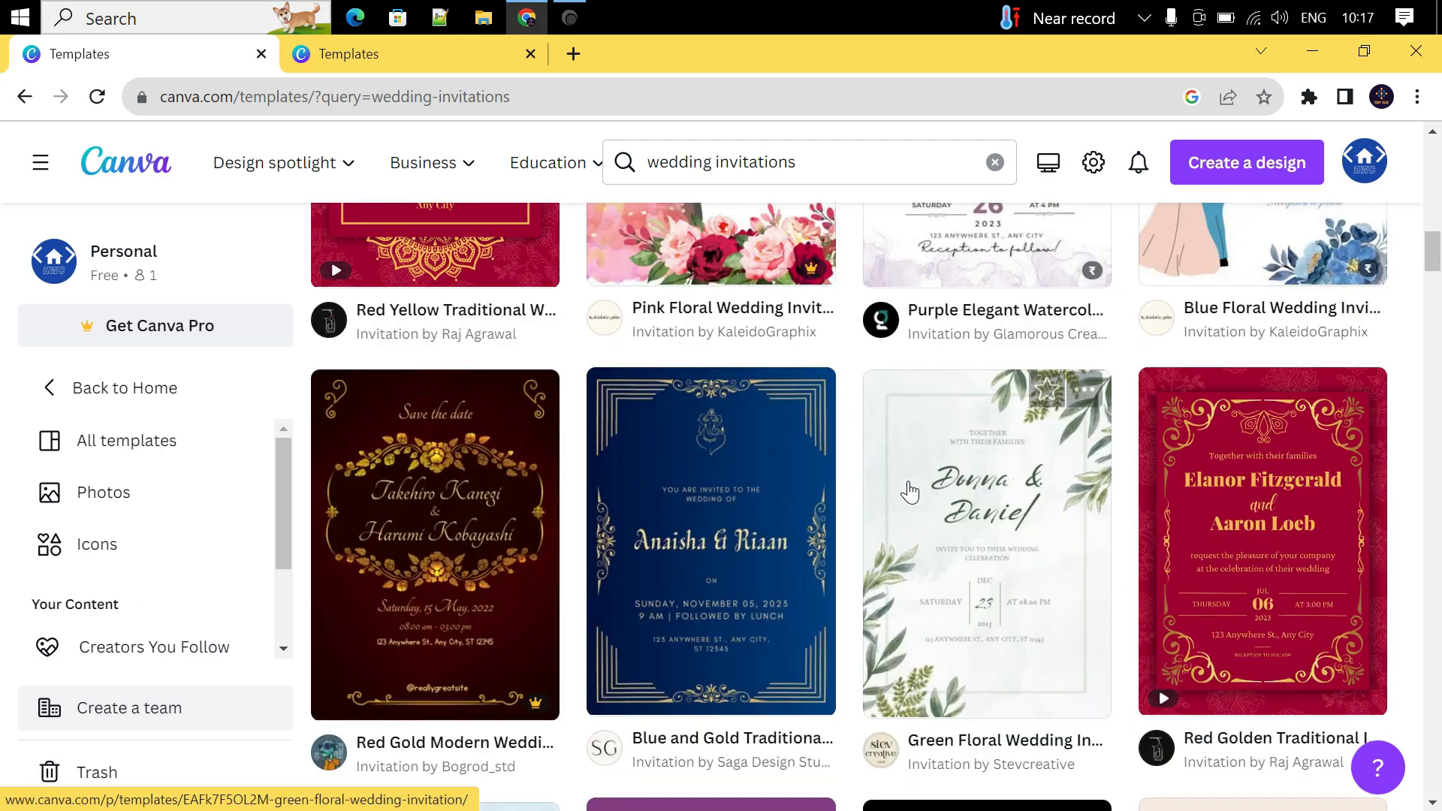
pyautogui.scroll(-14, 910, 492)
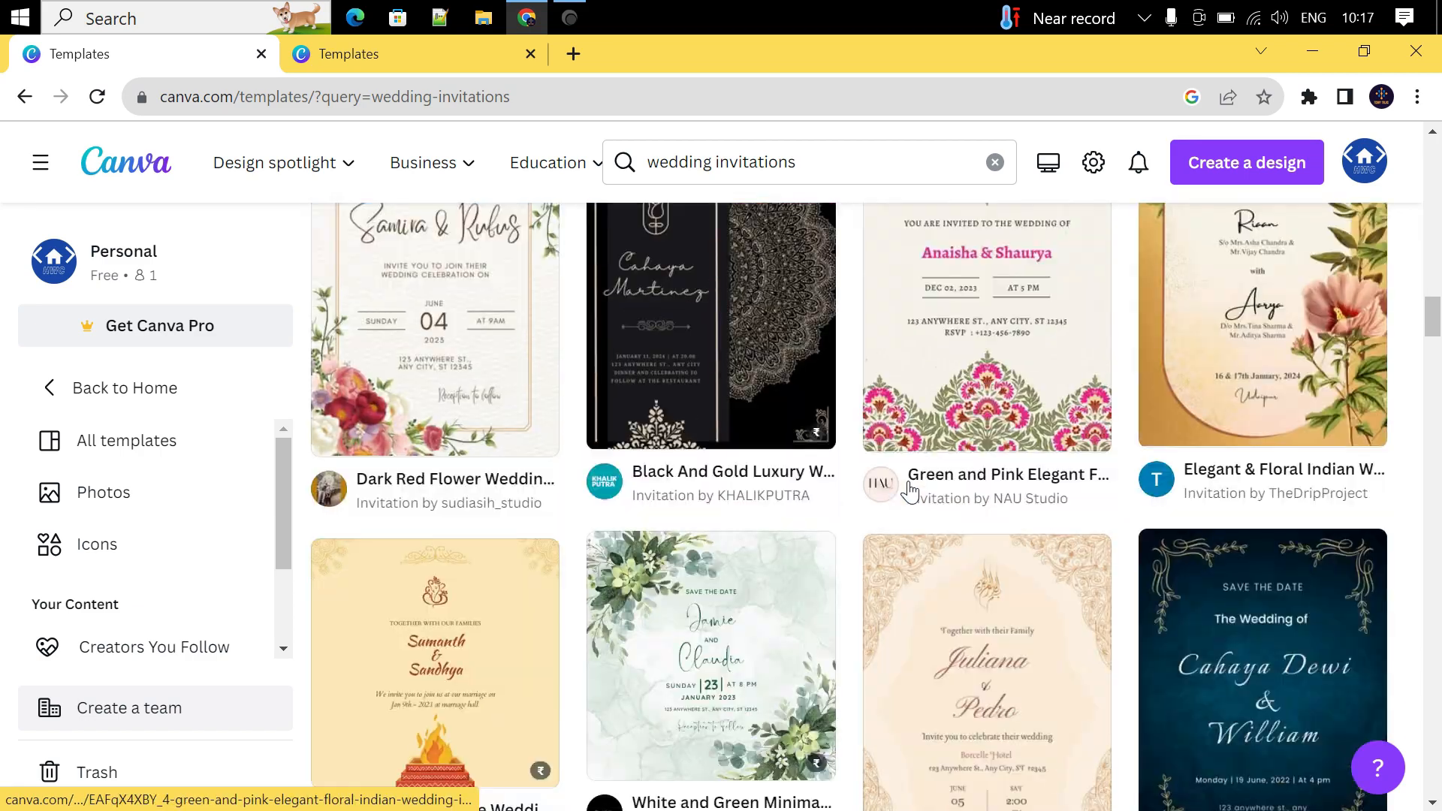
pyautogui.scroll(-15, 910, 492)
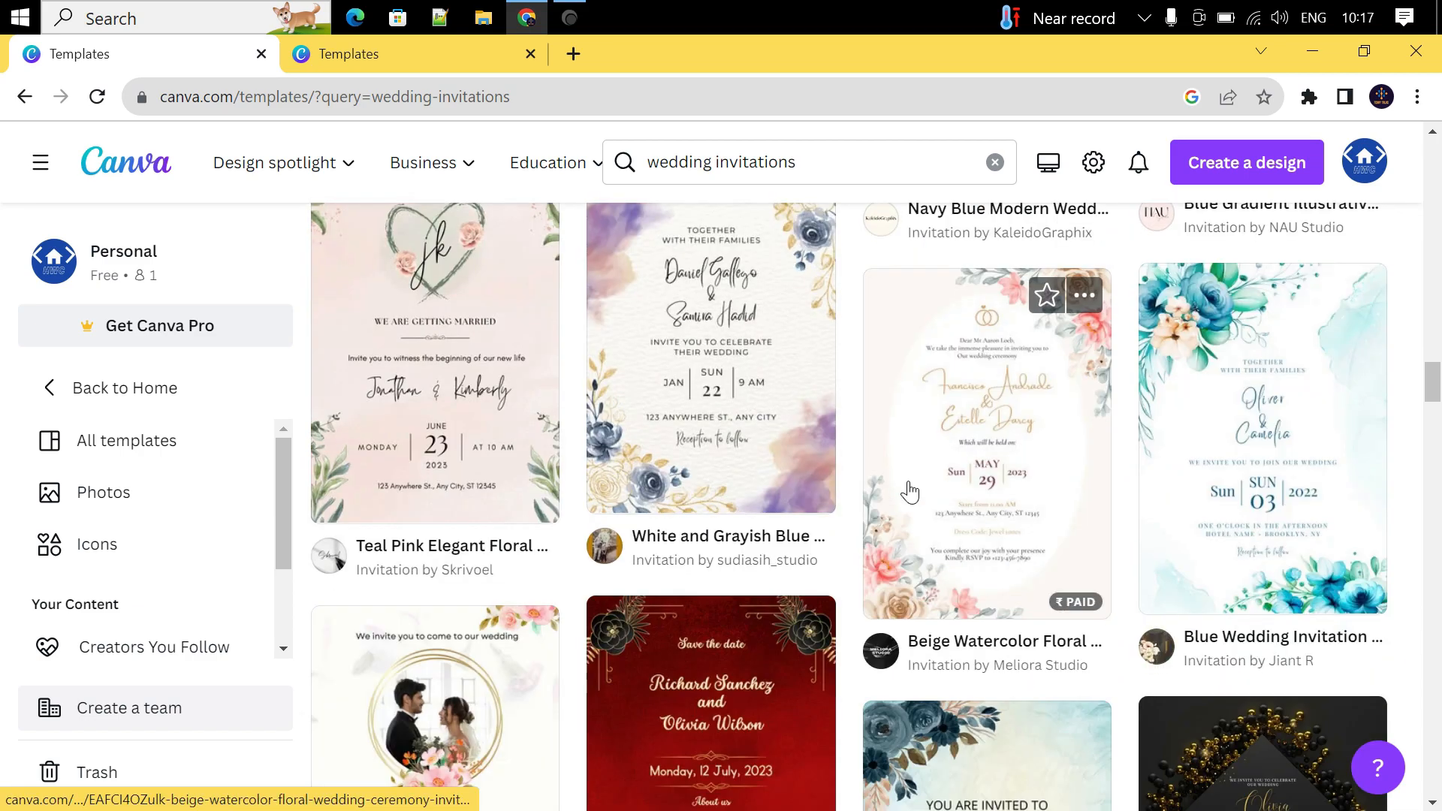
pyautogui.scroll(-15, 910, 492)
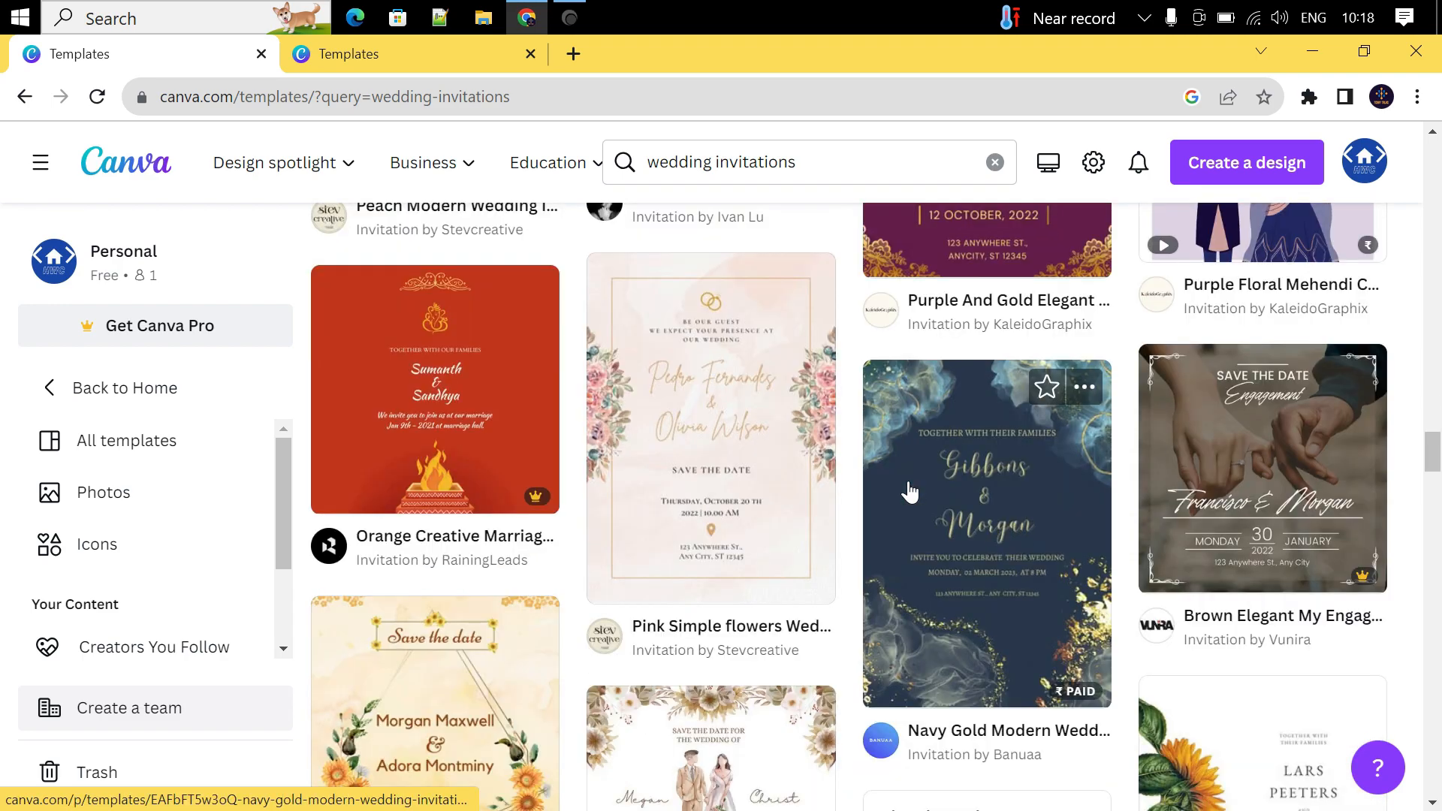
pyautogui.scroll(-5, 910, 492)
pyautogui.scroll(-15, 908, 489)
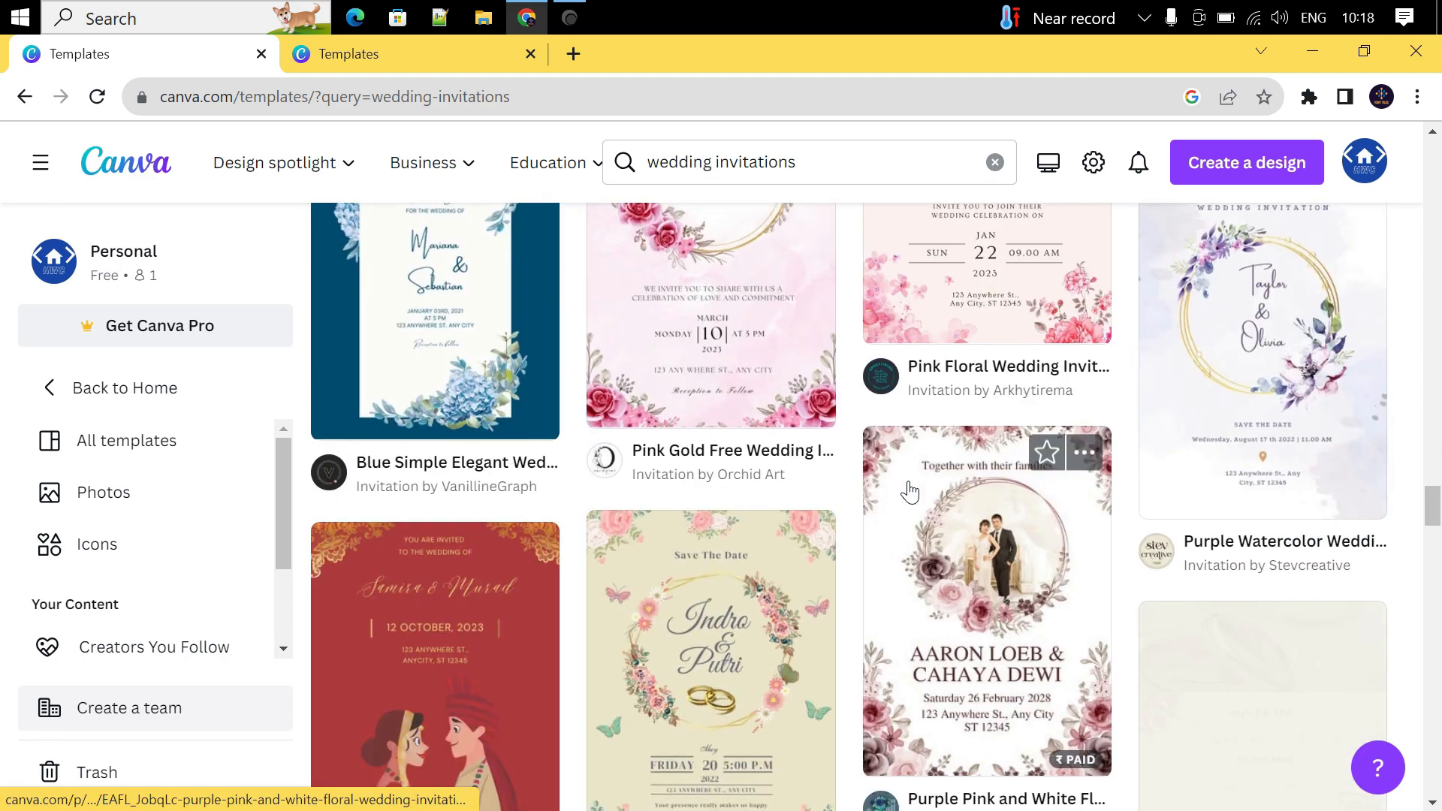
pyautogui.scroll(-15, 910, 492)
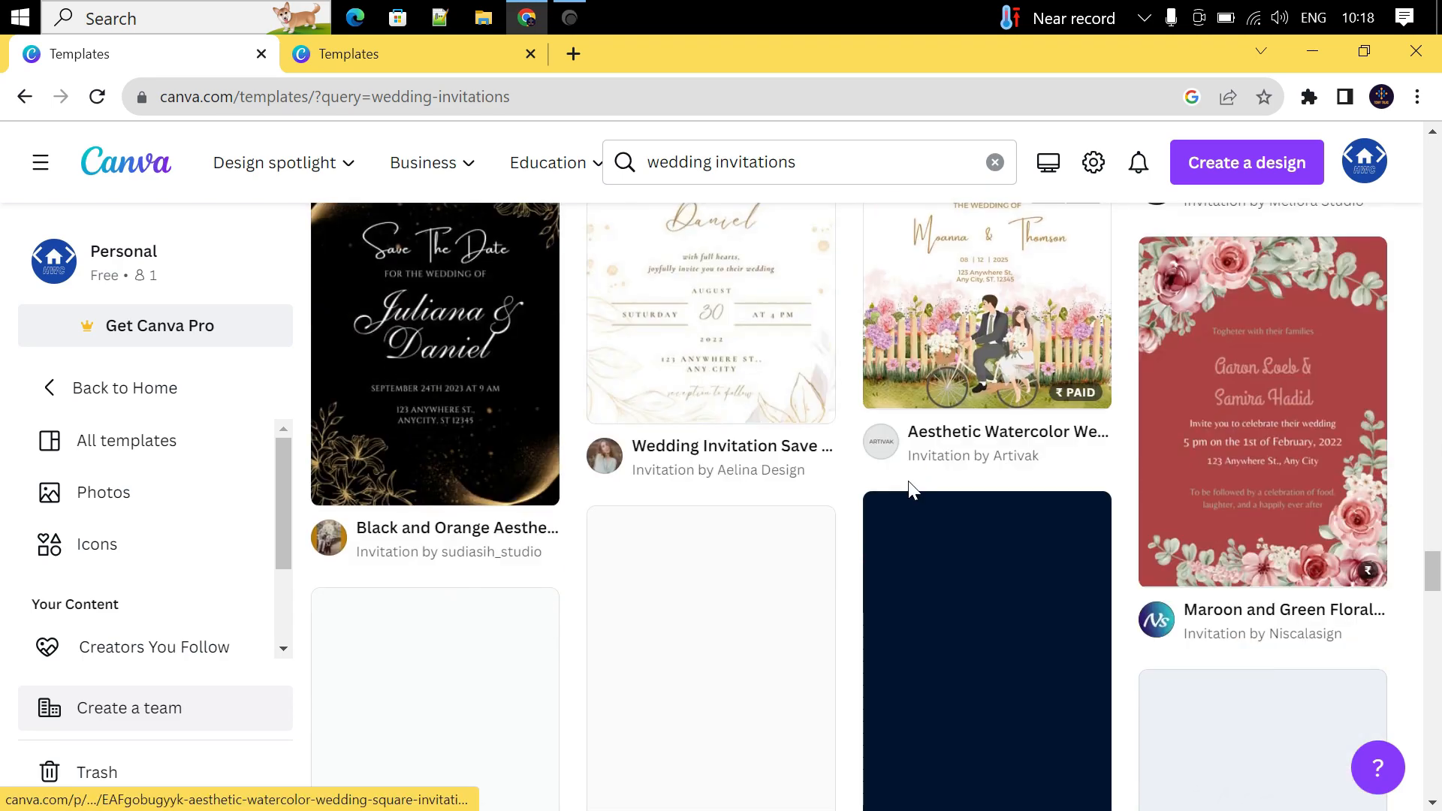
pyautogui.scroll(-2, 910, 492)
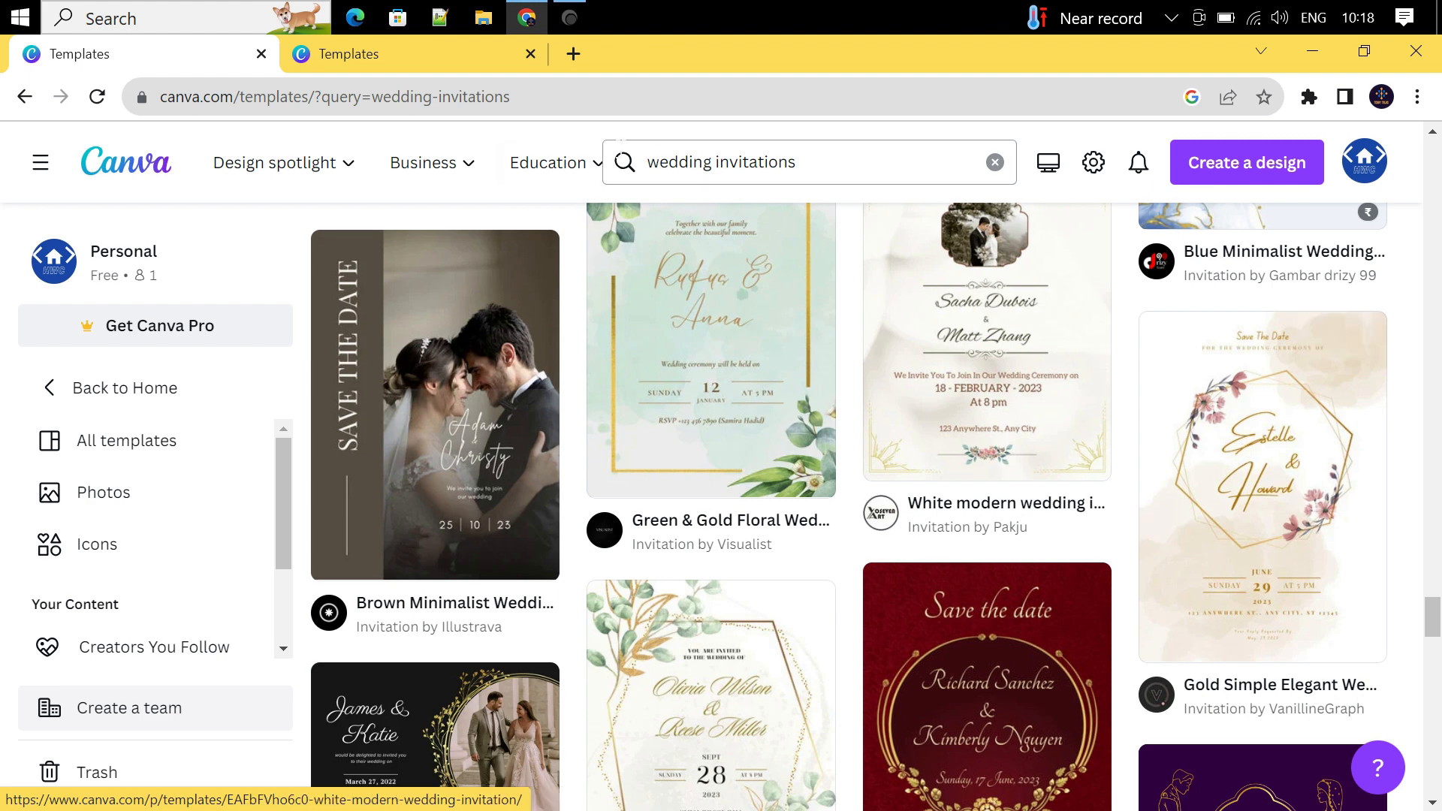
# Open the Gold Simple Elegant Wedding Invitation template in the editor for customising.
pyautogui.click(460, 58)
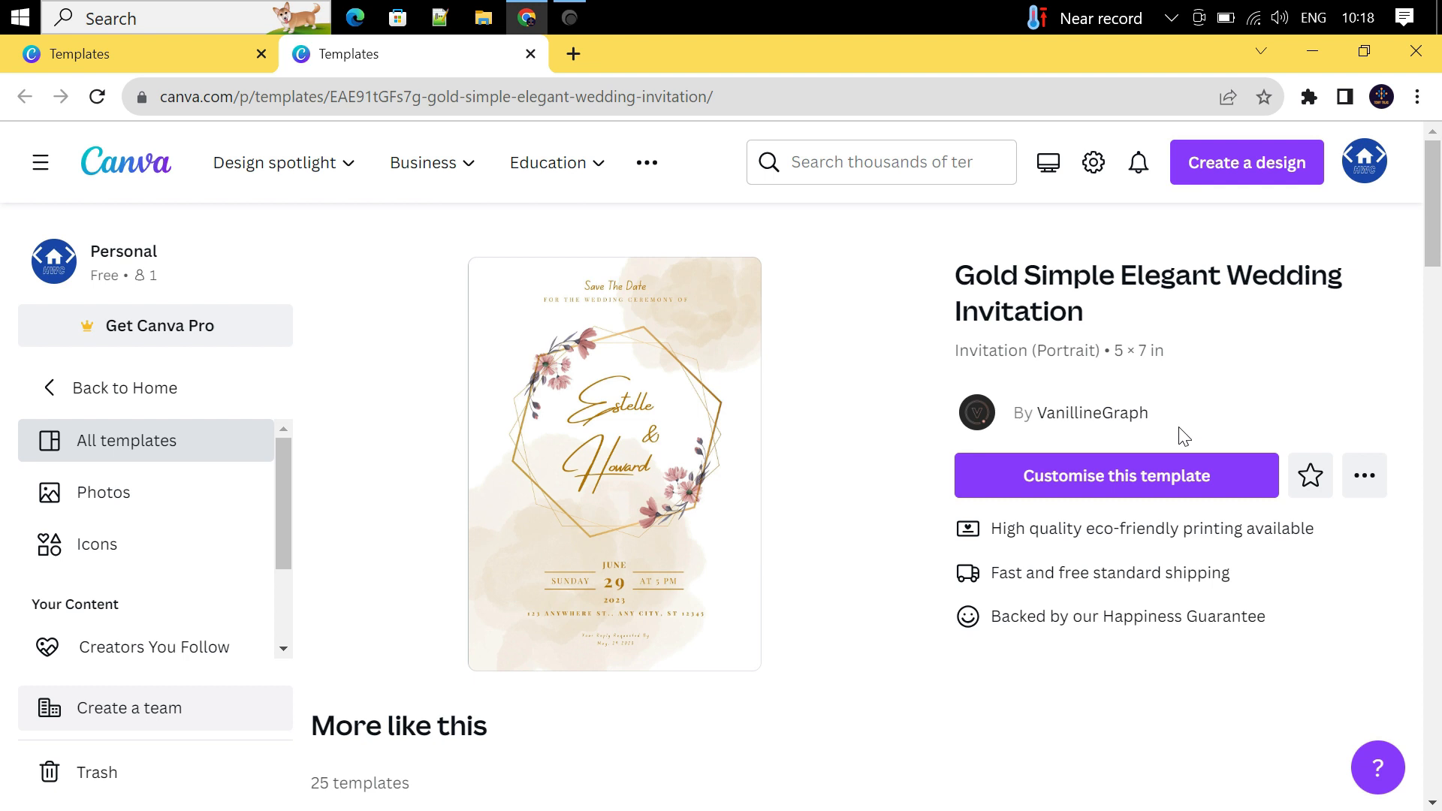
pyautogui.click(1155, 473)
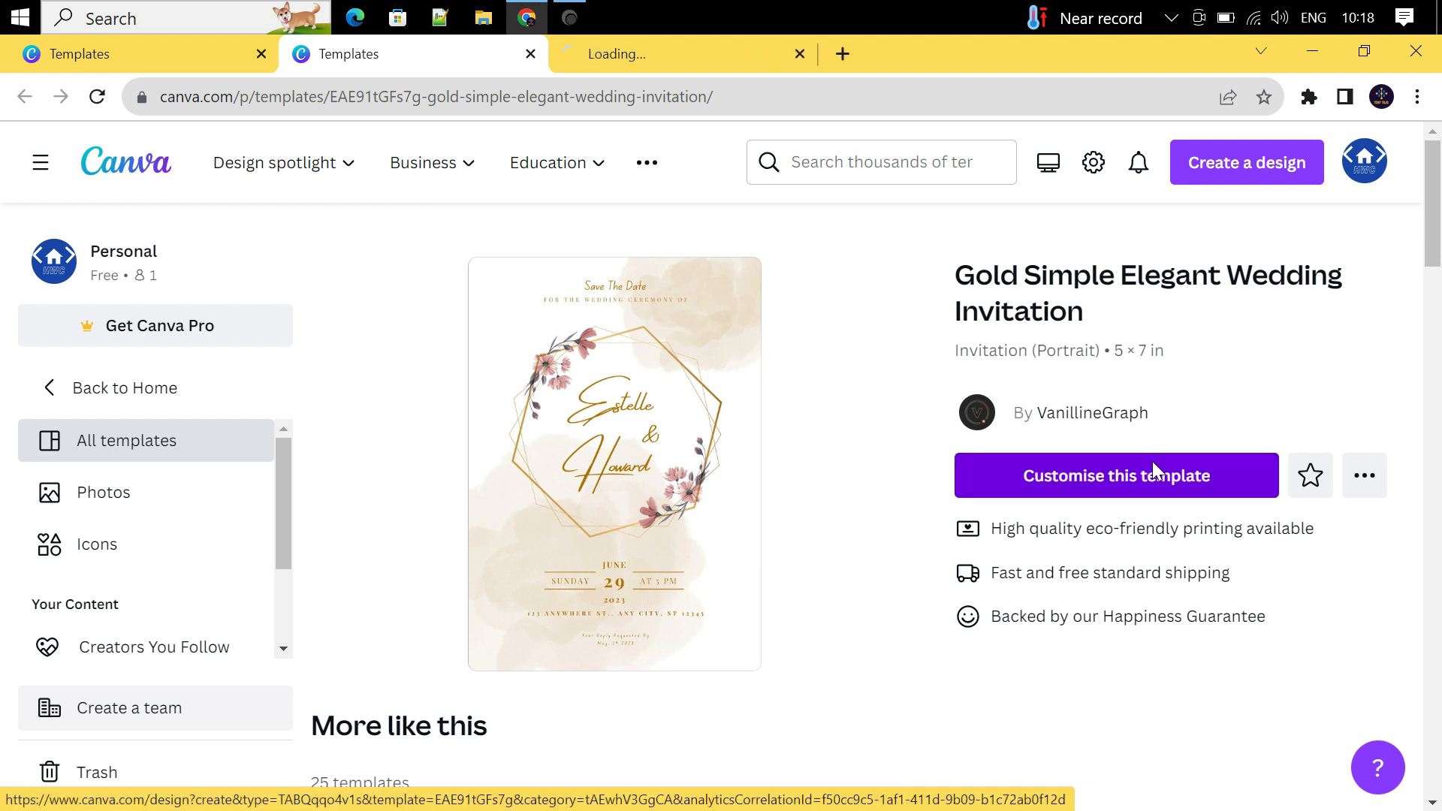
pyautogui.click(647, 46)
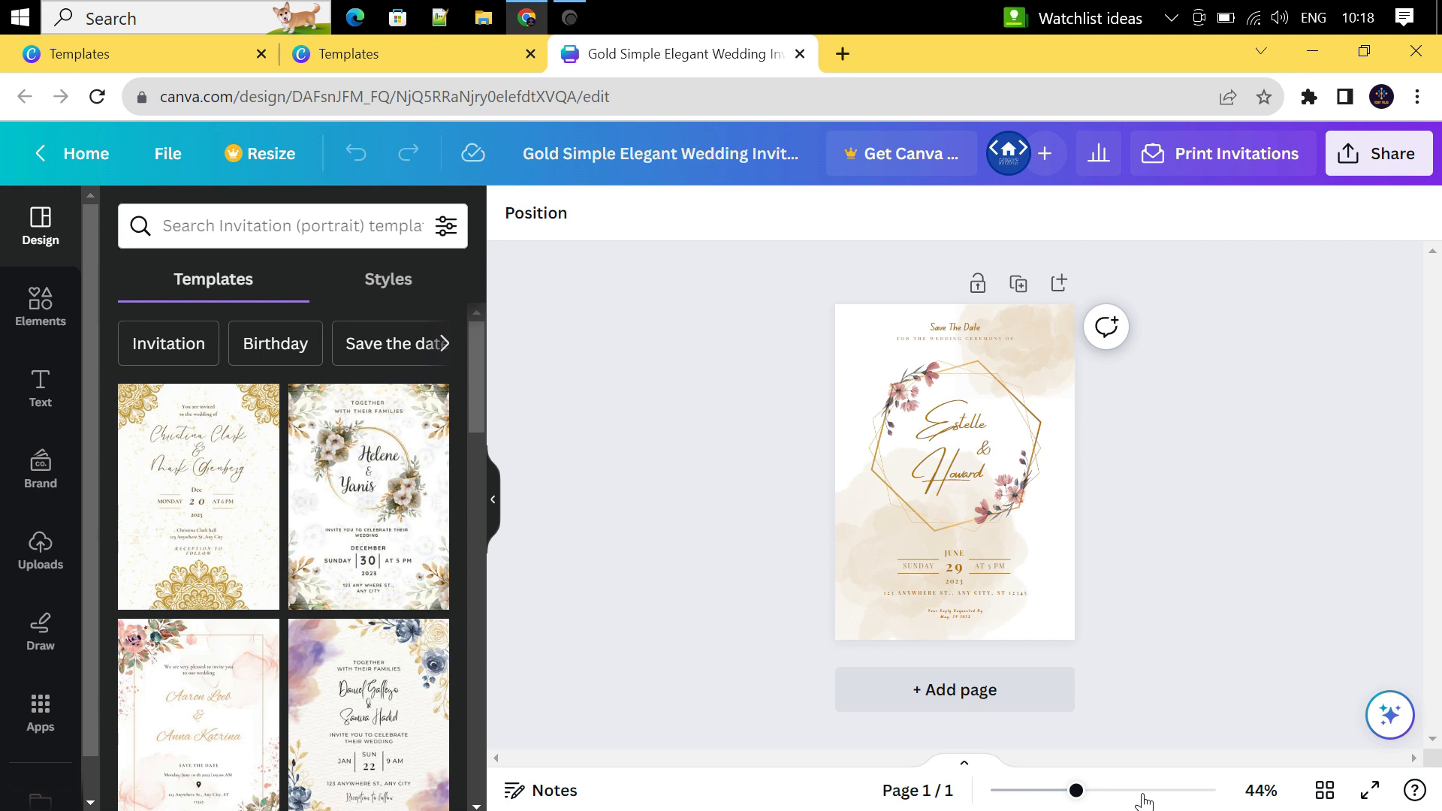
# Move the two gold lines above and below SUNDAY horizontally outward, toward the invitation's left edge.
pyautogui.click(1112, 790)
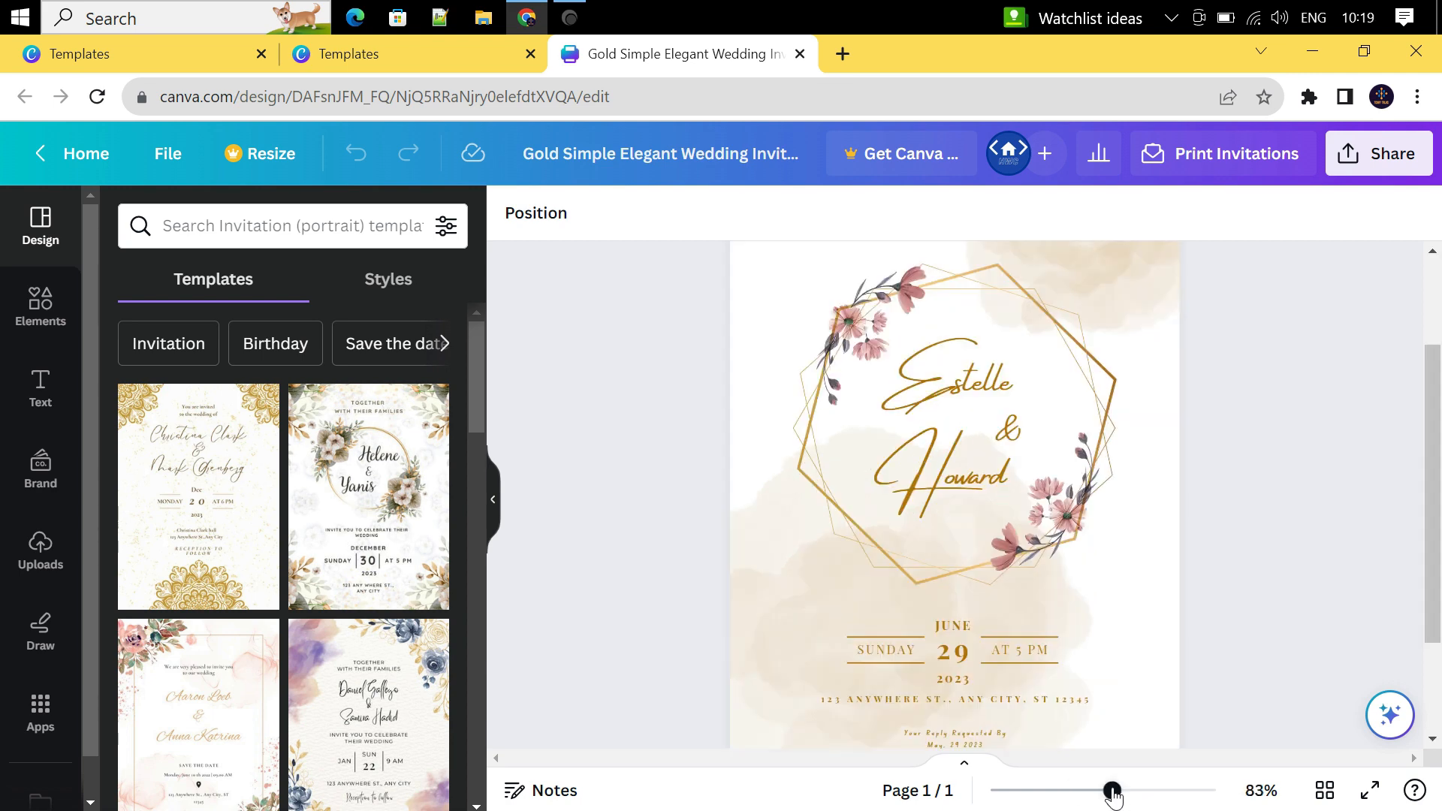
pyautogui.scroll(-3, 1256, 516)
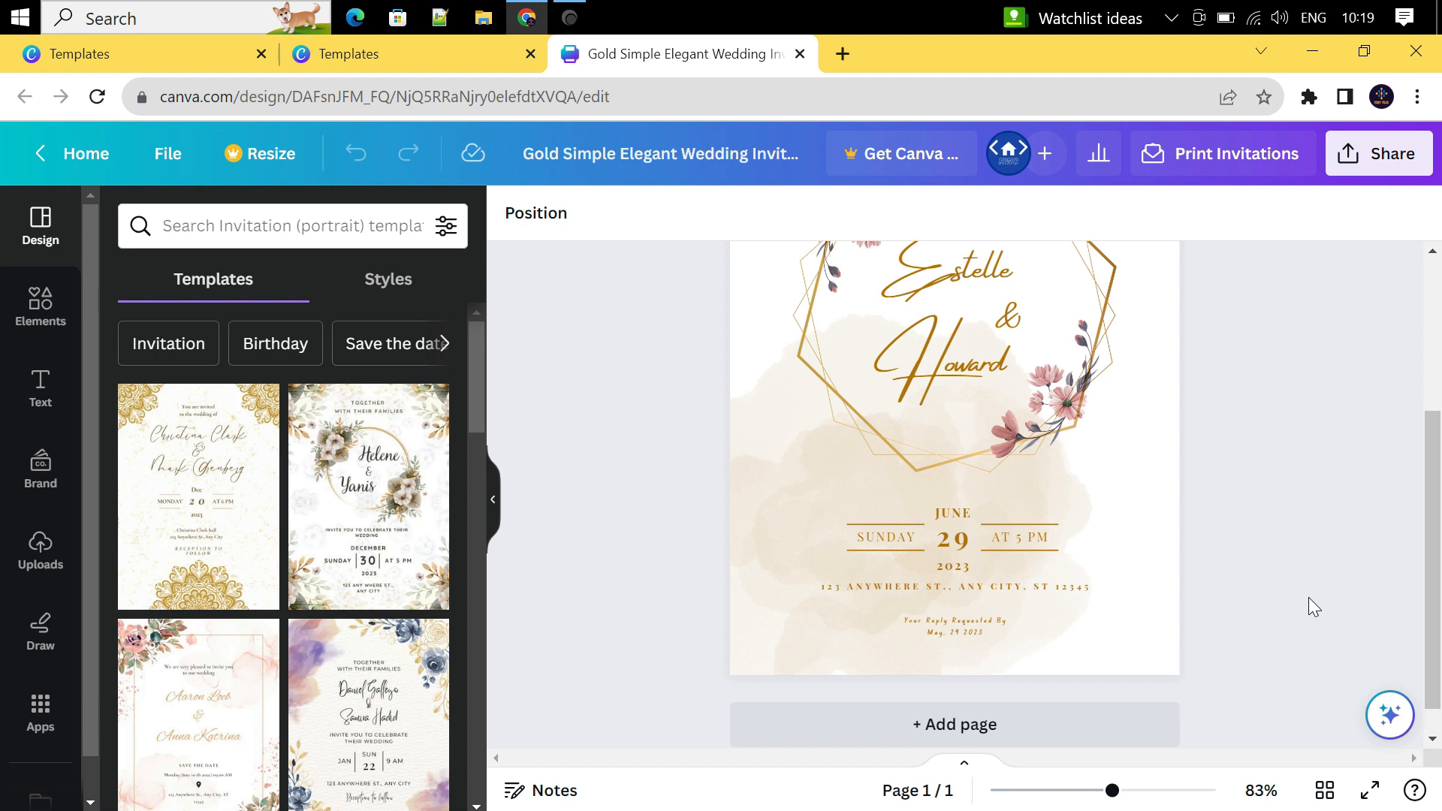
pyautogui.click(911, 525)
pyautogui.moveTo(911, 576); pyautogui.dragTo(842, 578)
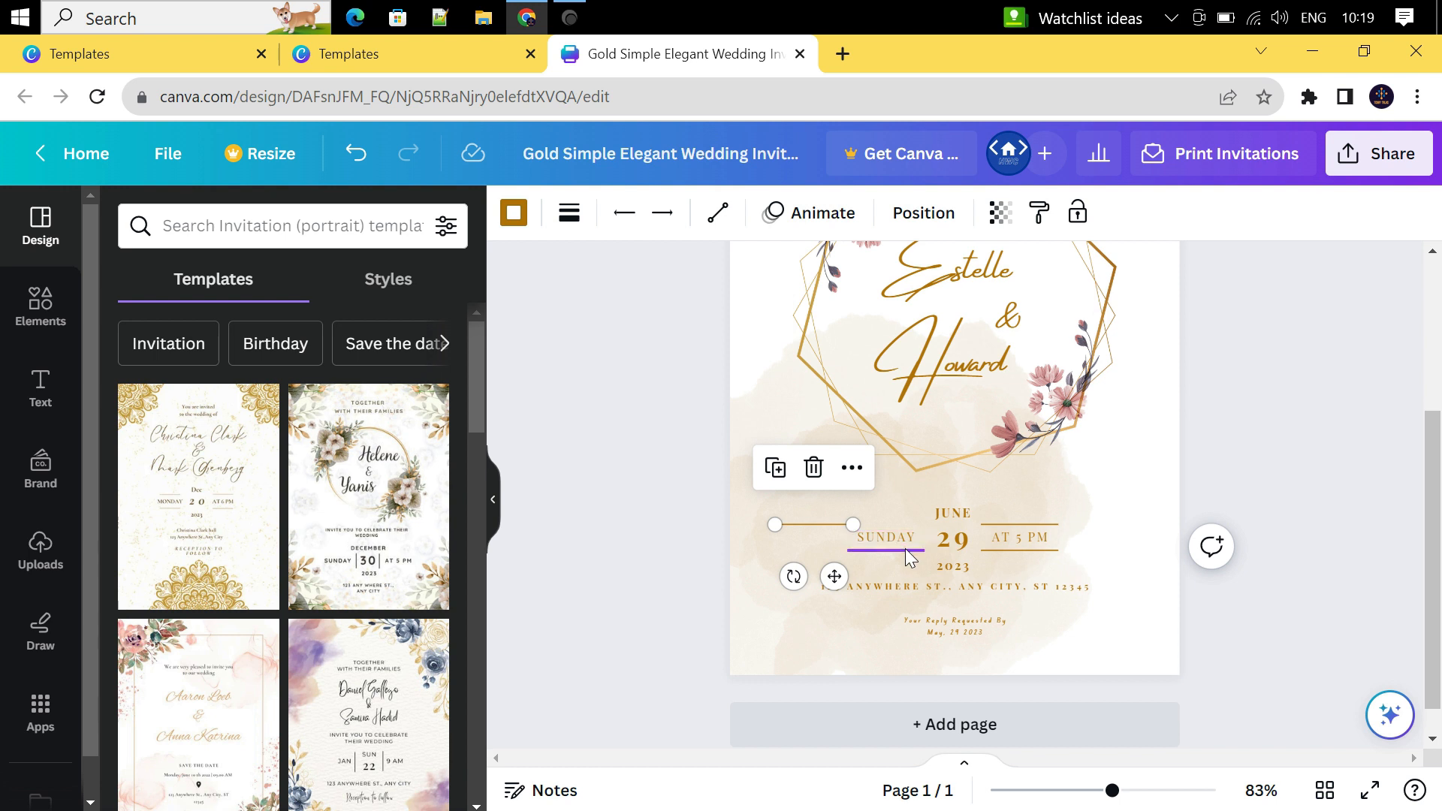
pyautogui.click(886, 550)
pyautogui.moveTo(907, 602); pyautogui.dragTo(834, 603)
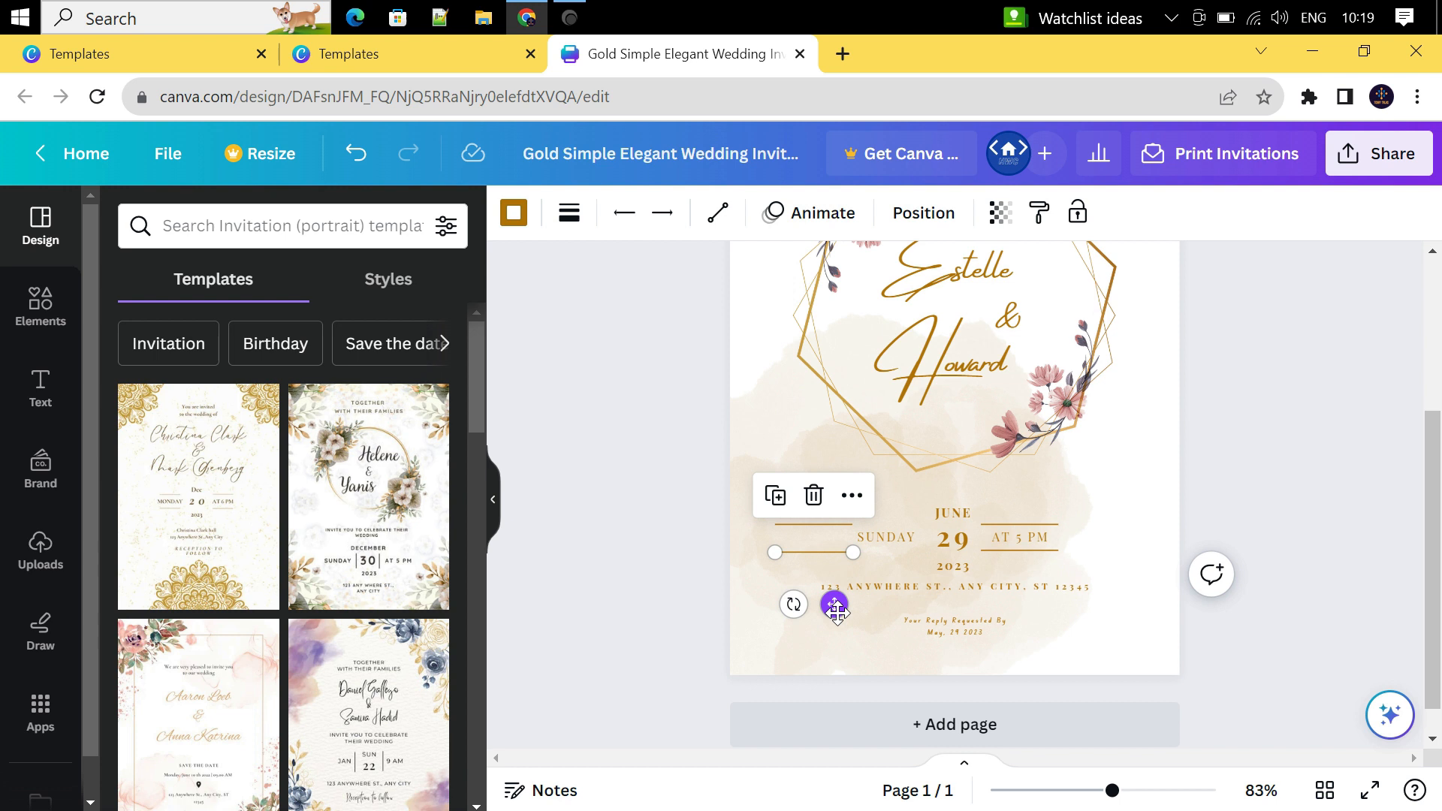
# Move the two gold lines around AT 5 PM slightly outward, toward the invitation's right edge.
pyautogui.click(1033, 530)
pyautogui.moveTo(1040, 576); pyautogui.dragTo(1083, 577)
pyautogui.click(1014, 552)
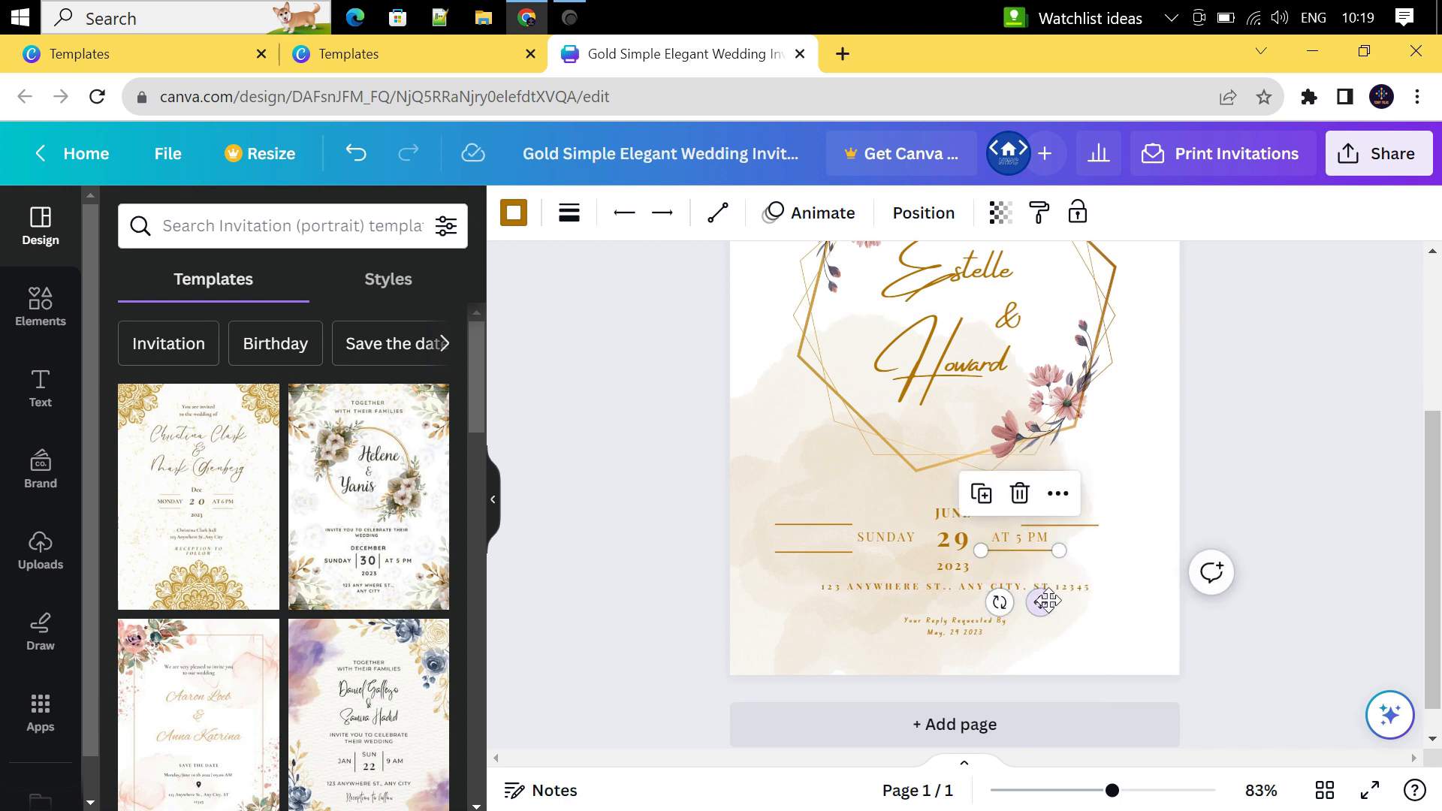
pyautogui.moveTo(1040, 601); pyautogui.dragTo(1082, 593)
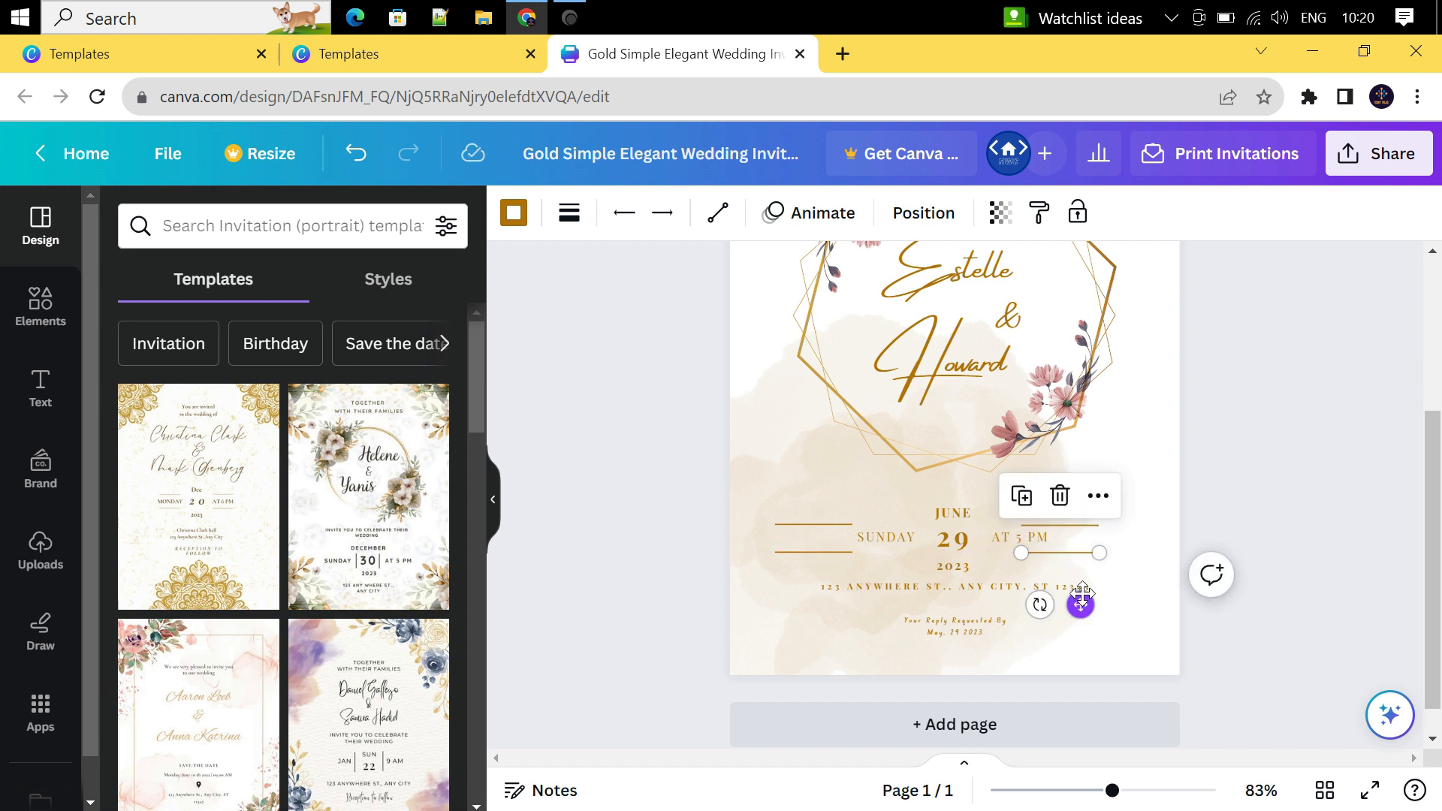
pyautogui.click(1209, 633)
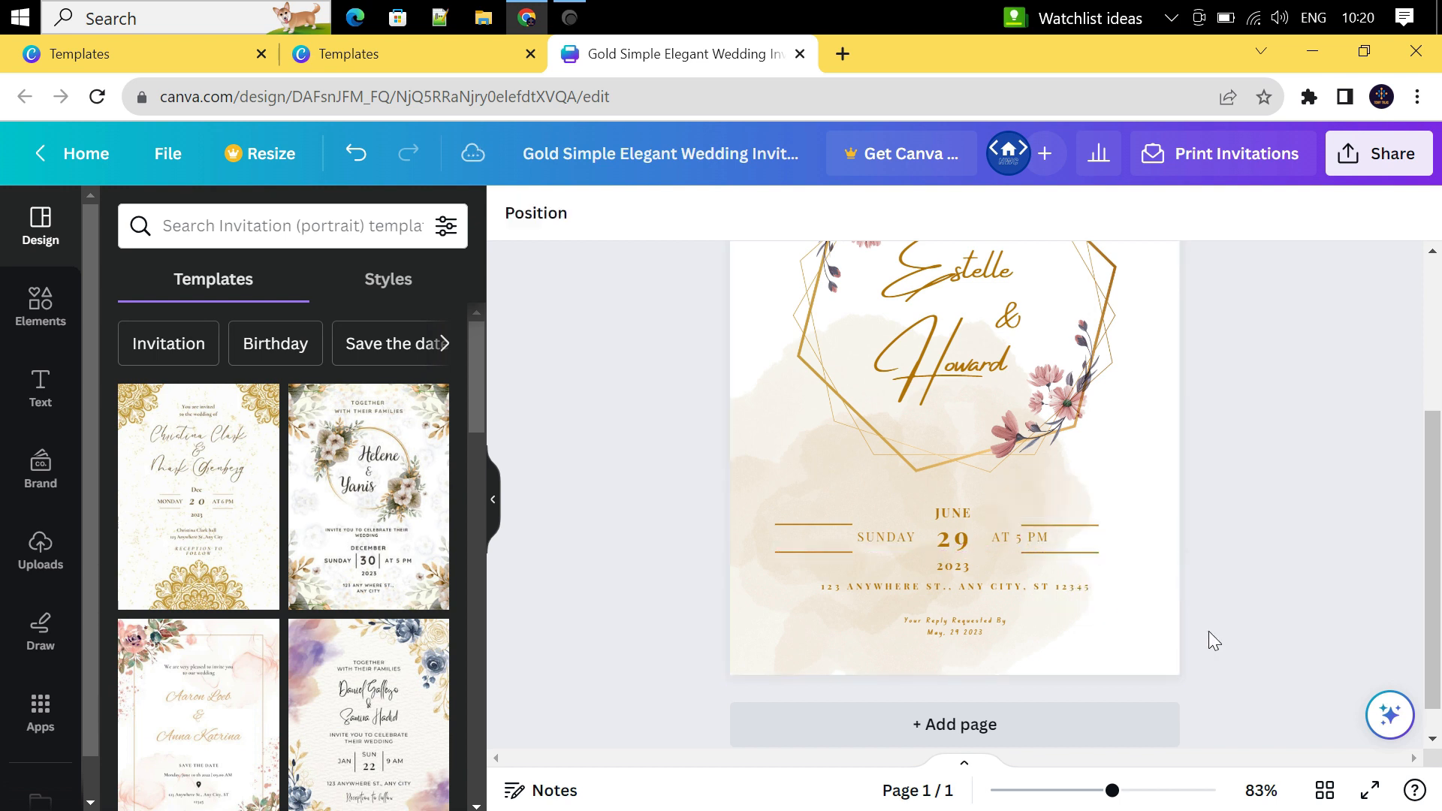
# Move the SUNDAY text between the left pair of gold lines and change it to SATURDAY.
pyautogui.click(889, 538)
pyautogui.moveTo(904, 595); pyautogui.dragTo(842, 599)
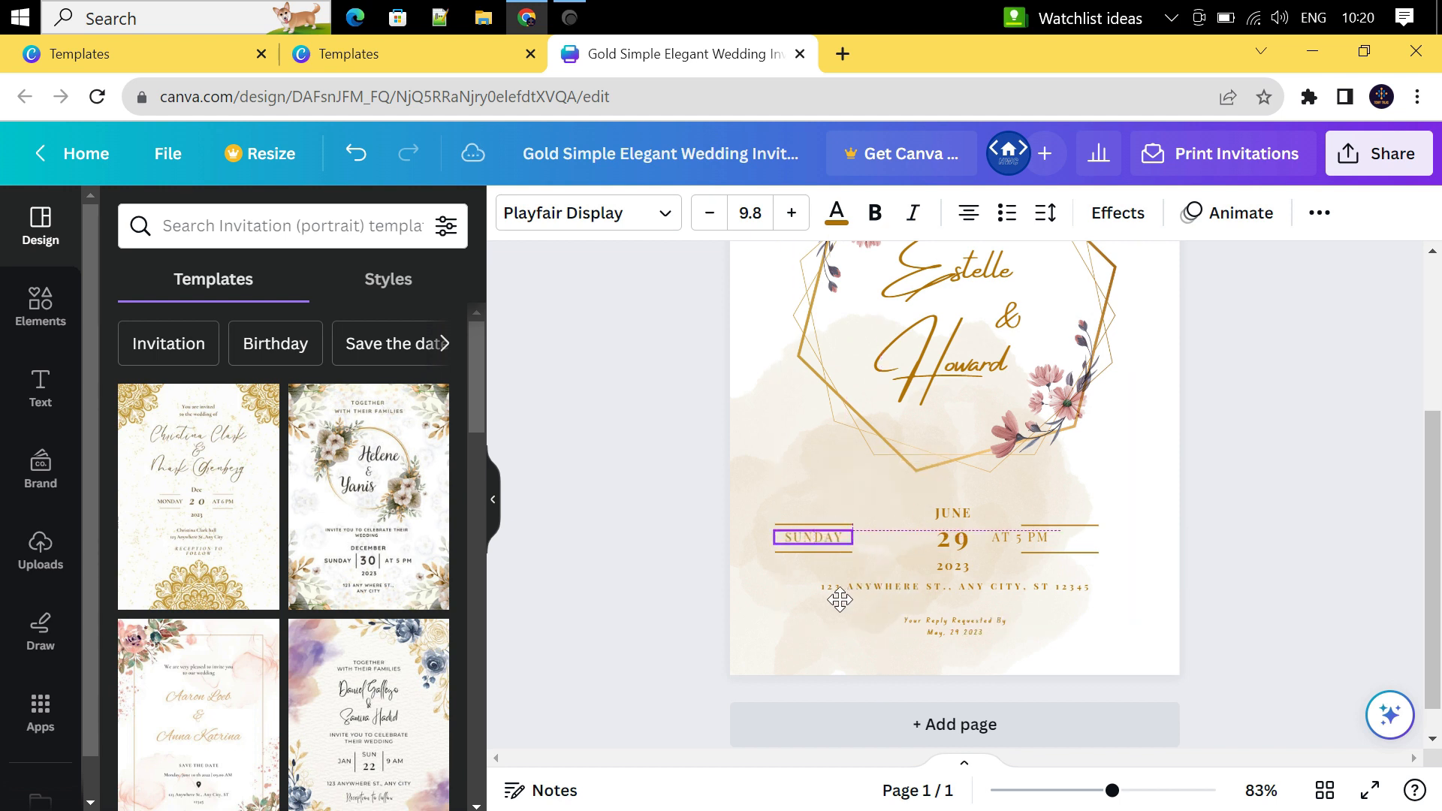
pyautogui.doubleClick(808, 538)
pyautogui.write('SAT')
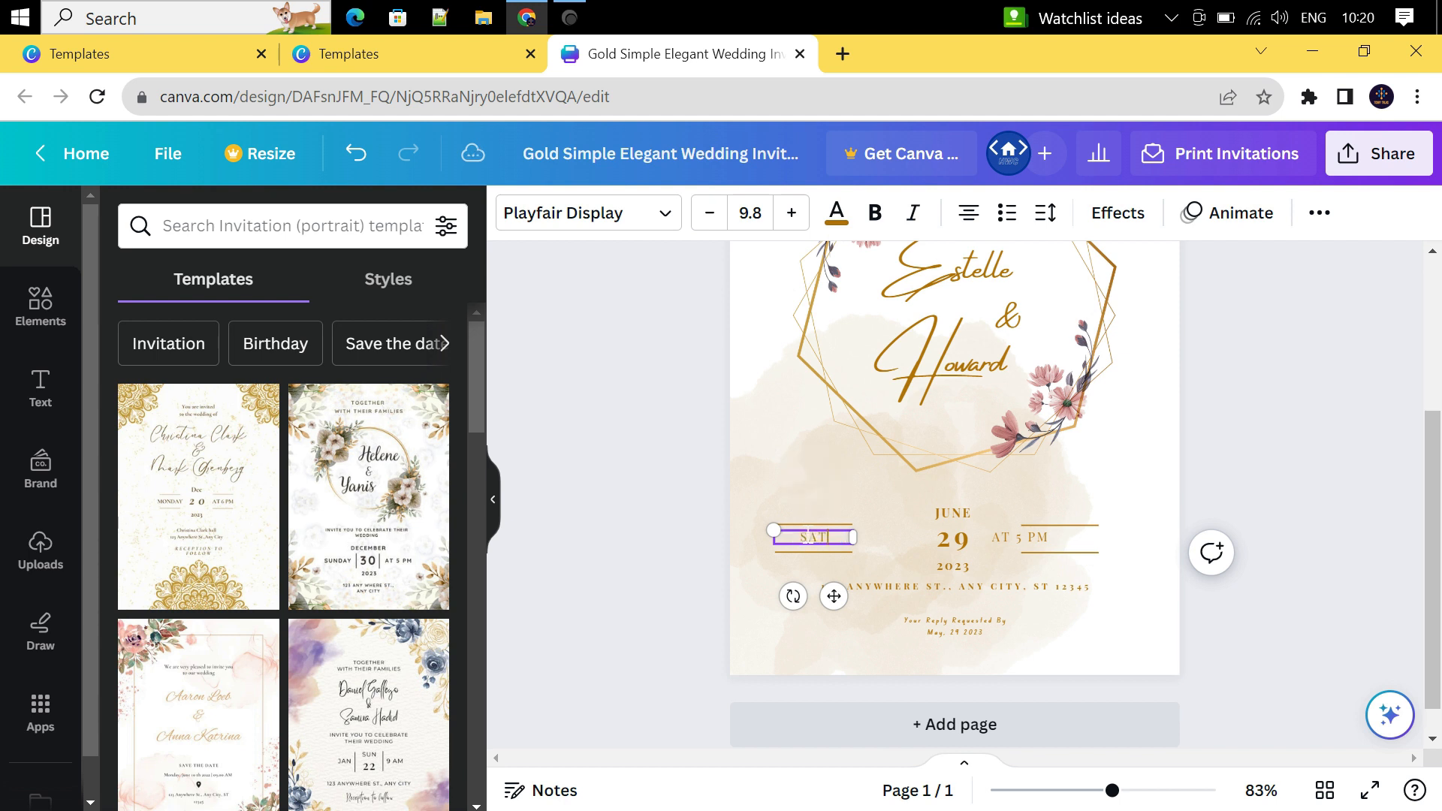
pyautogui.write('URDAY')
pyautogui.click(1273, 641)
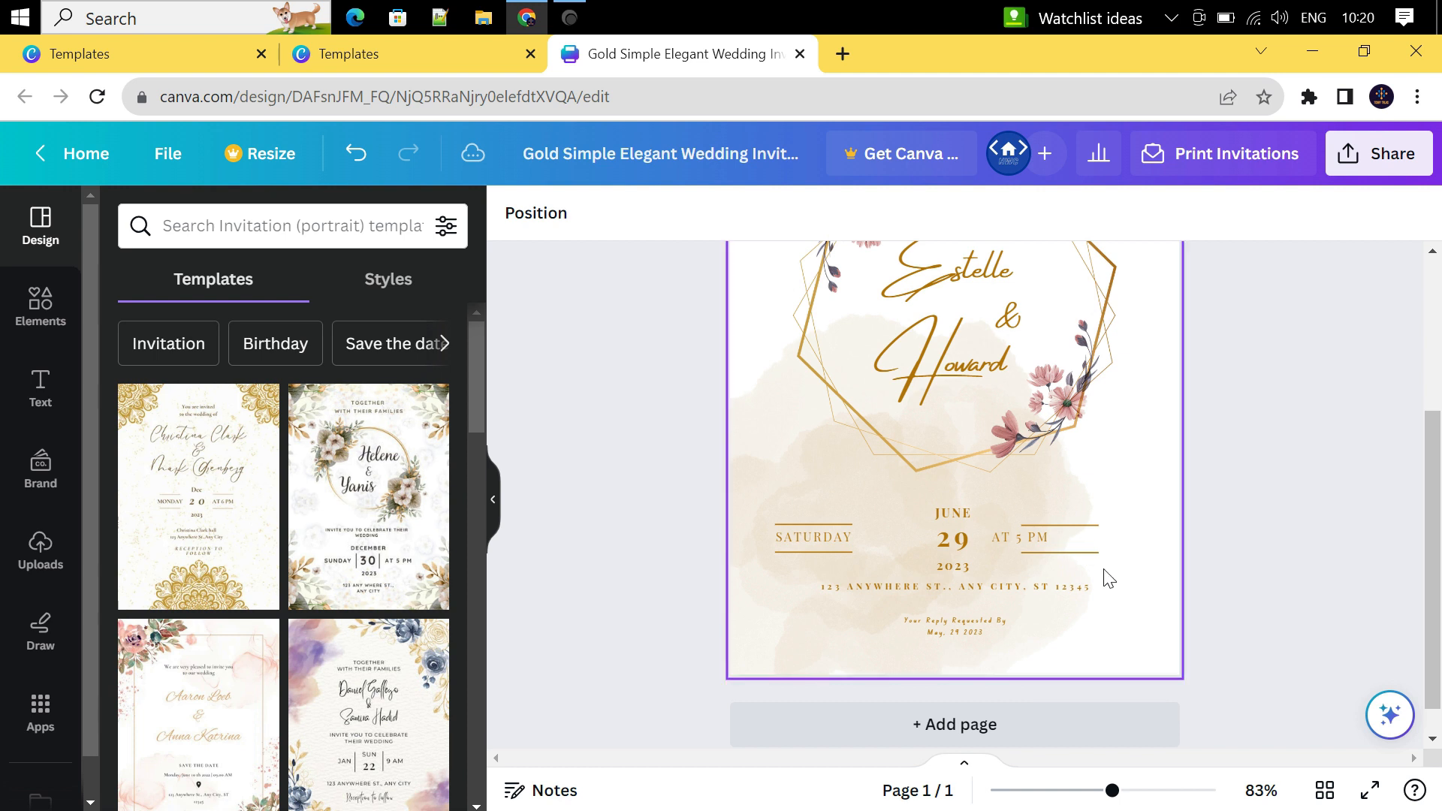
# Move the AT 5 PM text between the right pair of gold lines and replace it with SUNDAY.
pyautogui.click(1035, 537)
pyautogui.moveTo(1039, 592); pyautogui.dragTo(1078, 594)
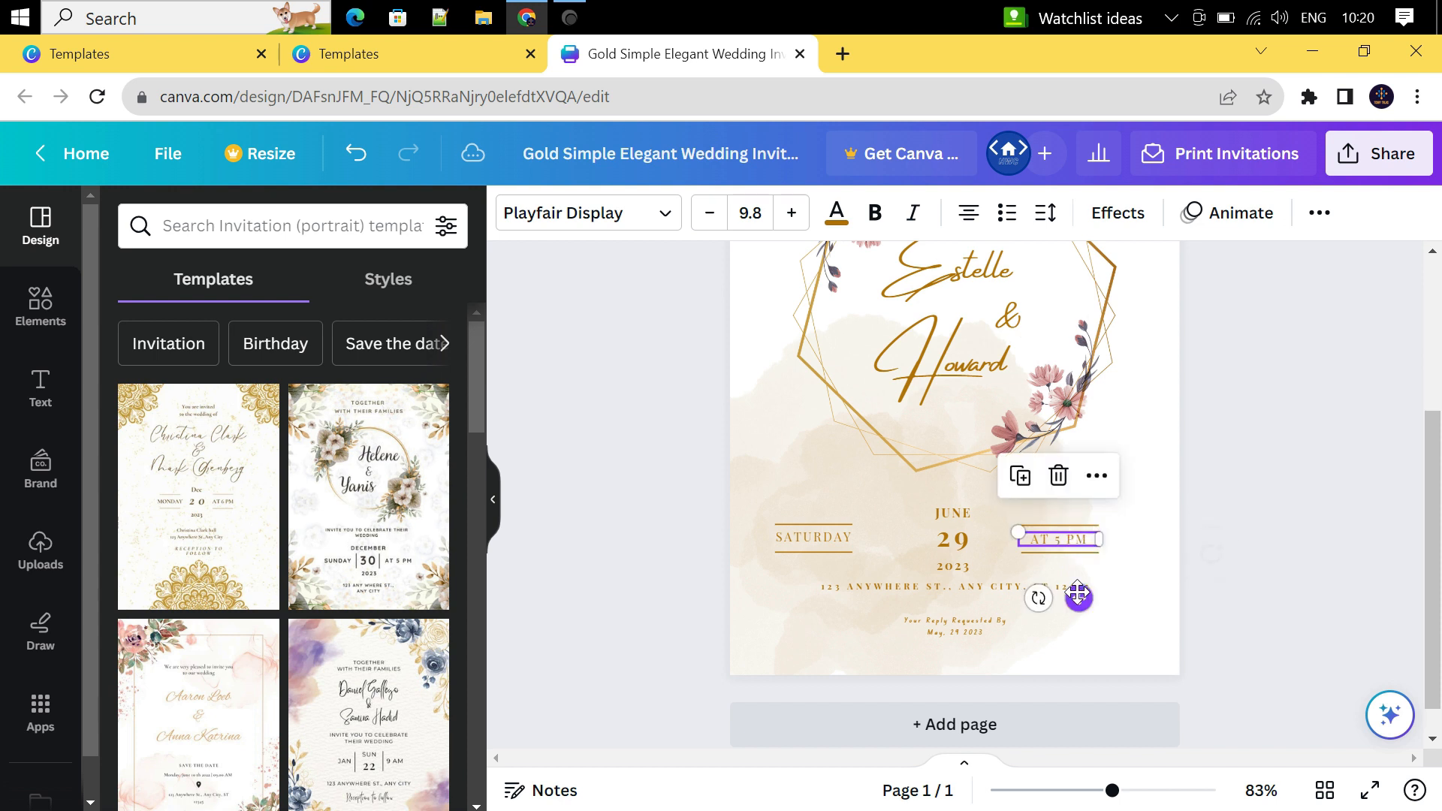
pyautogui.doubleClick(1042, 540)
pyautogui.write('SUNDAY')
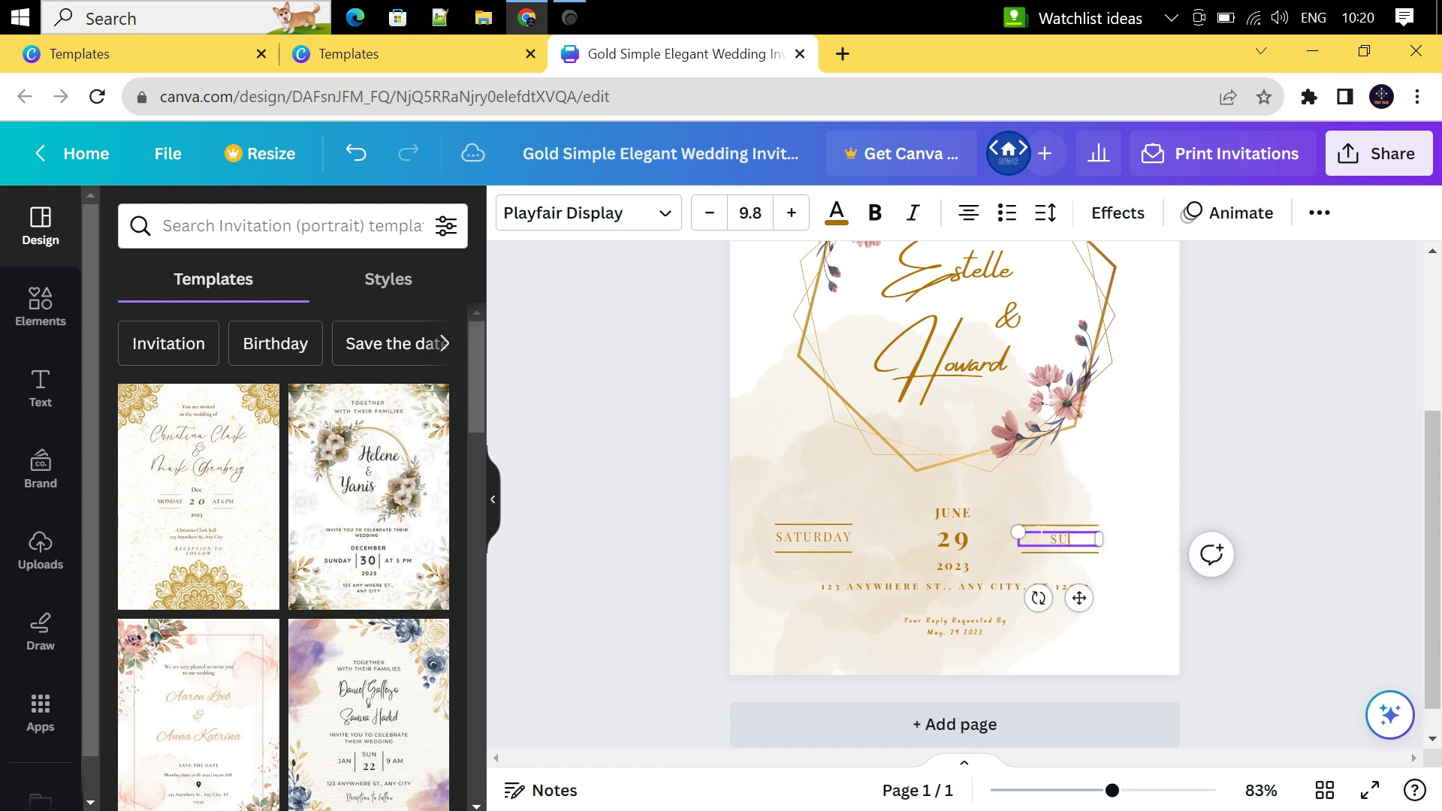
pyautogui.click(1303, 639)
# Change the day number to 29&30, widen its text box to one line and centre it between the day names.
pyautogui.click(948, 535)
pyautogui.doubleClick(954, 540)
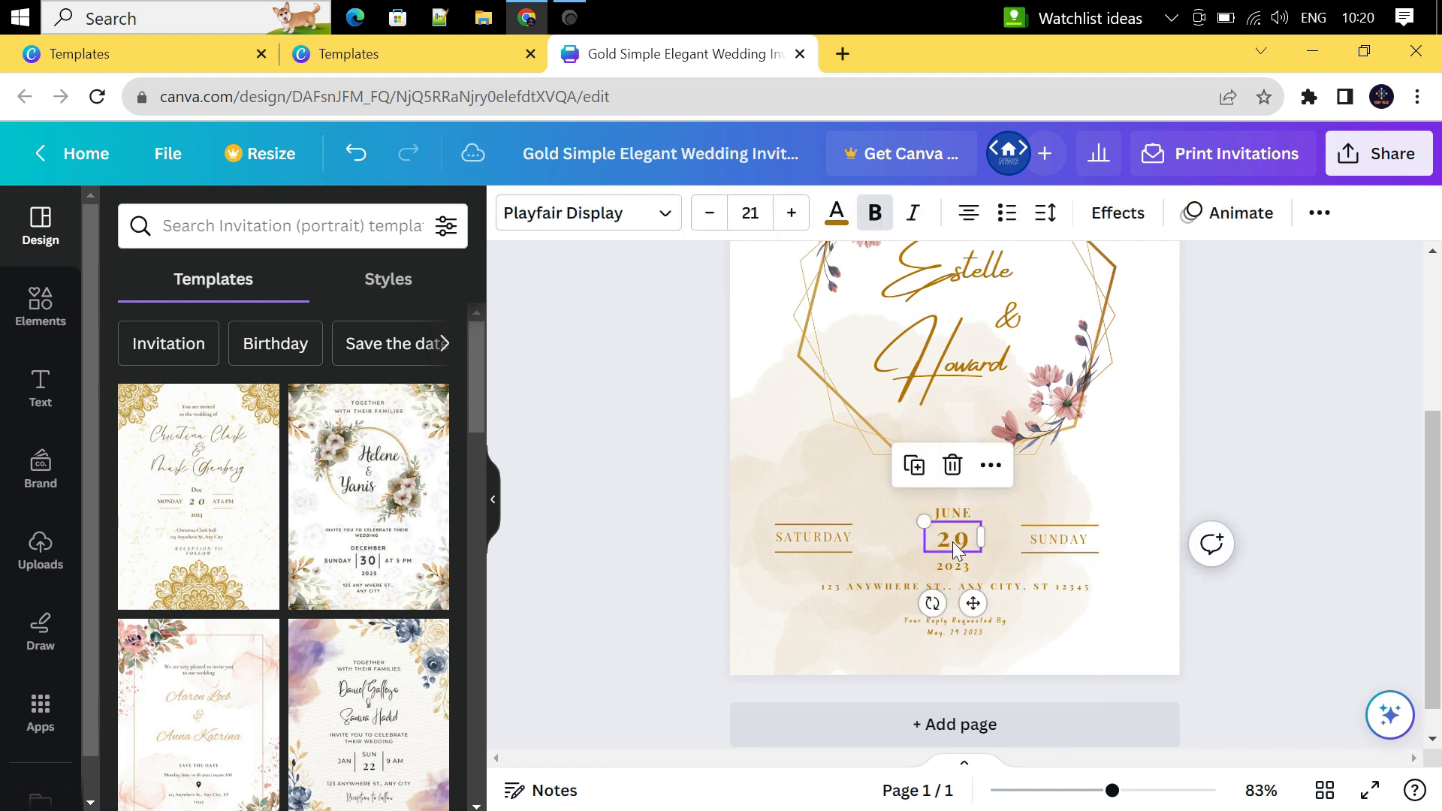
pyautogui.write('29 &')
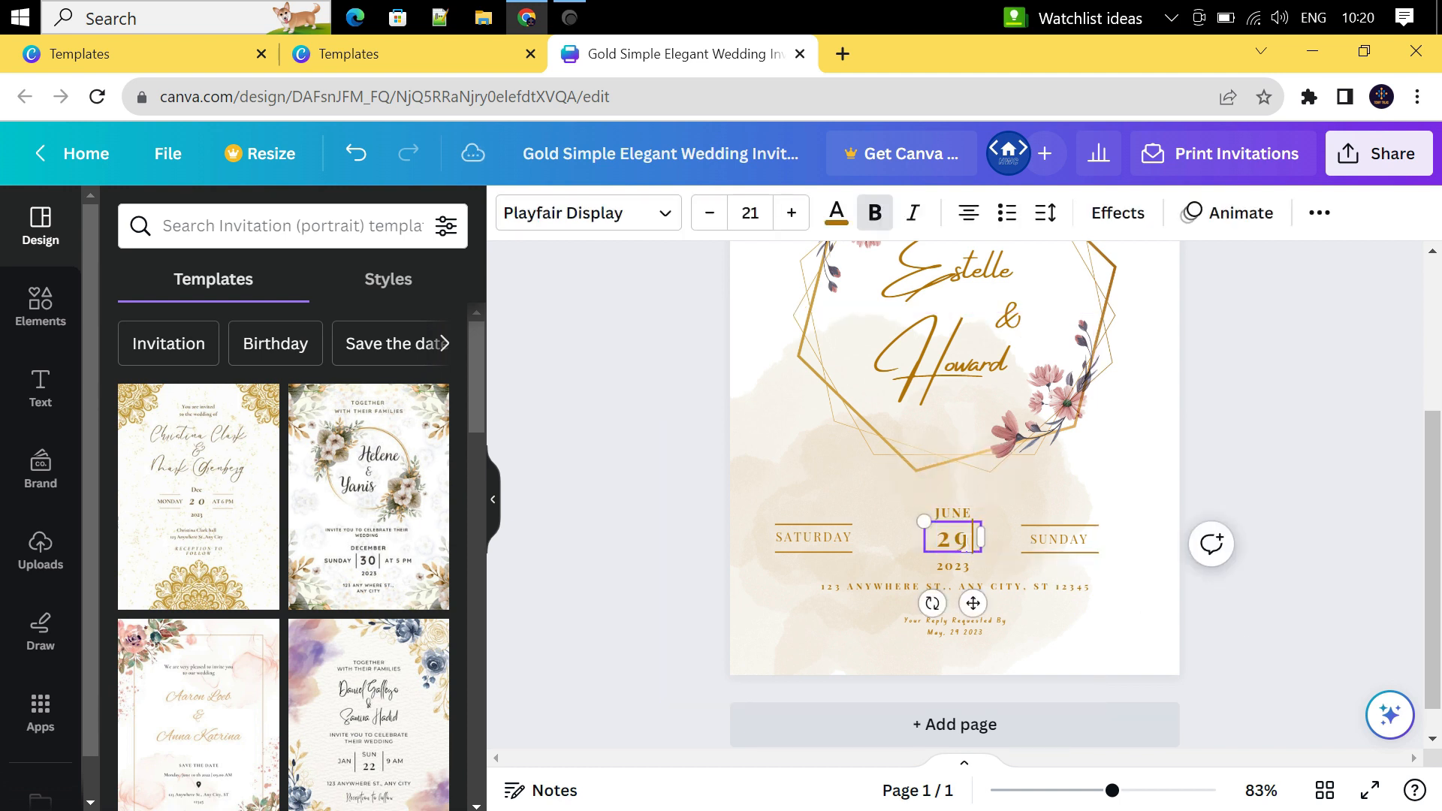
pyautogui.write('30')
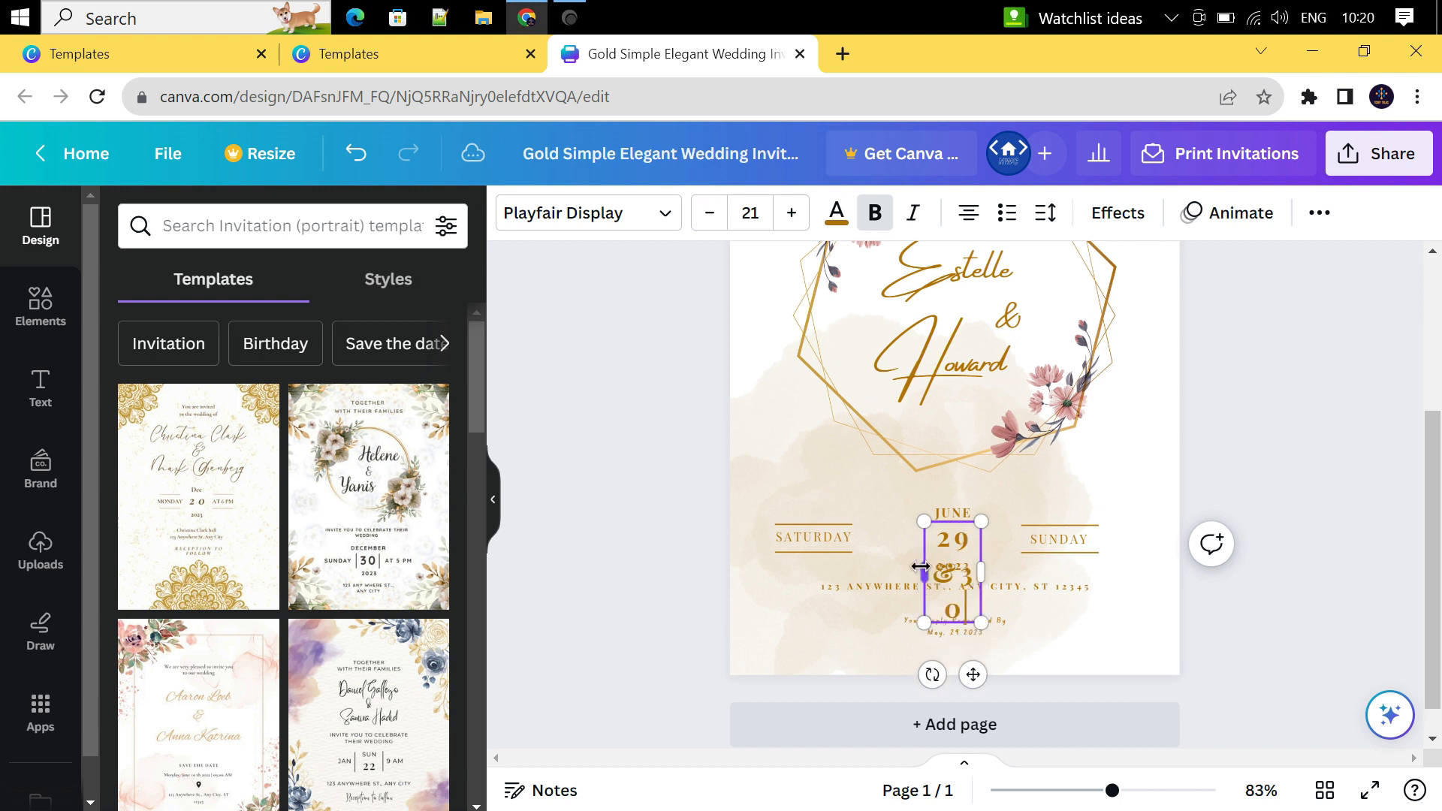
pyautogui.moveTo(925, 571); pyautogui.dragTo(868, 563)
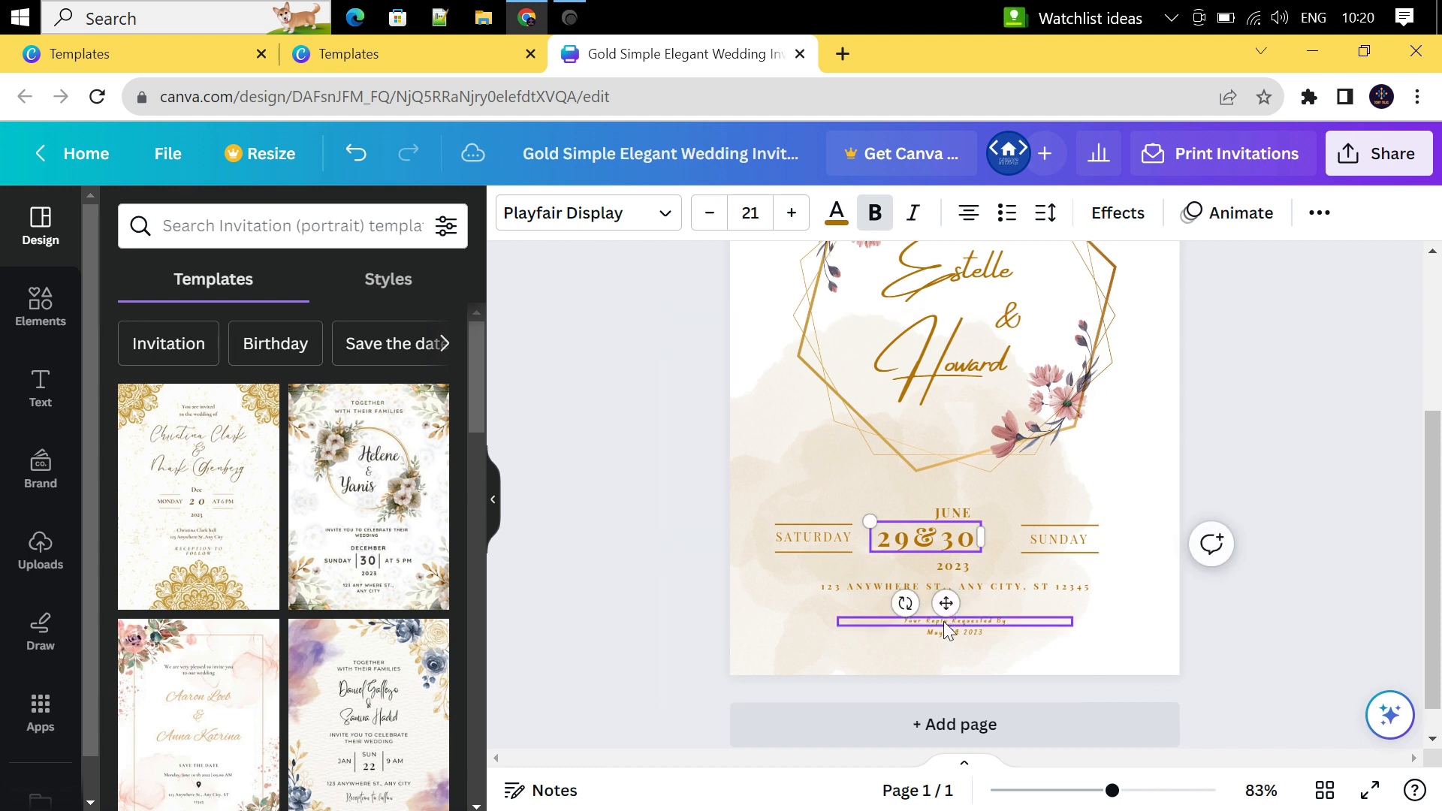
pyautogui.moveTo(945, 603); pyautogui.dragTo(955, 610)
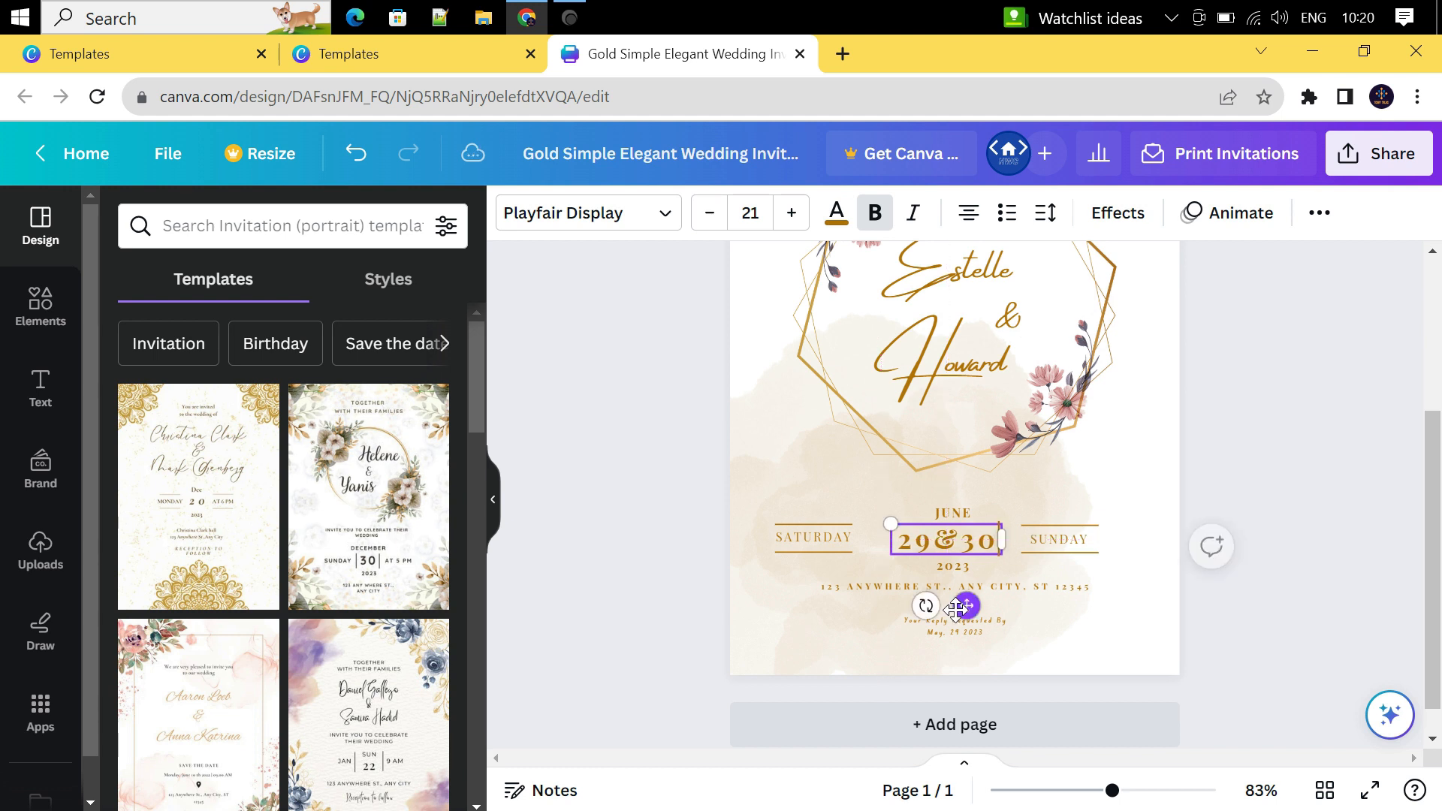
pyautogui.click(1251, 625)
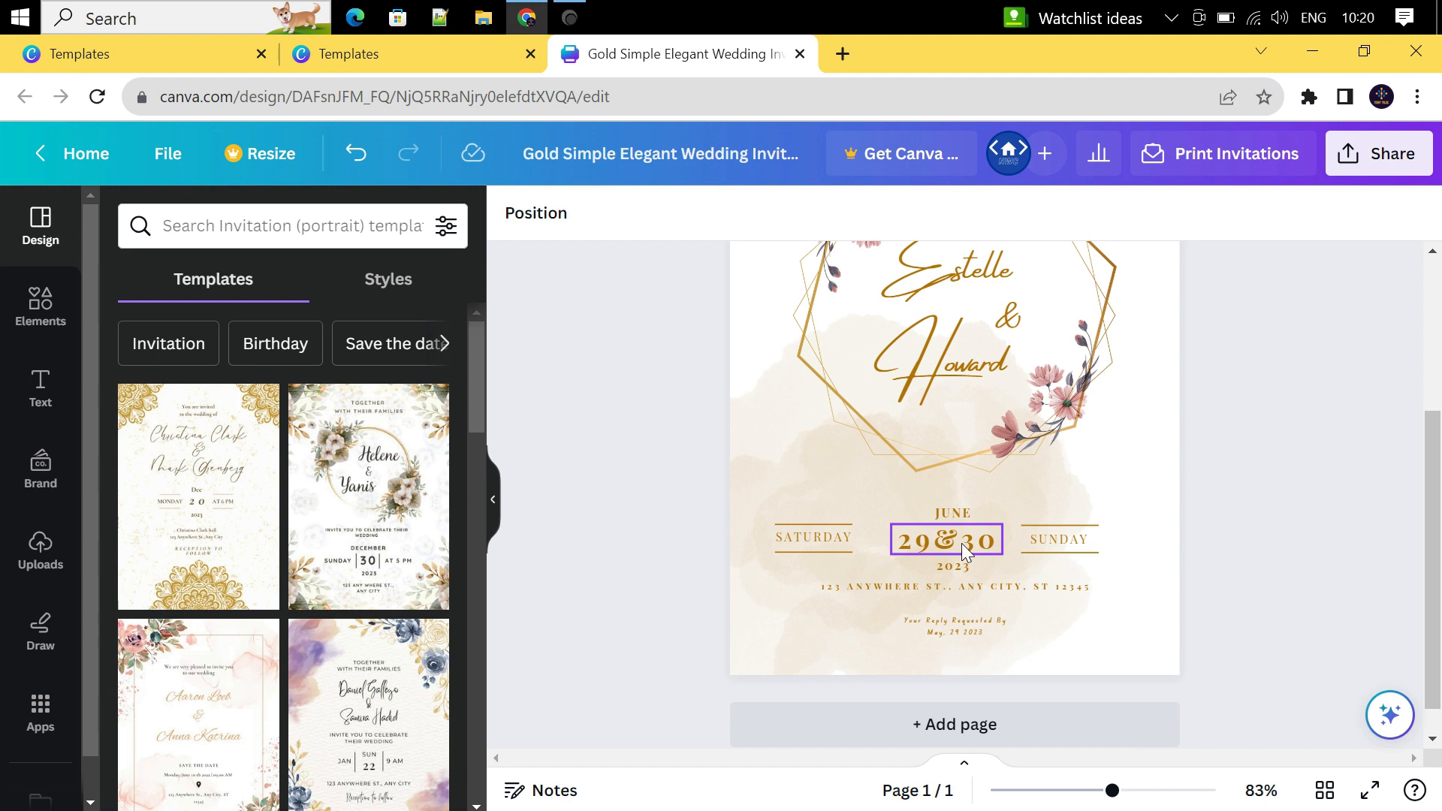
# Delete the address line and the two reply-request lines below the year.
pyautogui.click(989, 587)
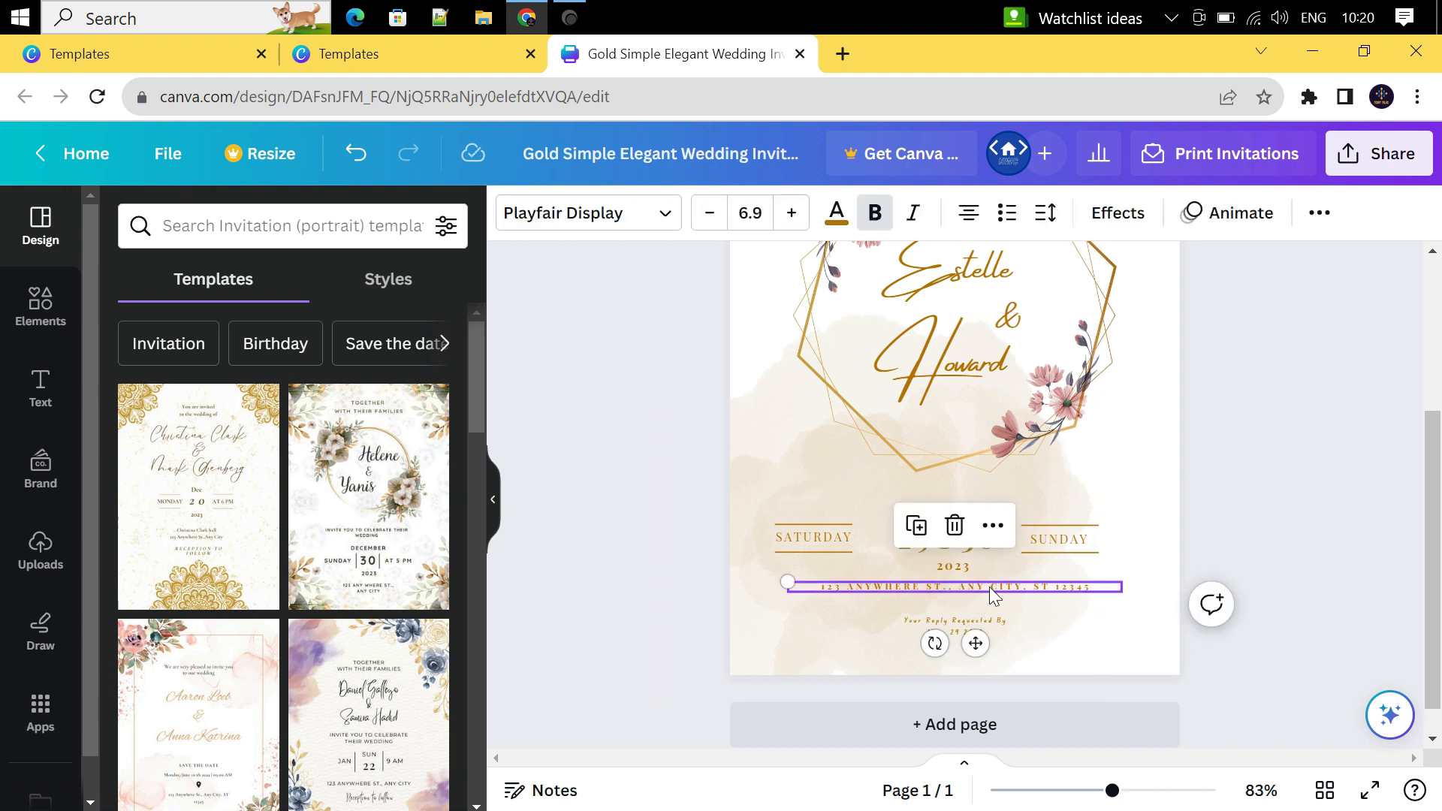
pyautogui.press('Delete')
pyautogui.click(975, 620)
pyautogui.press('Delete')
pyautogui.click(971, 633)
pyautogui.press('Delete')
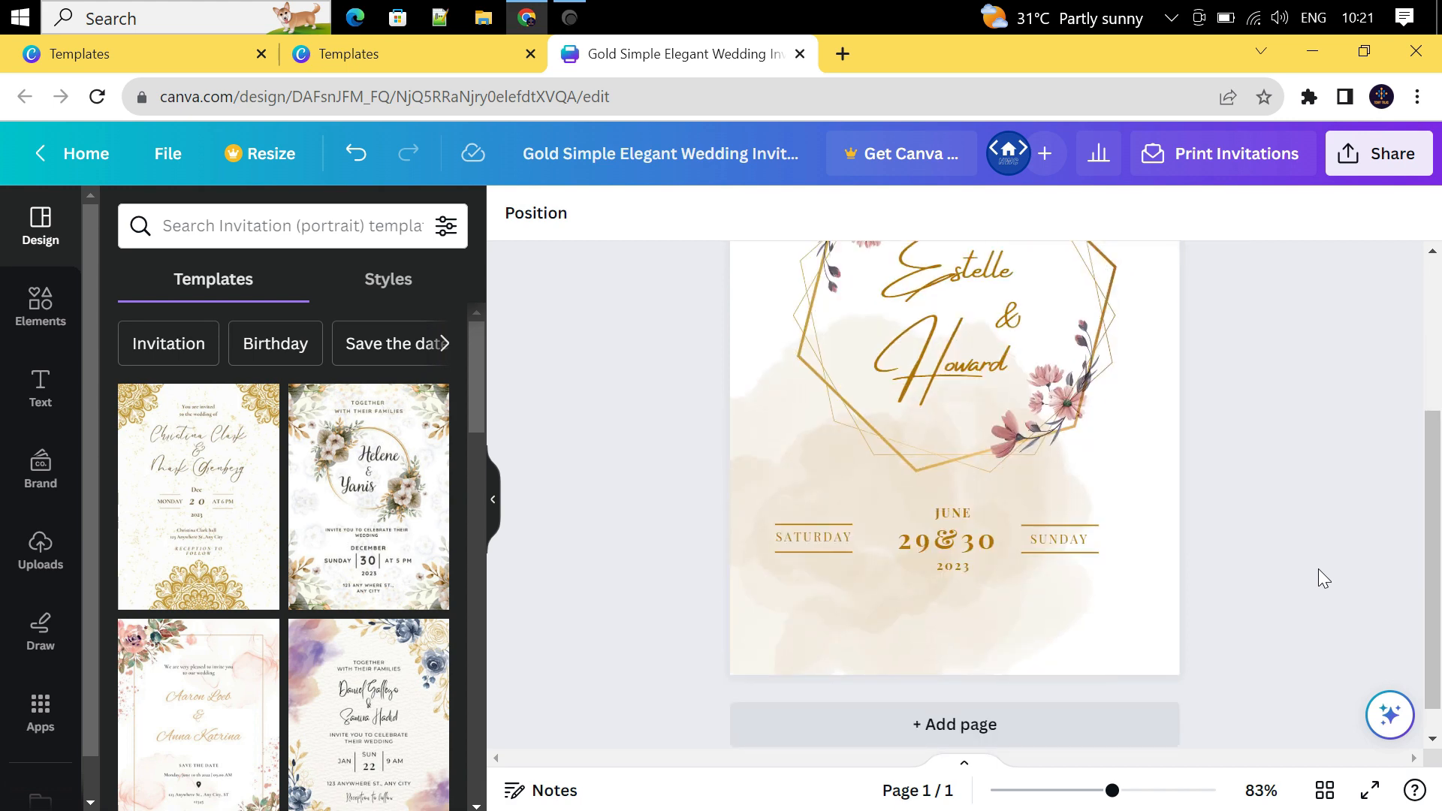
# Set the font of the 29&30 day numbers to Bebas Neue.
pyautogui.click(1041, 527)
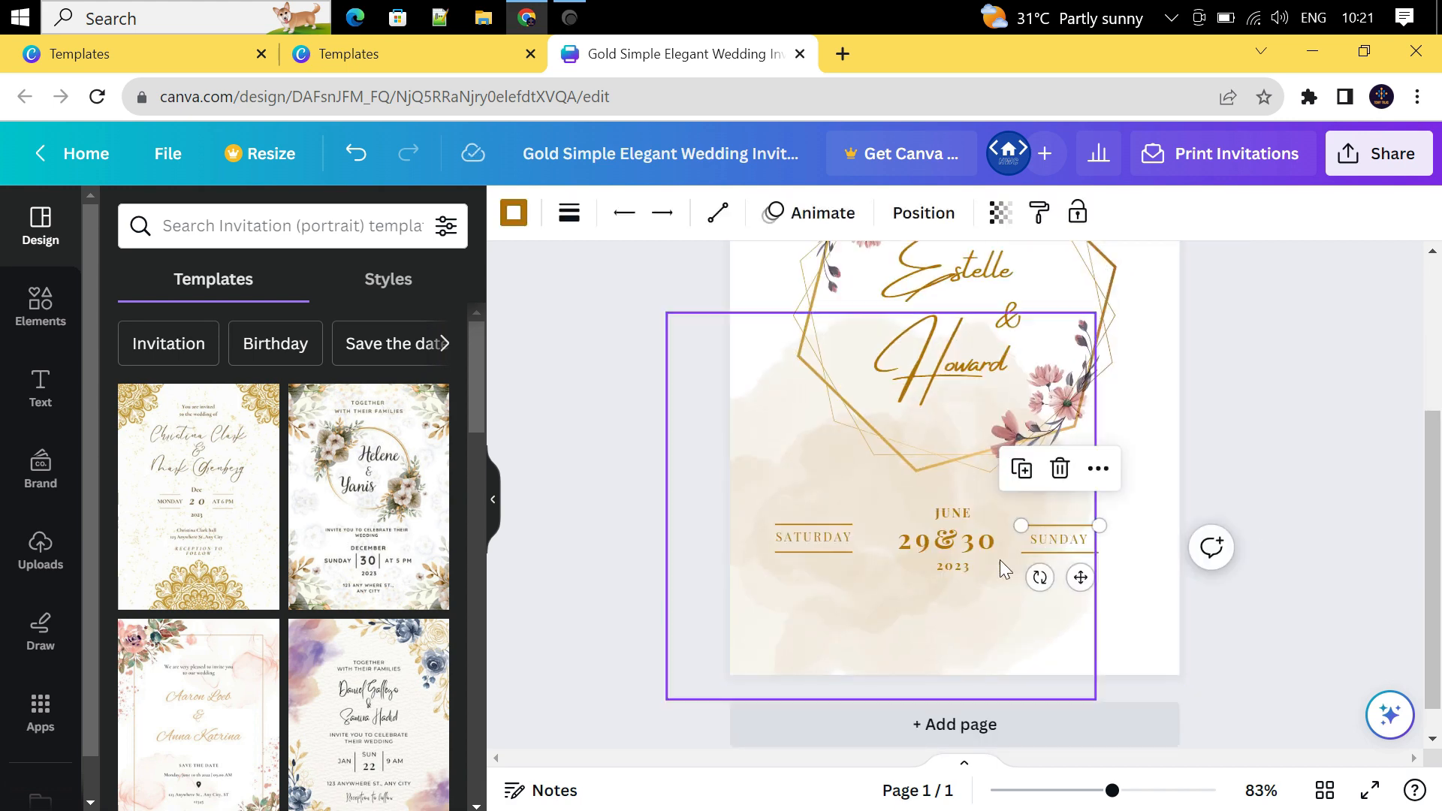
pyautogui.click(953, 548)
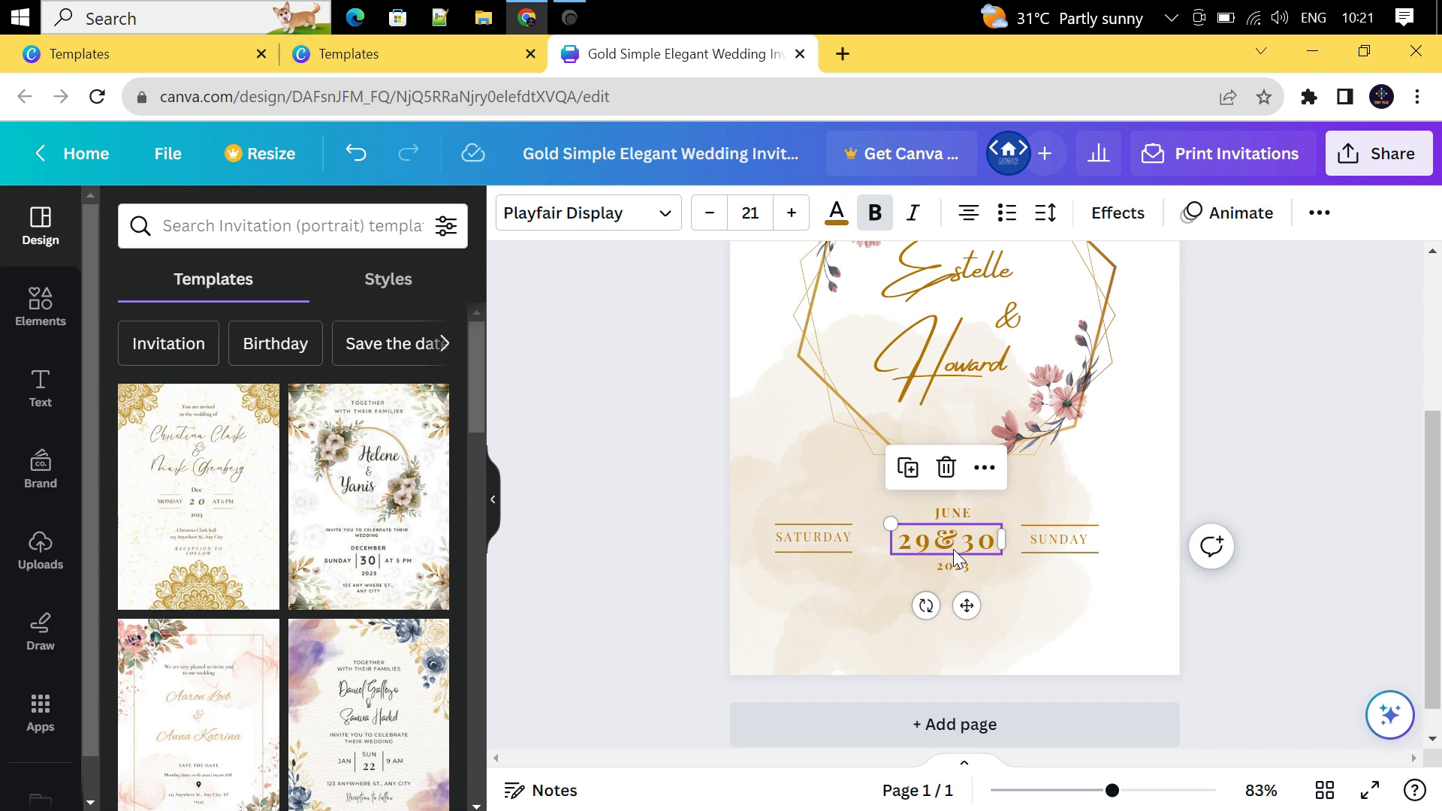
pyautogui.click(665, 214)
pyautogui.scroll(-3, 373, 570)
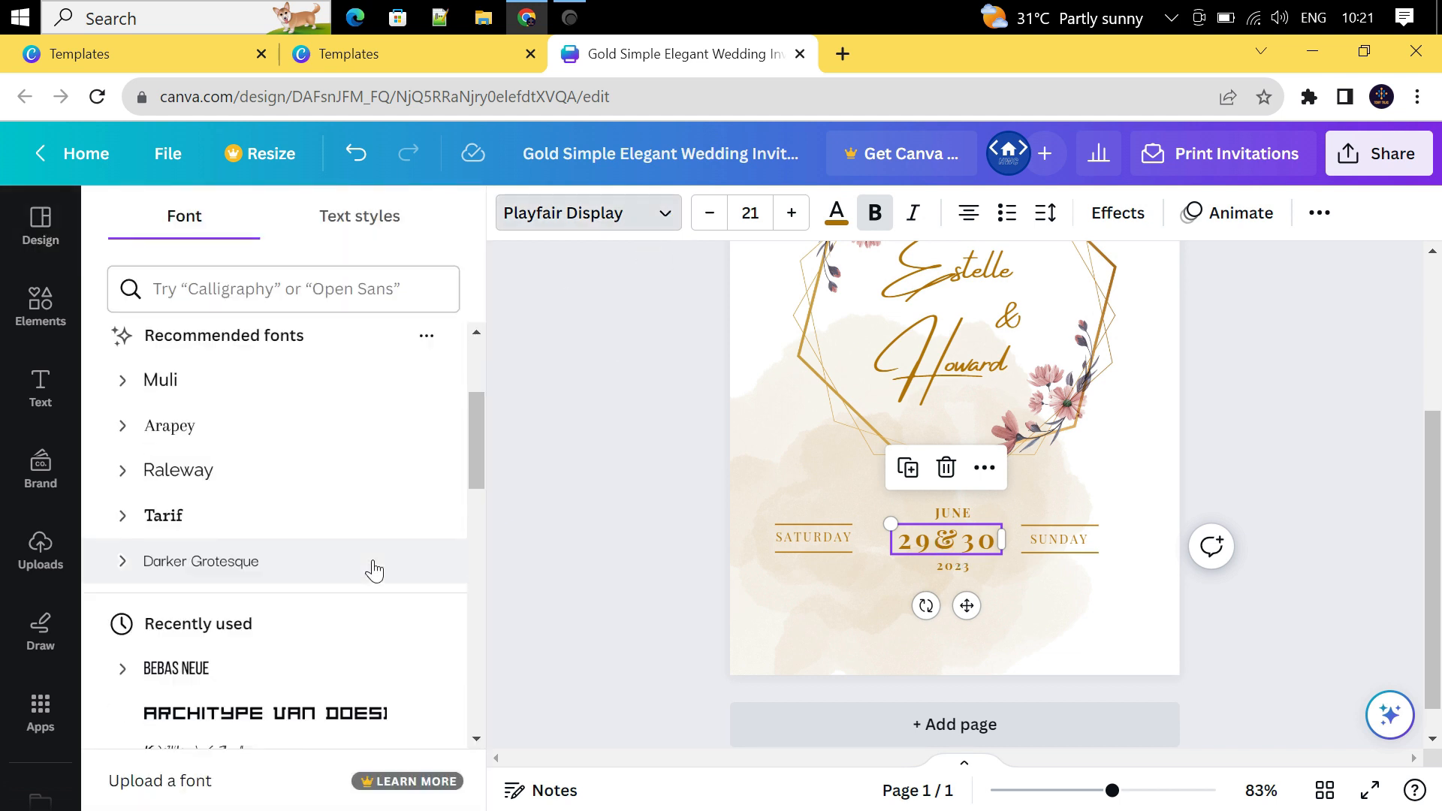
pyautogui.click(224, 671)
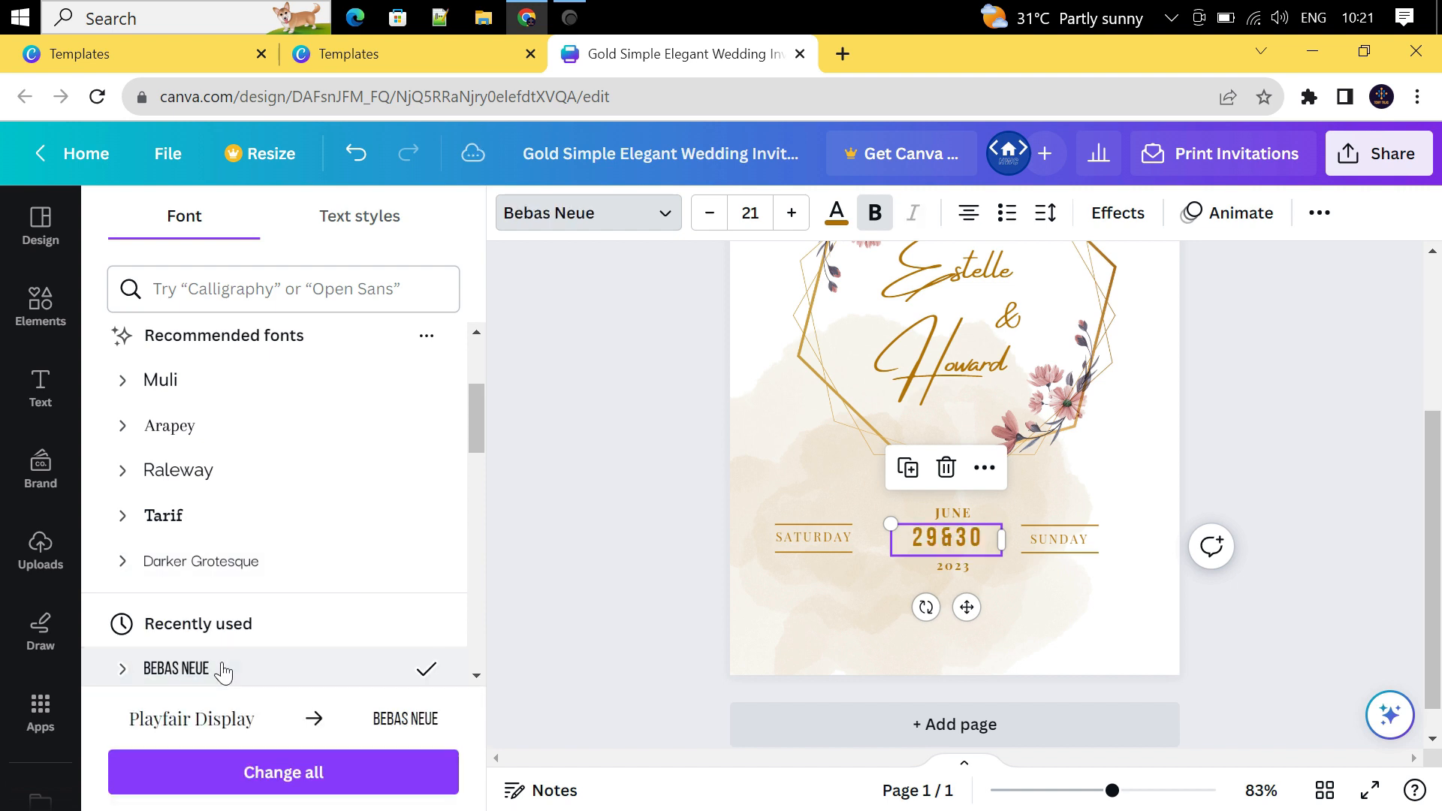
pyautogui.press('Escape')
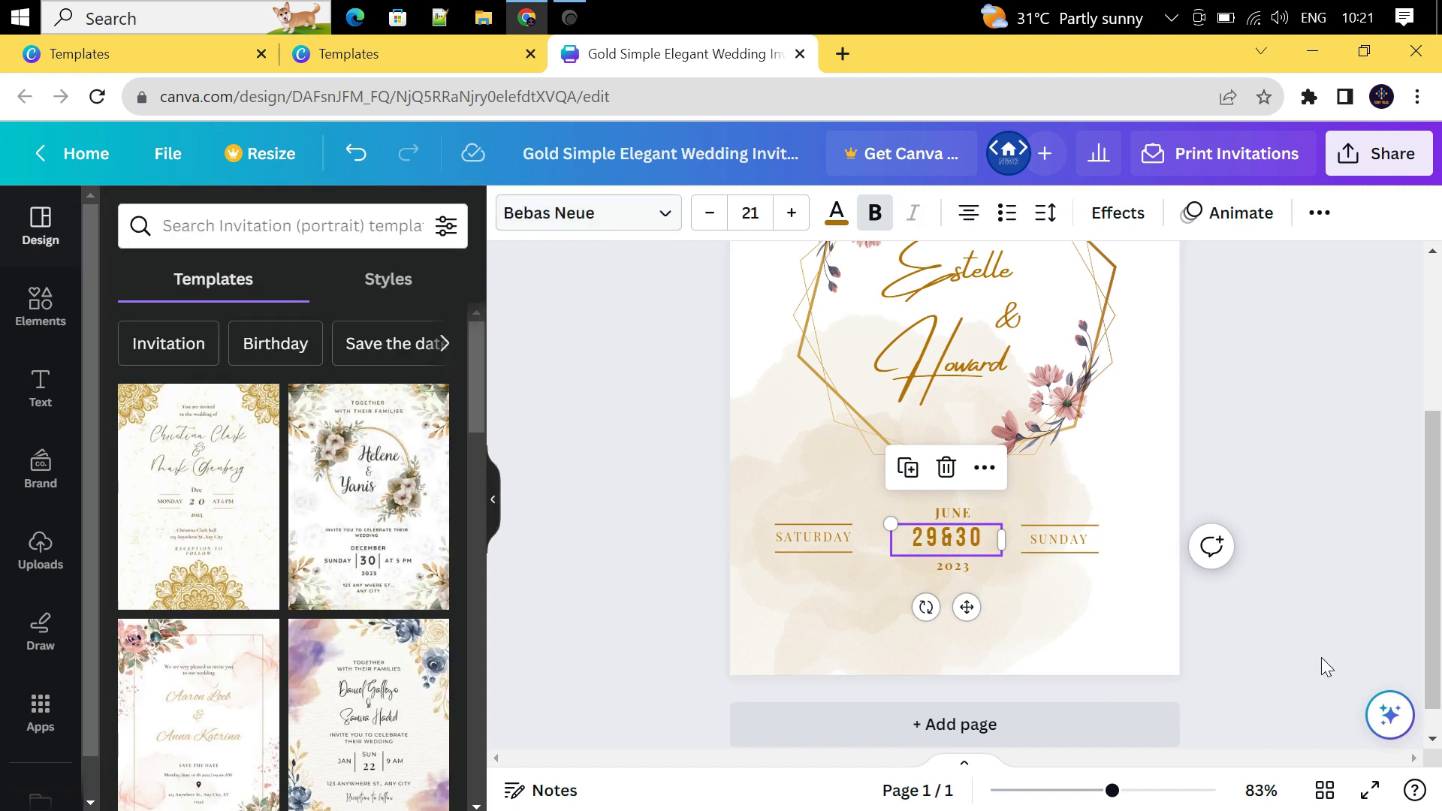
# Change the font of the SATURDAY and SUNDAY texts to Bebas Neue.
pyautogui.click(814, 535)
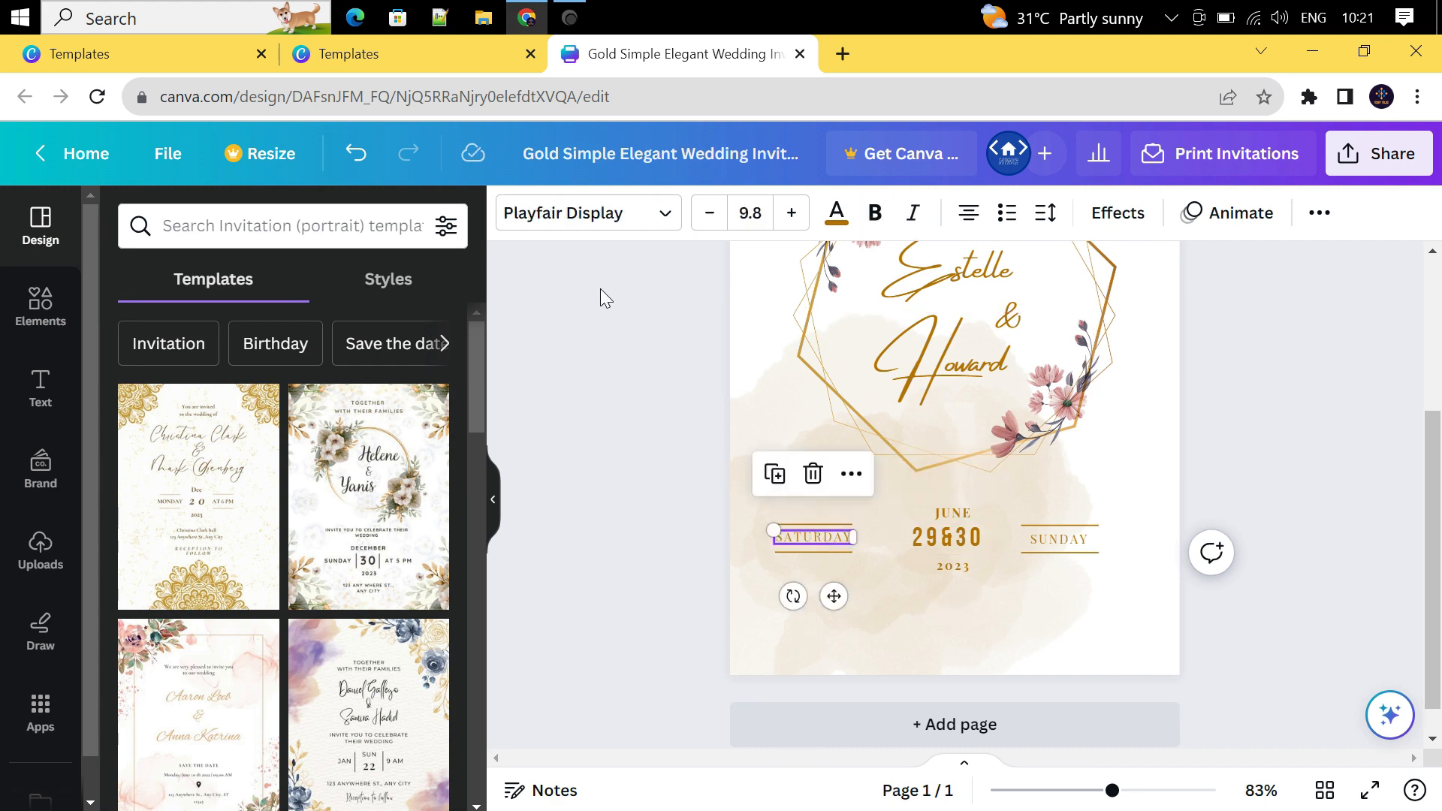
pyautogui.click(655, 213)
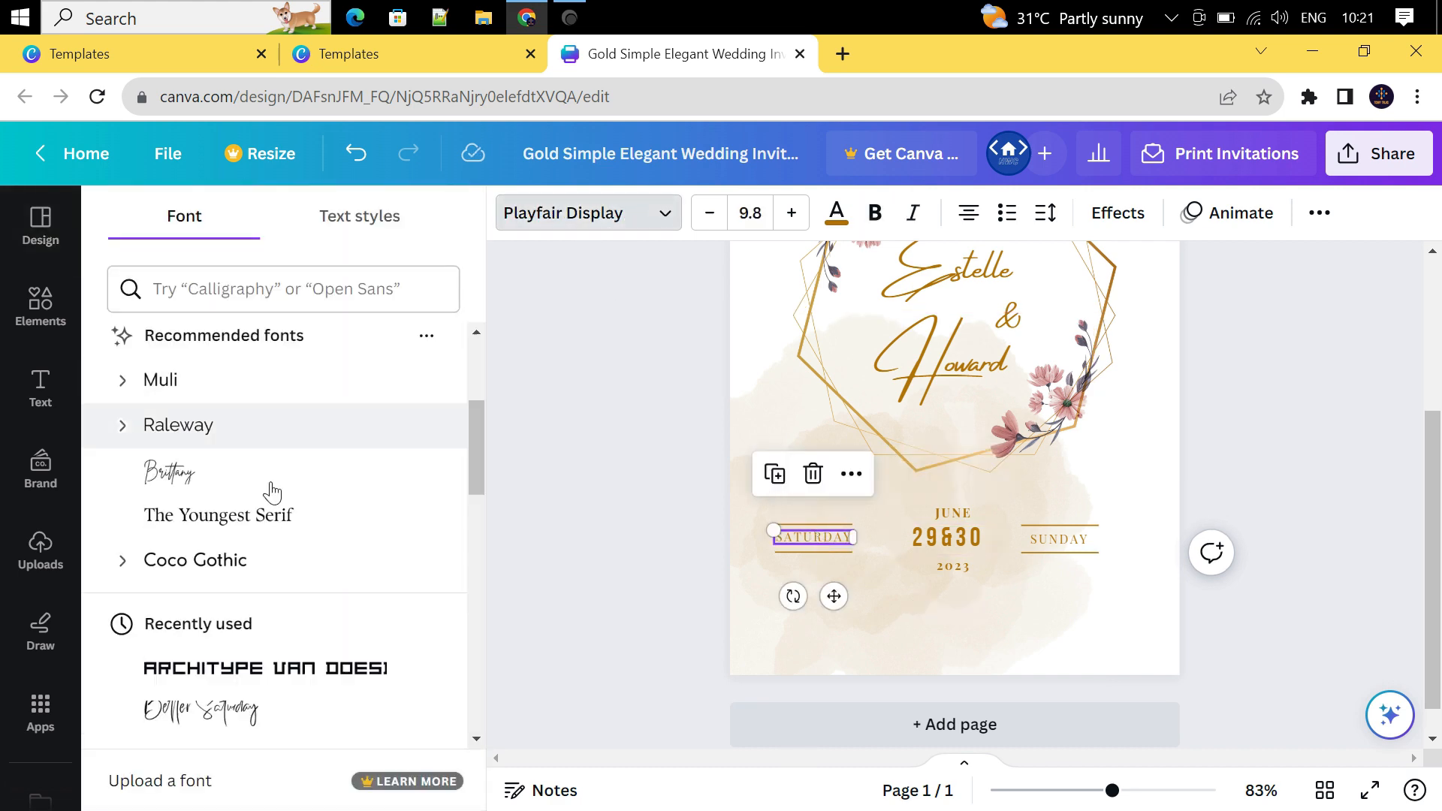
pyautogui.scroll(-8, 235, 599)
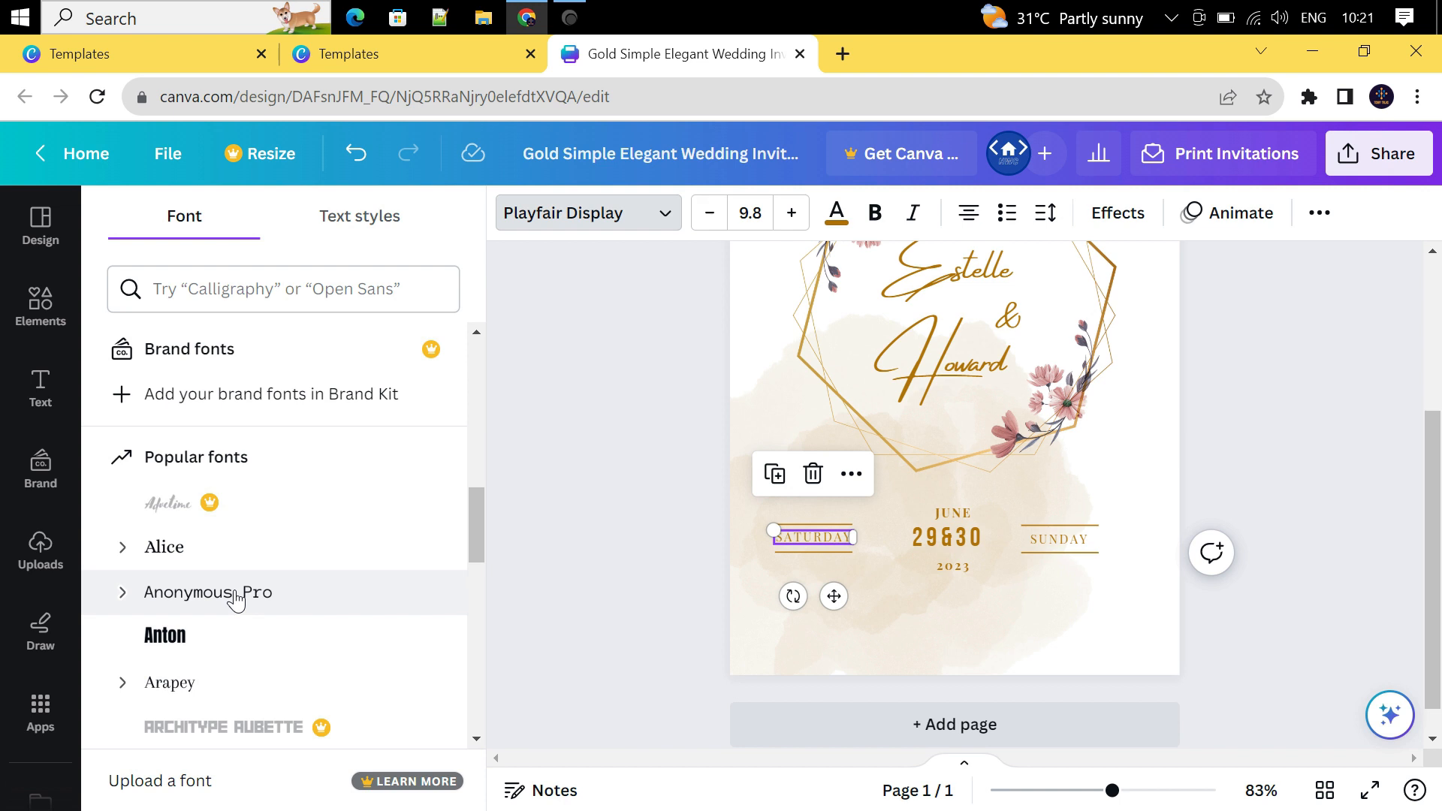
pyautogui.scroll(-8, 235, 599)
pyautogui.scroll(-3, 233, 599)
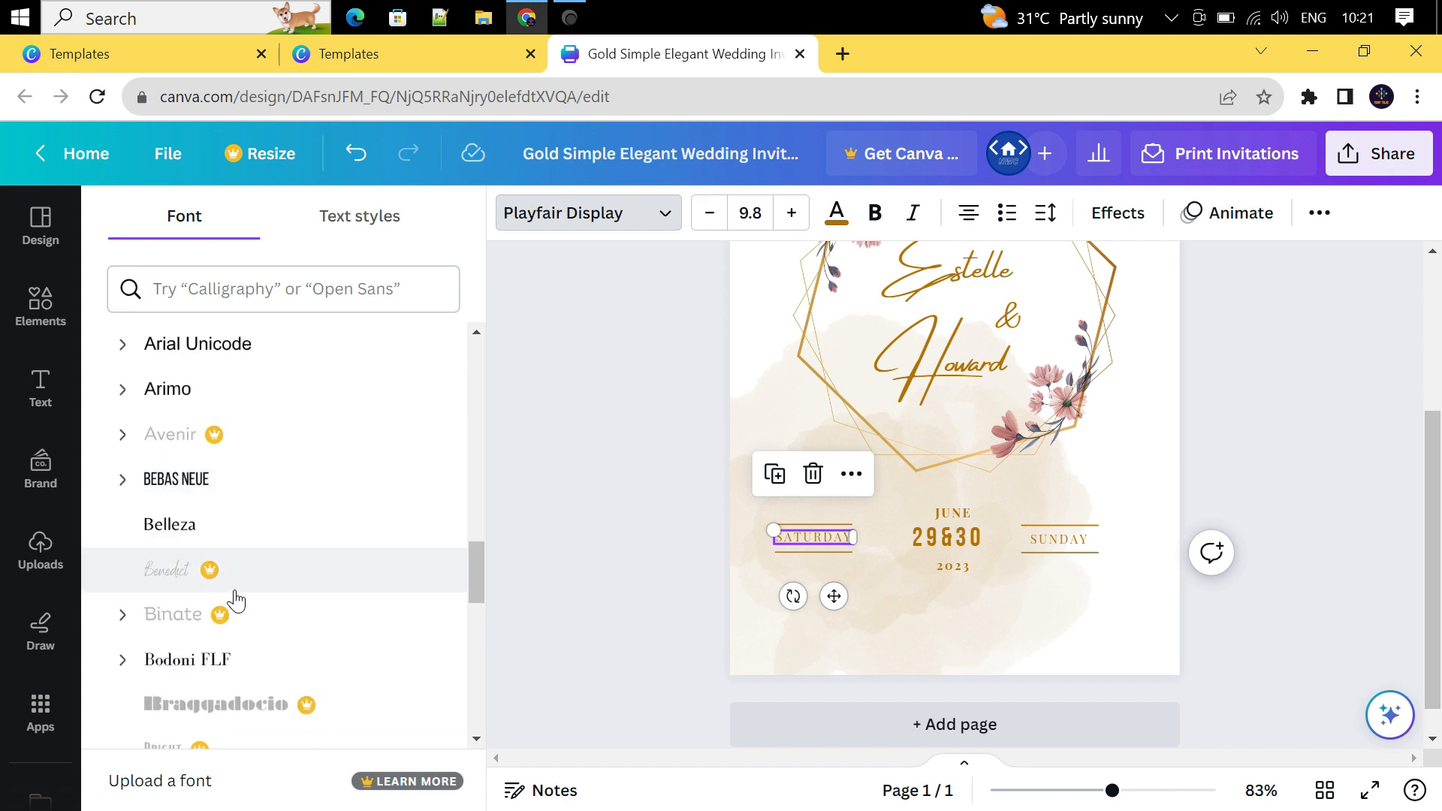
pyautogui.click(288, 481)
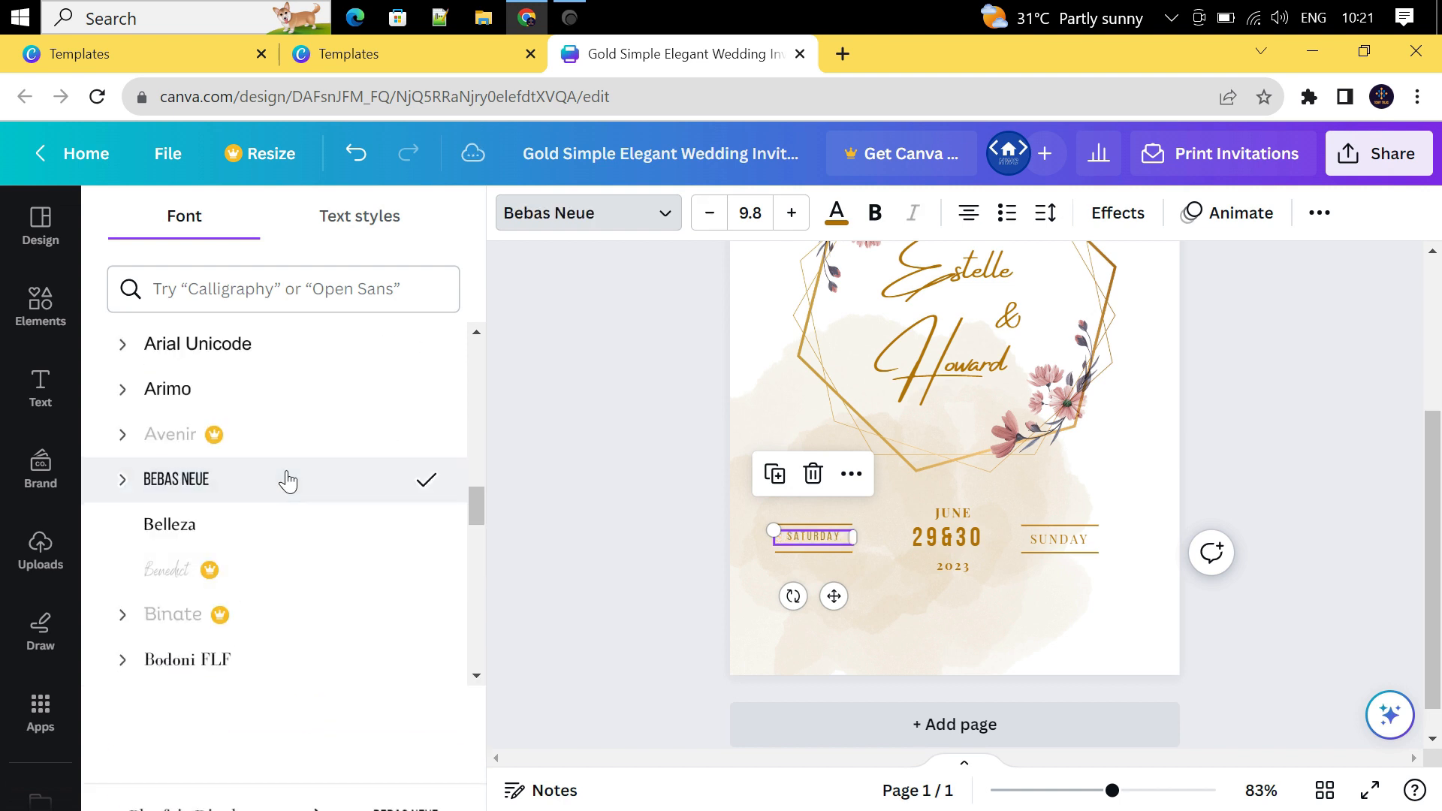
pyautogui.click(1074, 544)
pyautogui.click(309, 485)
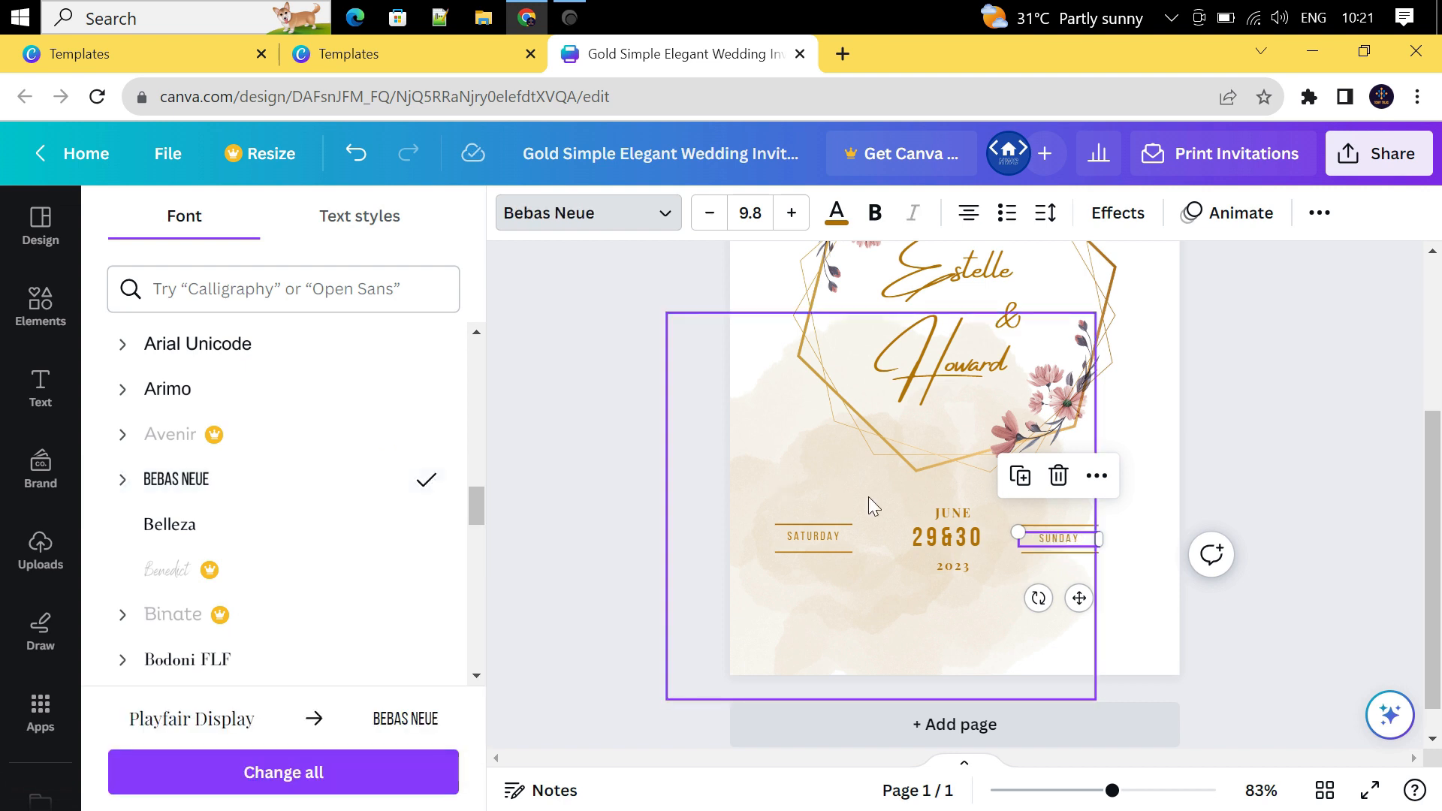
# Change the font of the JUNE text above the day numbers to Bebas Neue.
pyautogui.click(970, 511)
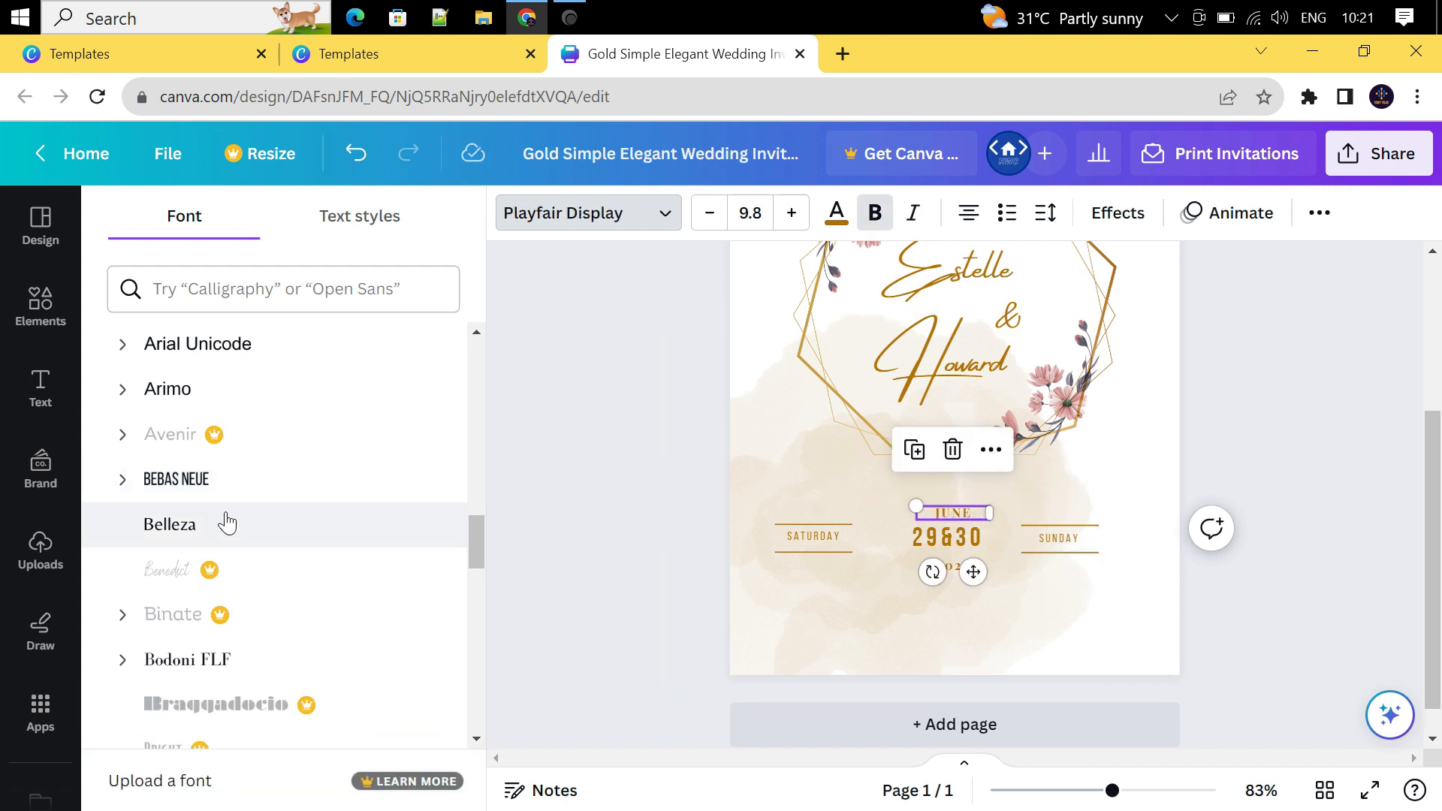
pyautogui.click(227, 484)
pyautogui.click(1047, 594)
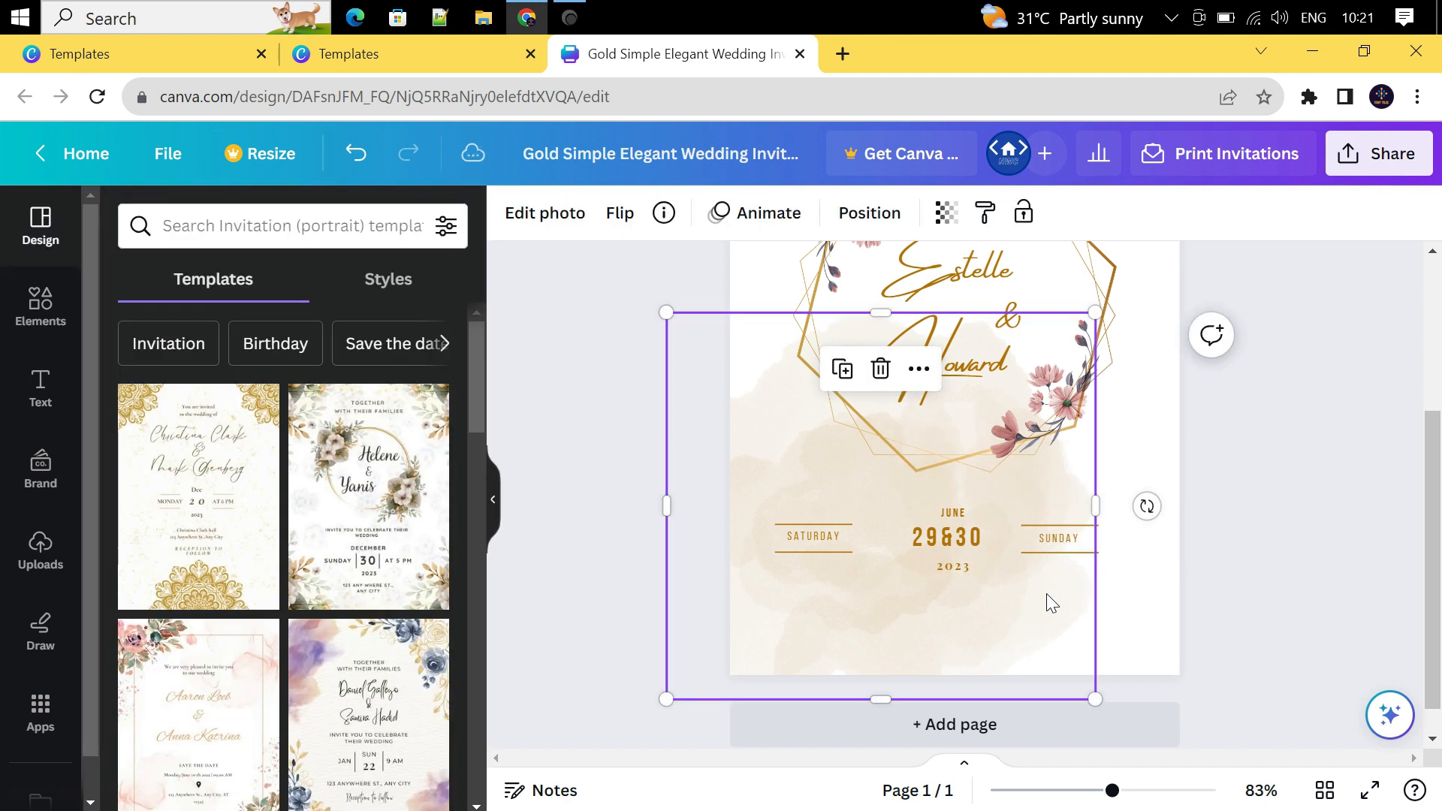
# Apply the Bebas Neue font to the year 2023 below the day numbers.
pyautogui.click(935, 564)
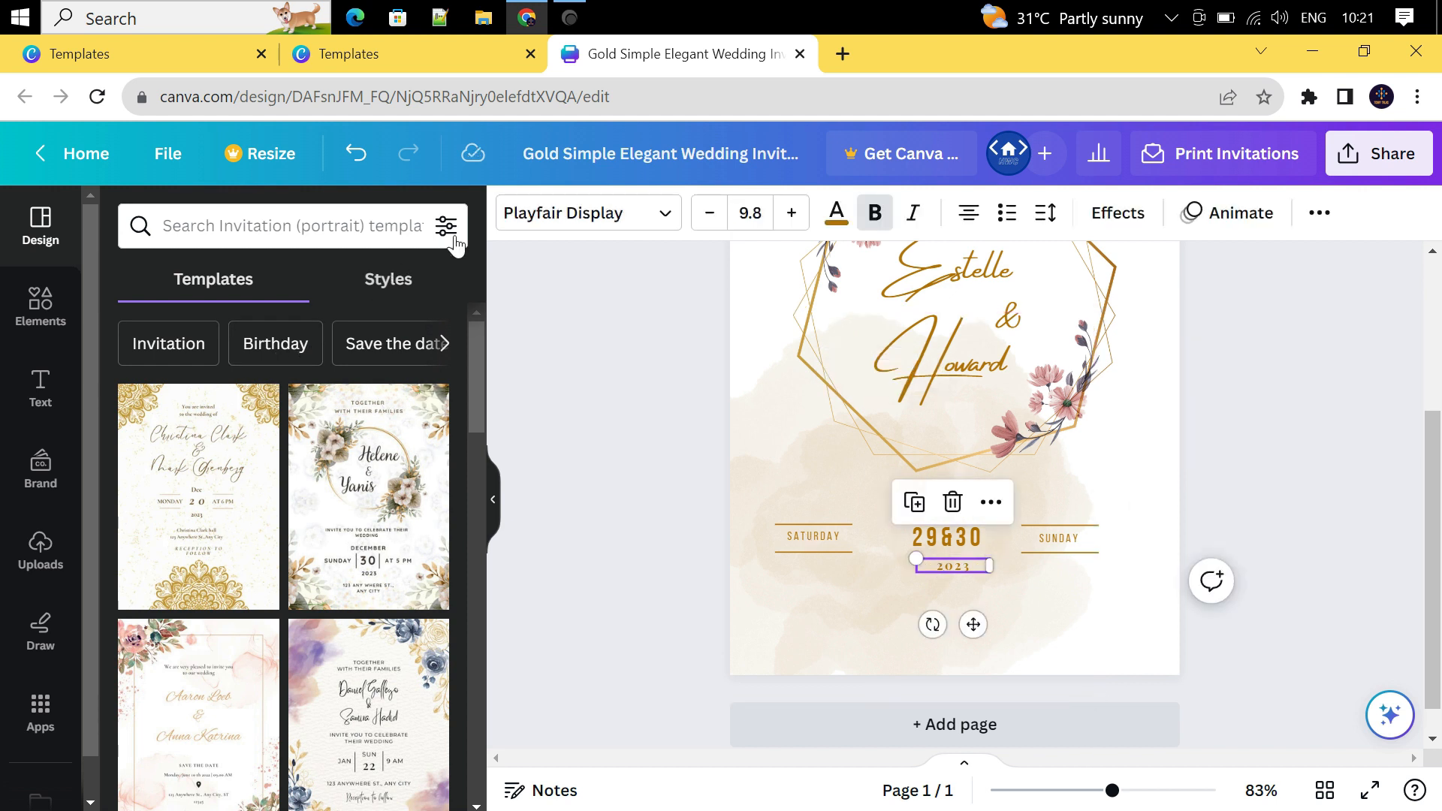
pyautogui.click(671, 218)
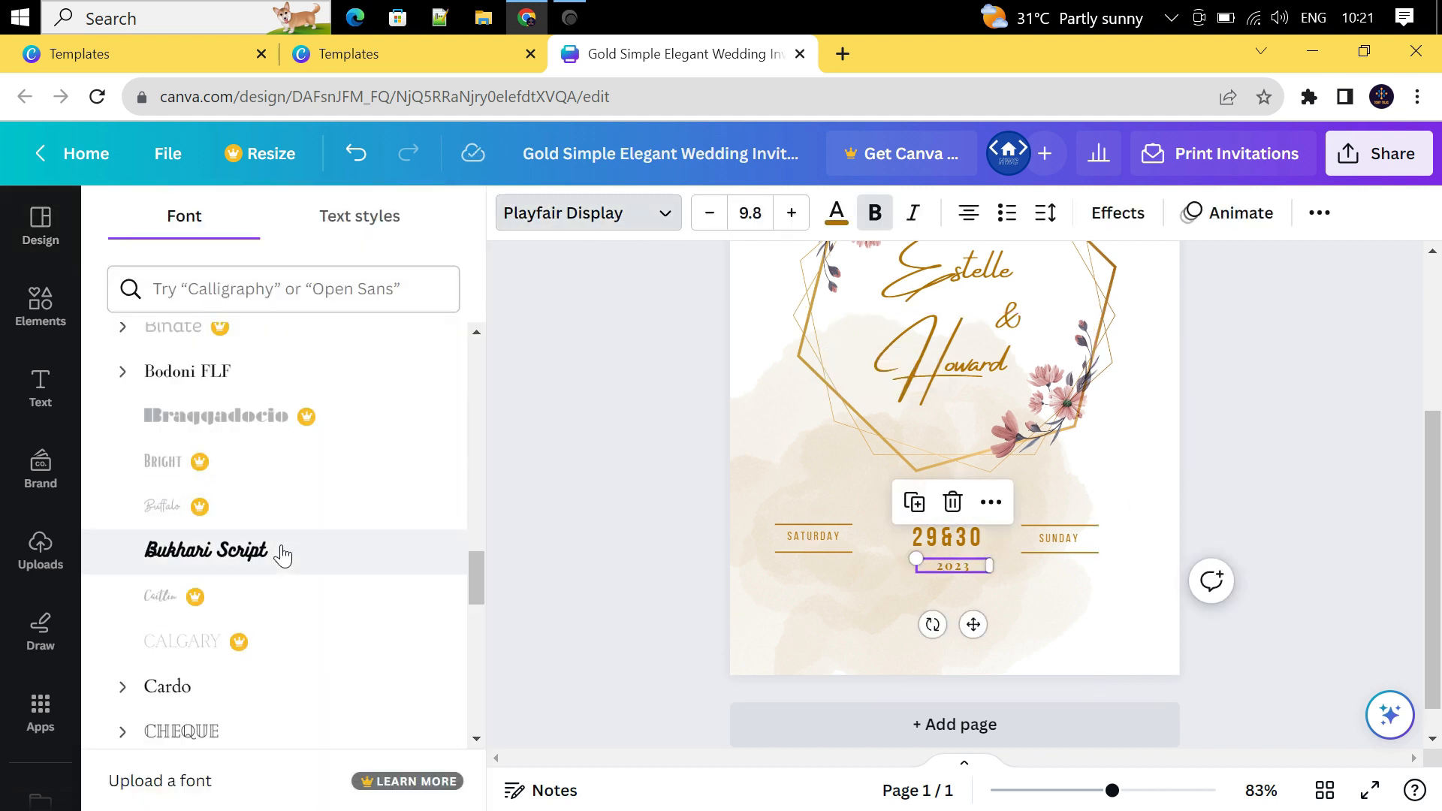
pyautogui.scroll(-2, 283, 571)
pyautogui.scroll(-15, 283, 582)
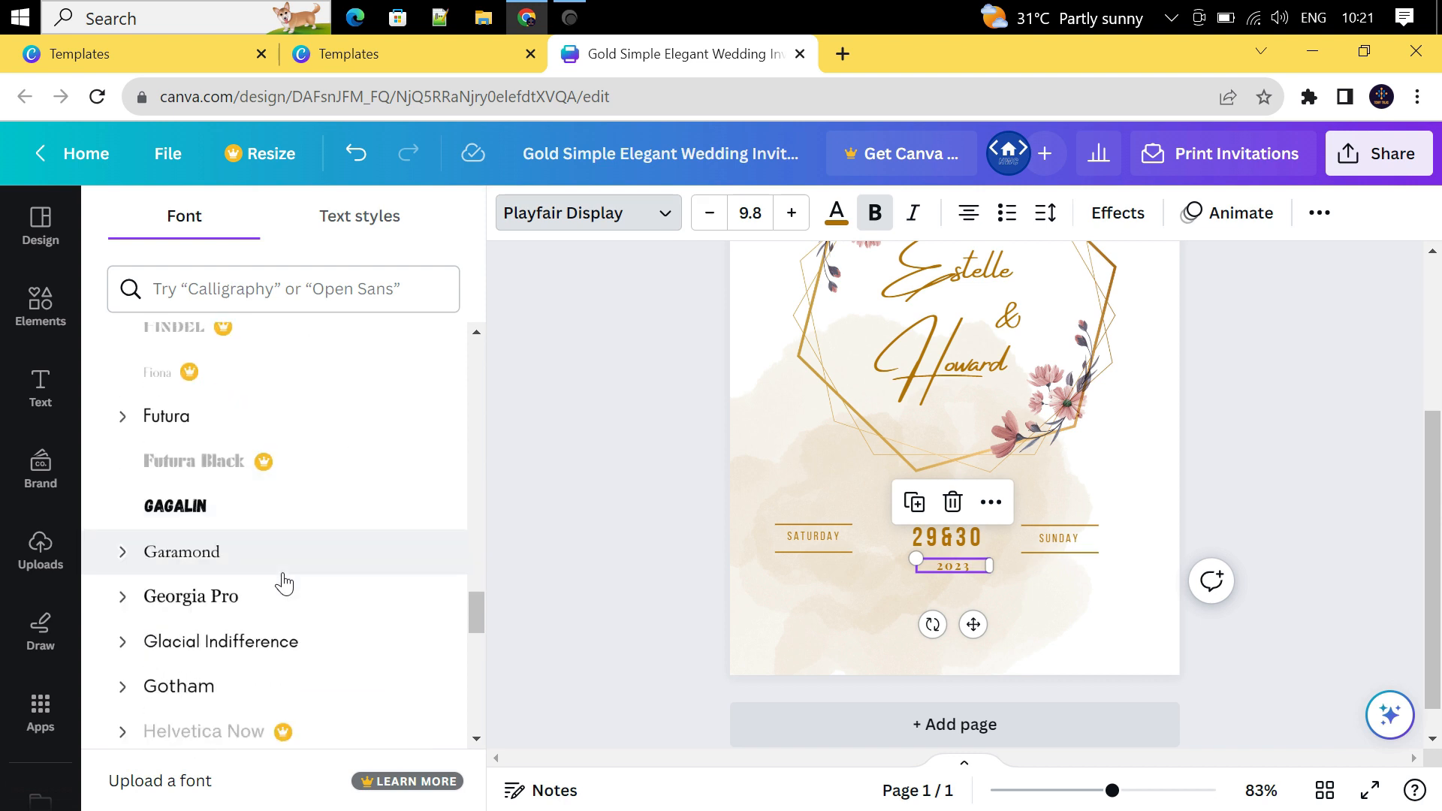
pyautogui.scroll(-12, 283, 582)
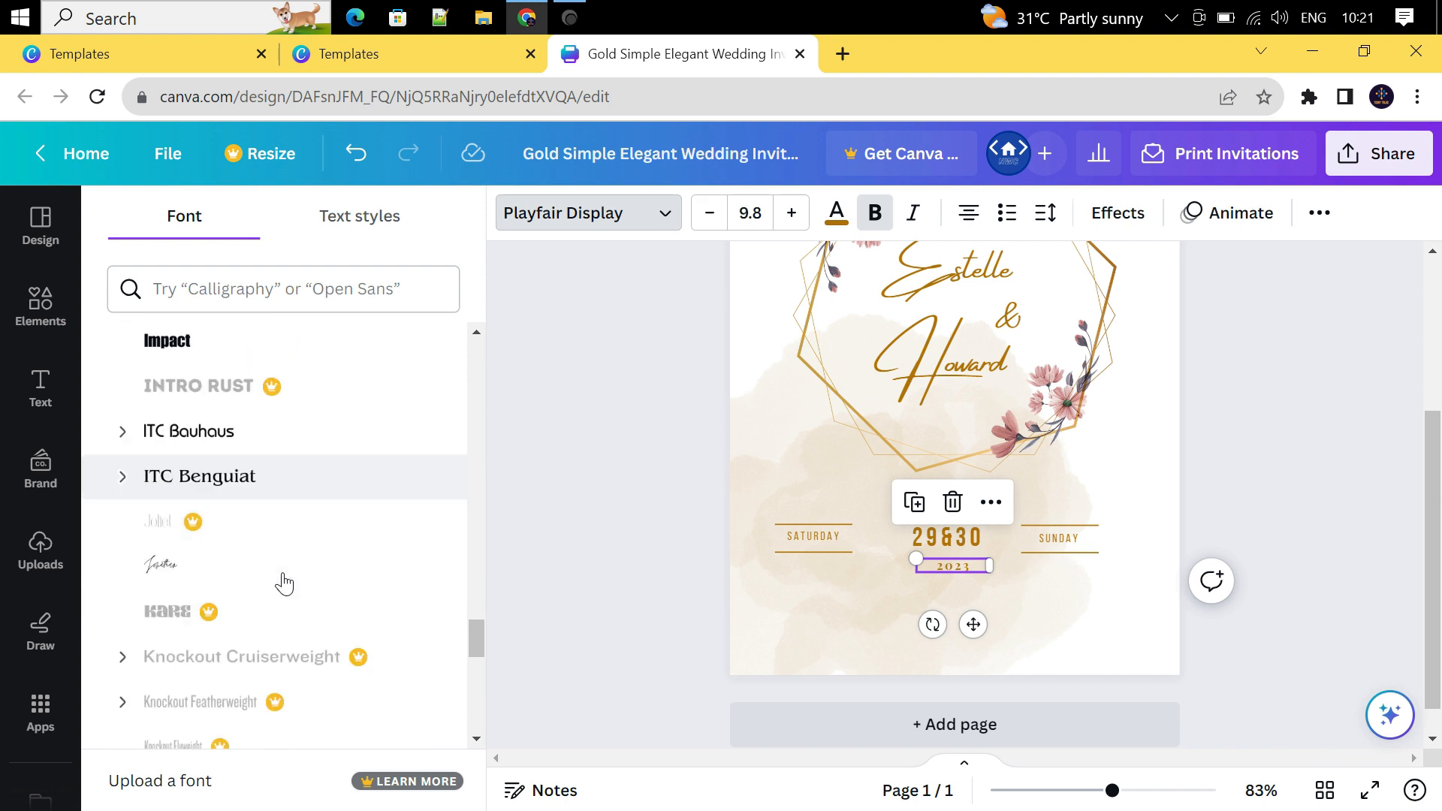
pyautogui.scroll(-15, 283, 583)
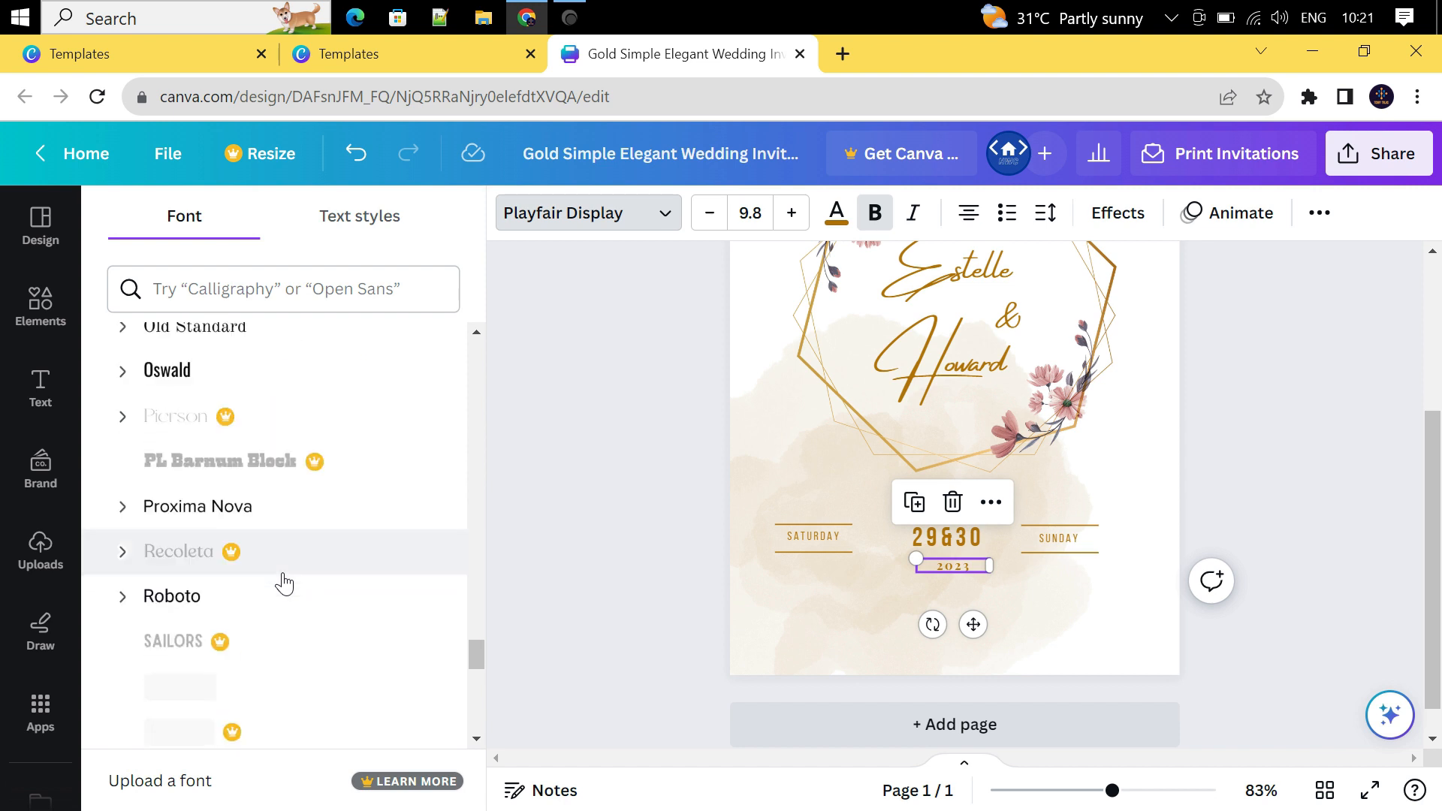
pyautogui.scroll(20, 283, 583)
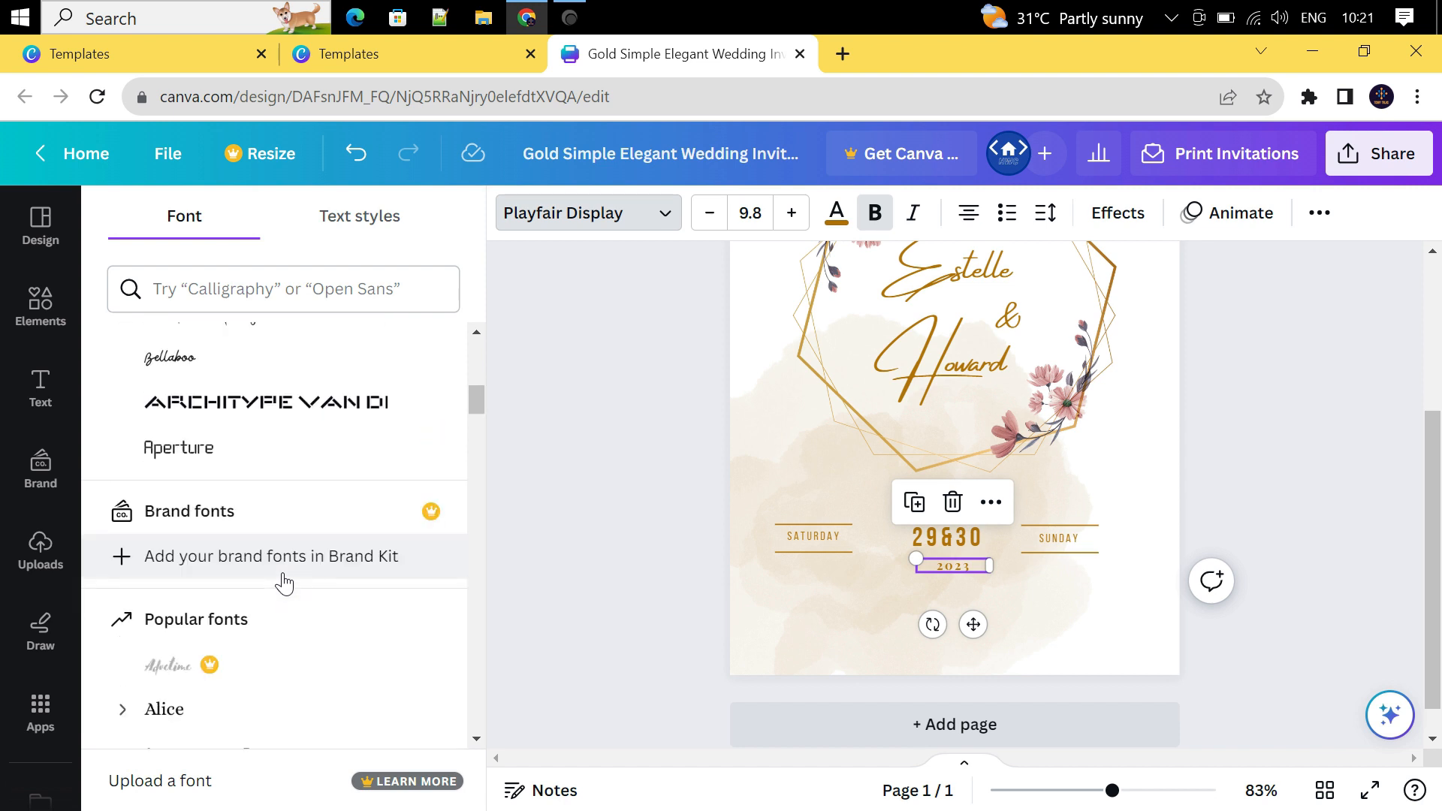
pyautogui.click(256, 458)
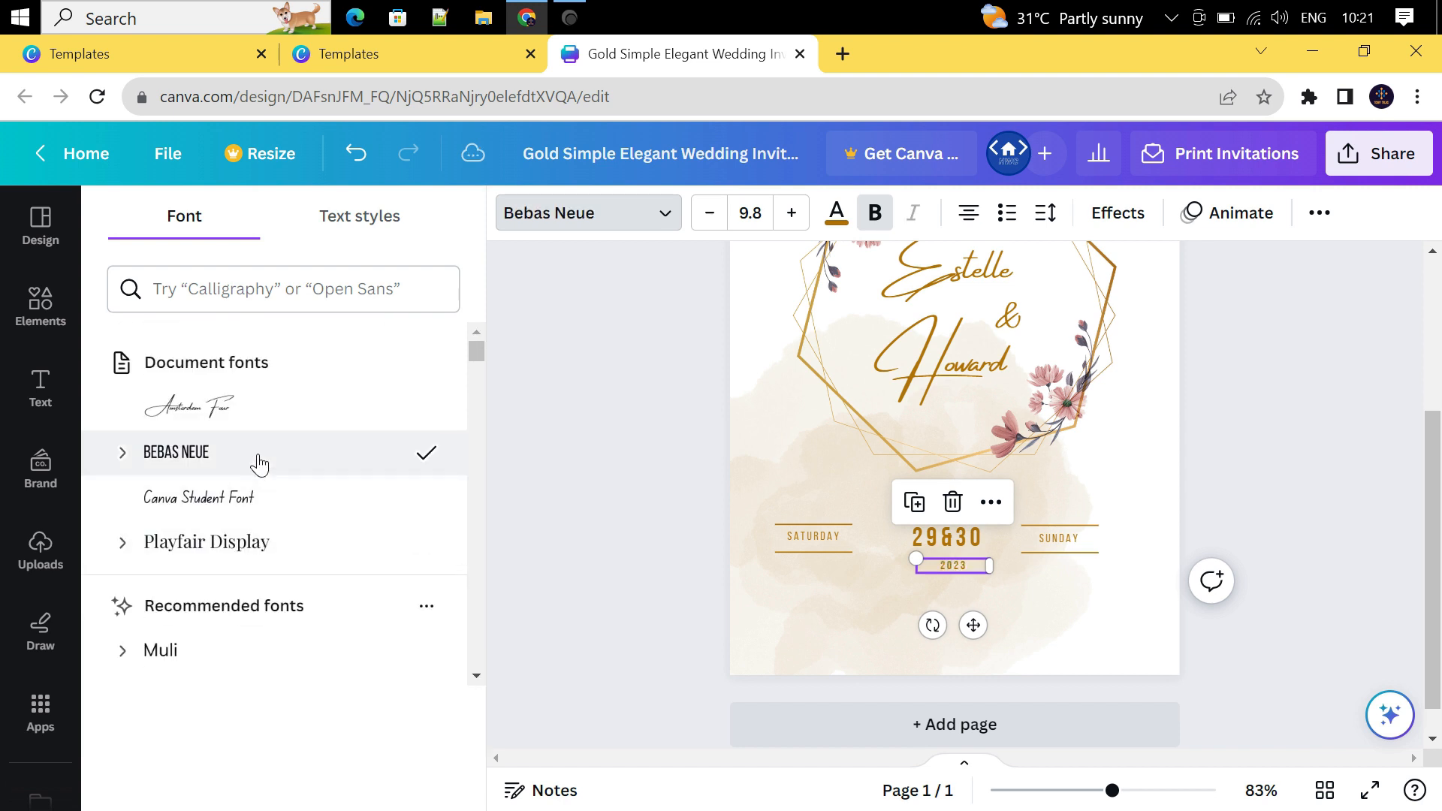
pyautogui.click(1282, 466)
pyautogui.click(1314, 461)
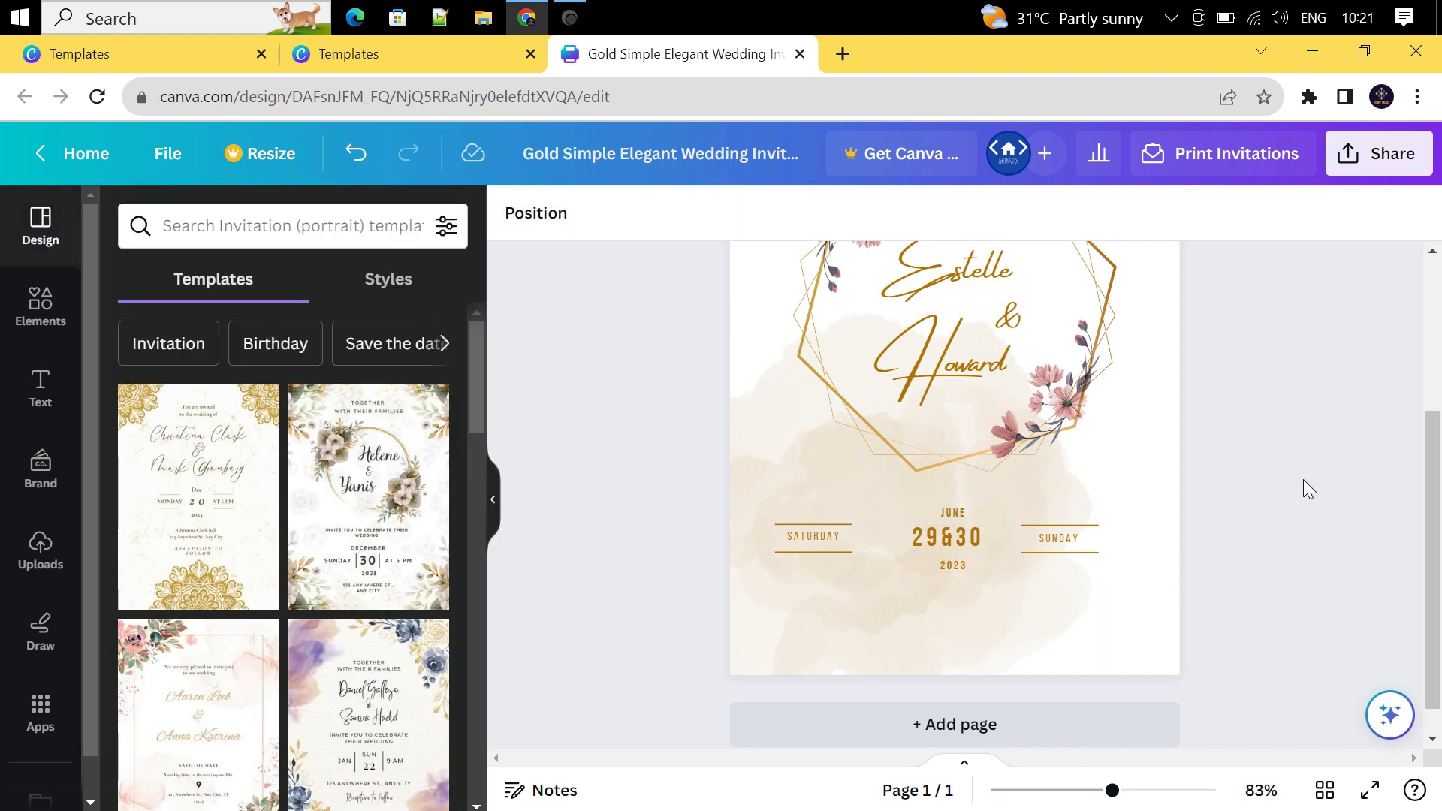
# Shift the two gold lines around SATURDAY inward, closer to the 29&30 day numbers, keeping them aligned with each other.
pyautogui.click(808, 523)
pyautogui.moveTo(833, 576); pyautogui.dragTo(852, 611)
pyautogui.click(830, 554)
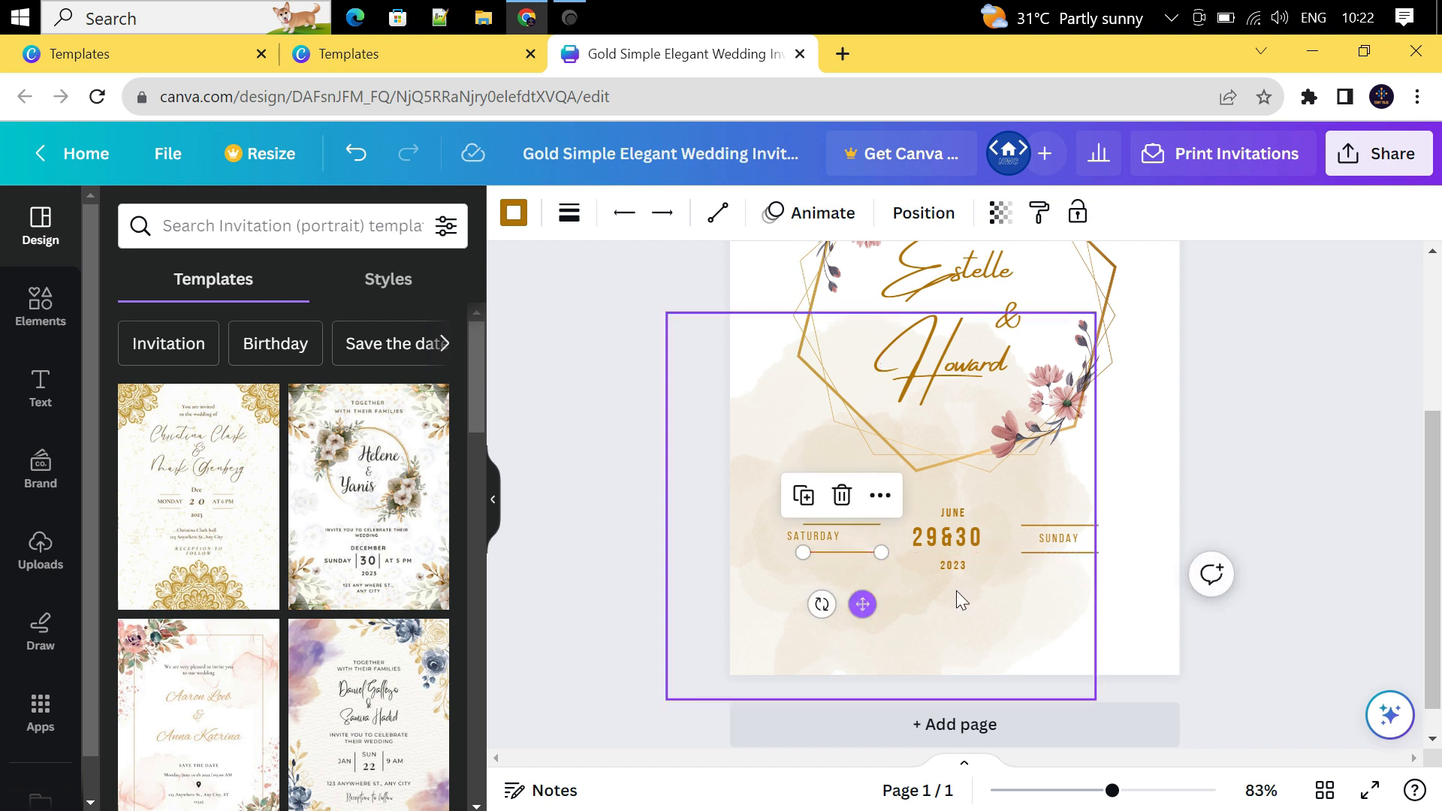
pyautogui.click(1073, 530)
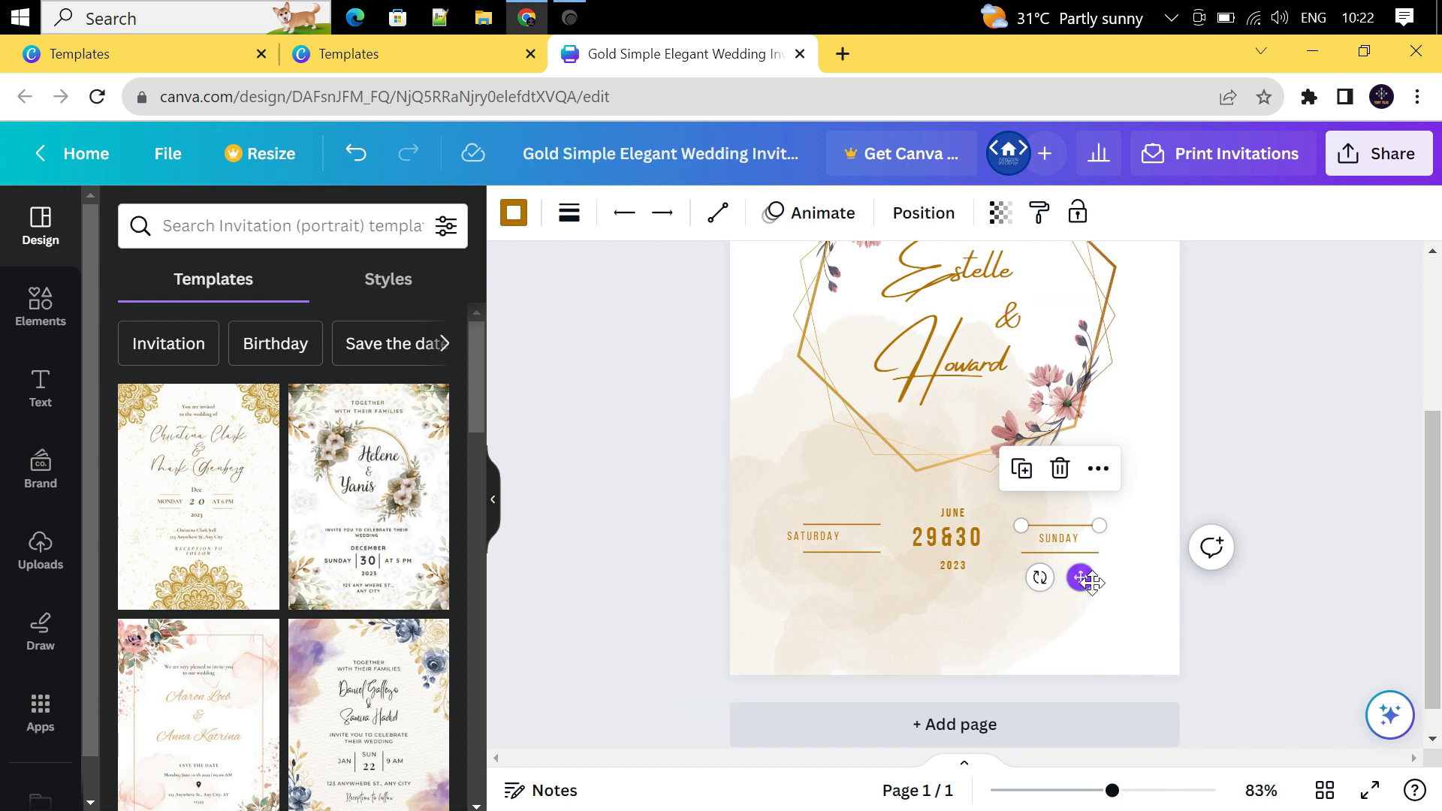
pyautogui.click(1261, 611)
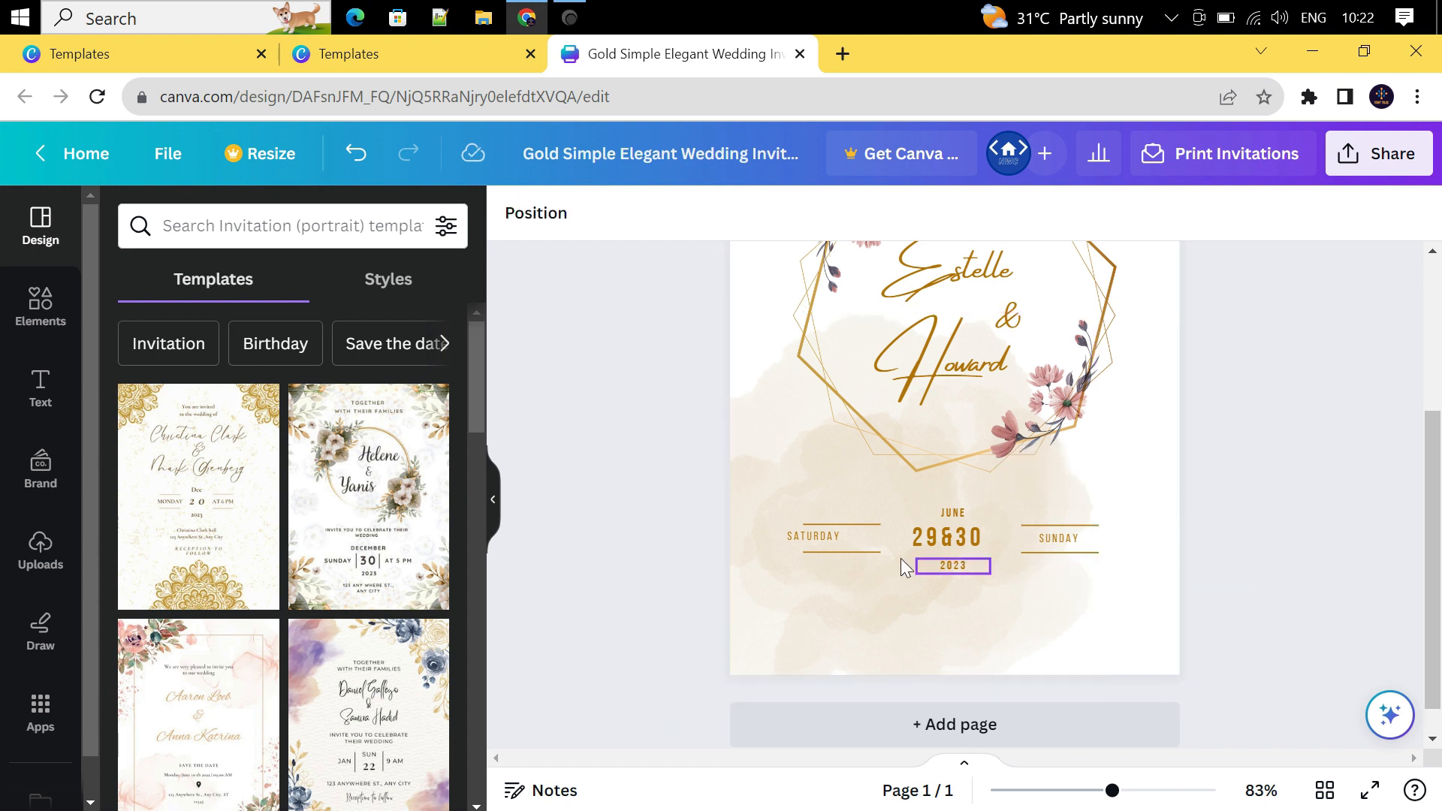
# Move the SATURDAY text inward so it is centred between its two gold lines.
pyautogui.click(819, 538)
pyautogui.moveTo(835, 595); pyautogui.dragTo(864, 594)
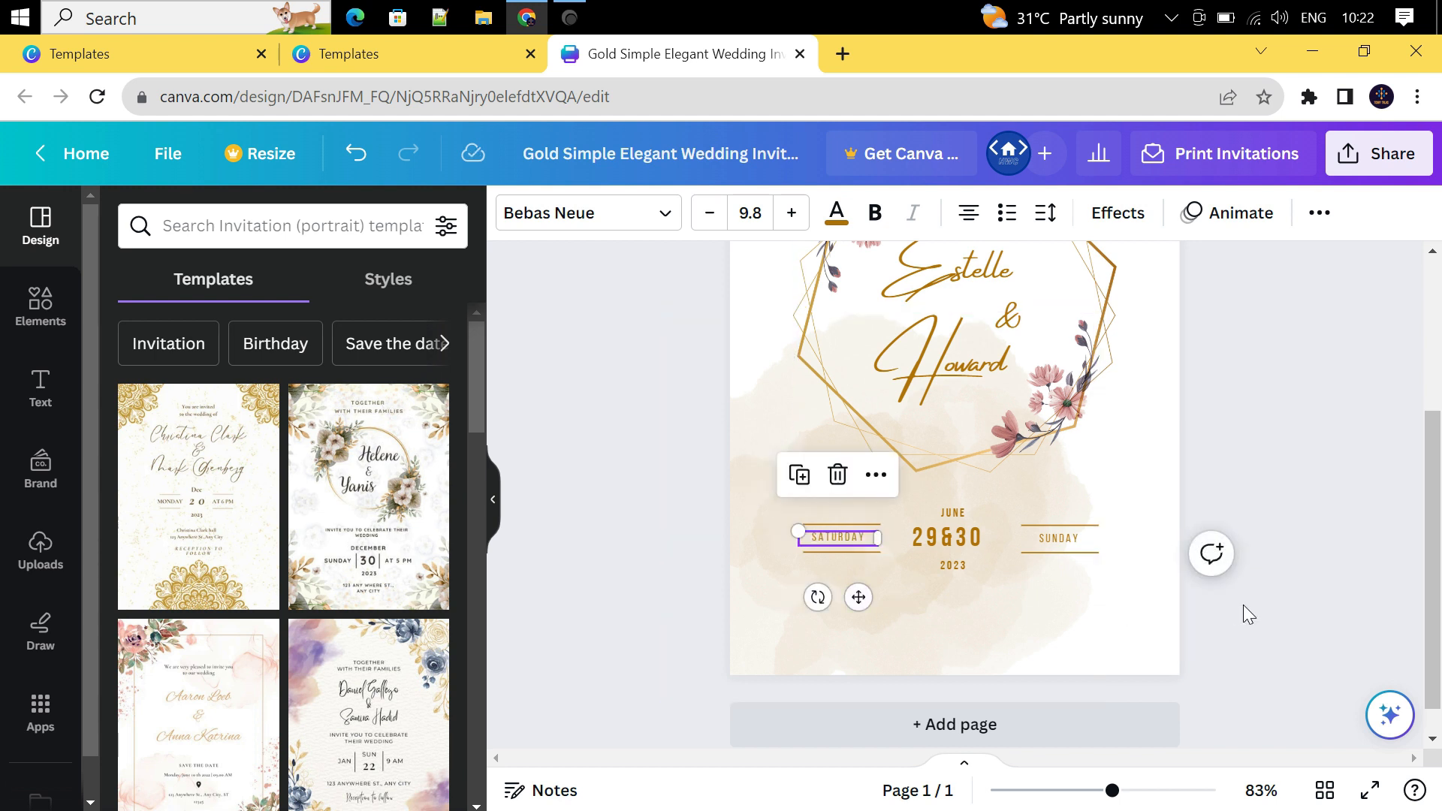
pyautogui.click(1251, 605)
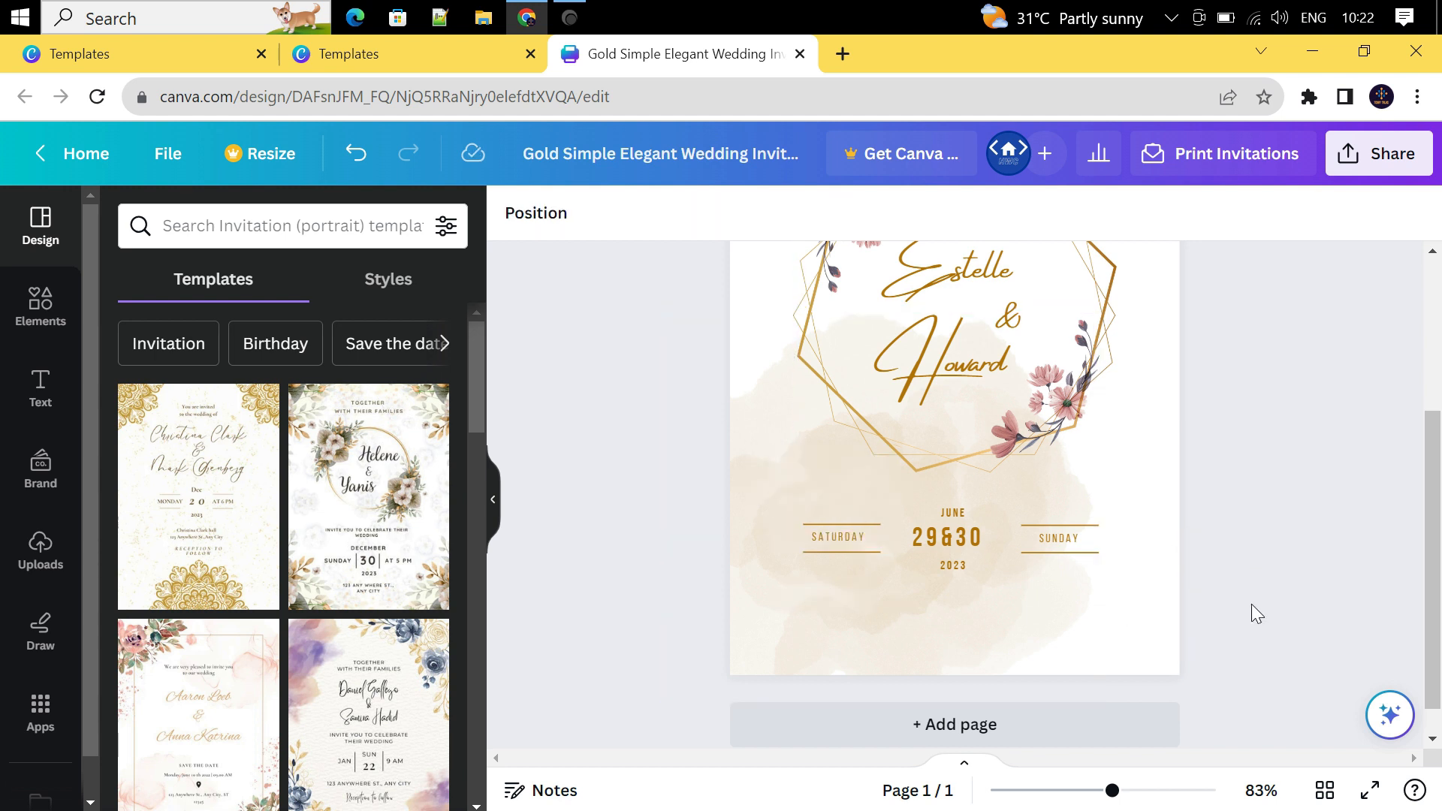
pyautogui.click(947, 538)
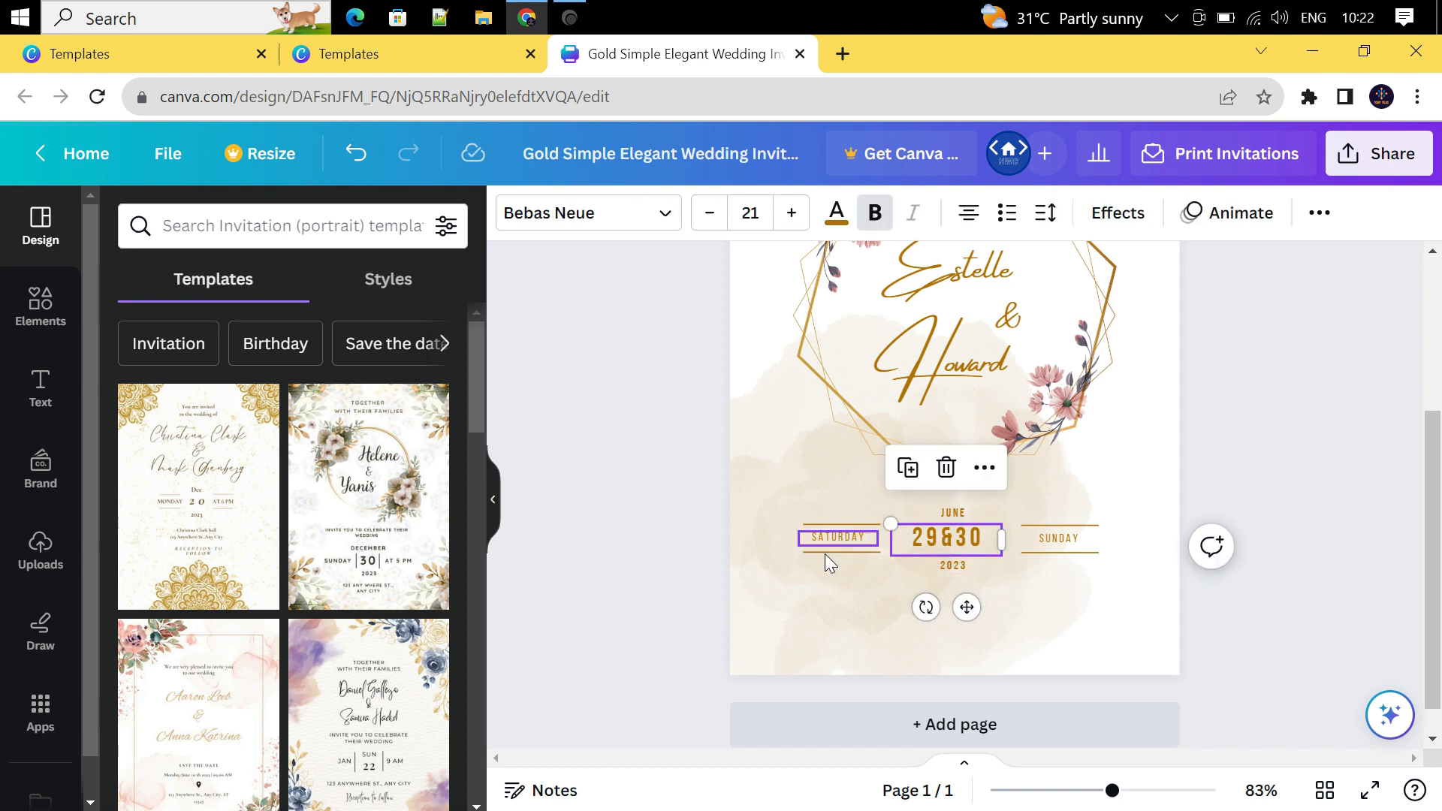
pyautogui.click(830, 506)
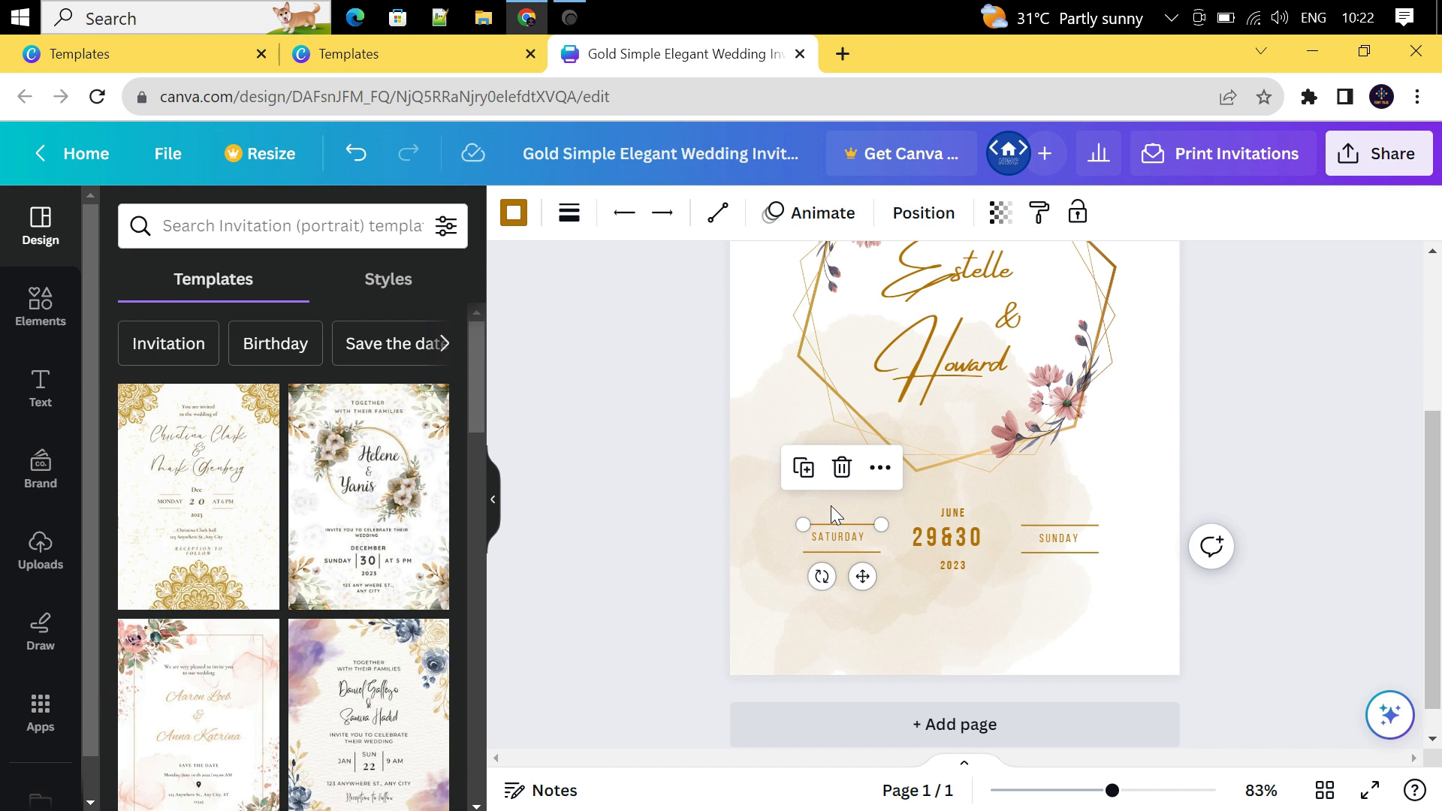
pyautogui.click(1247, 675)
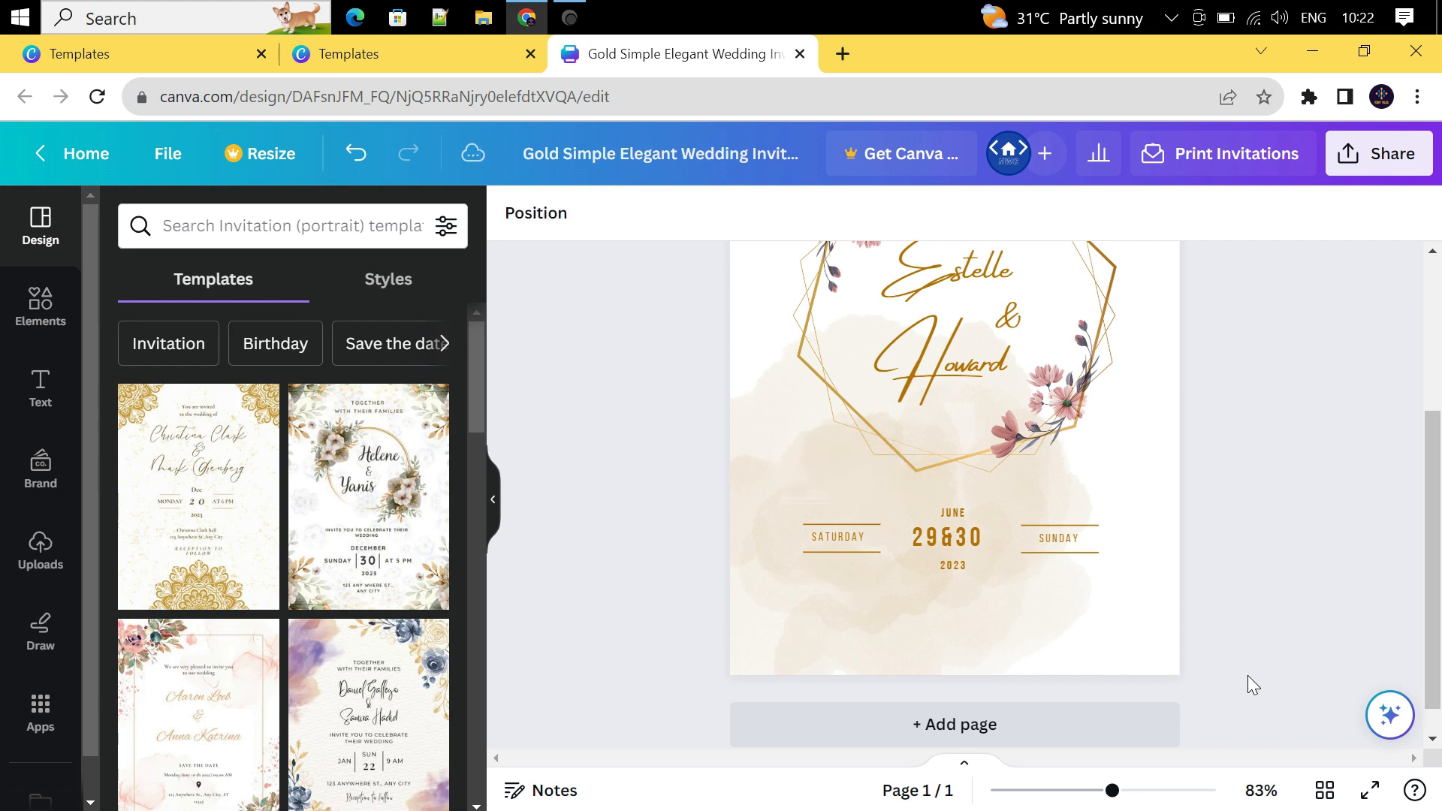
# Insert the recently used illustration of a groom in a black suit and a bride in a white gown.
pyautogui.click(17, 320)
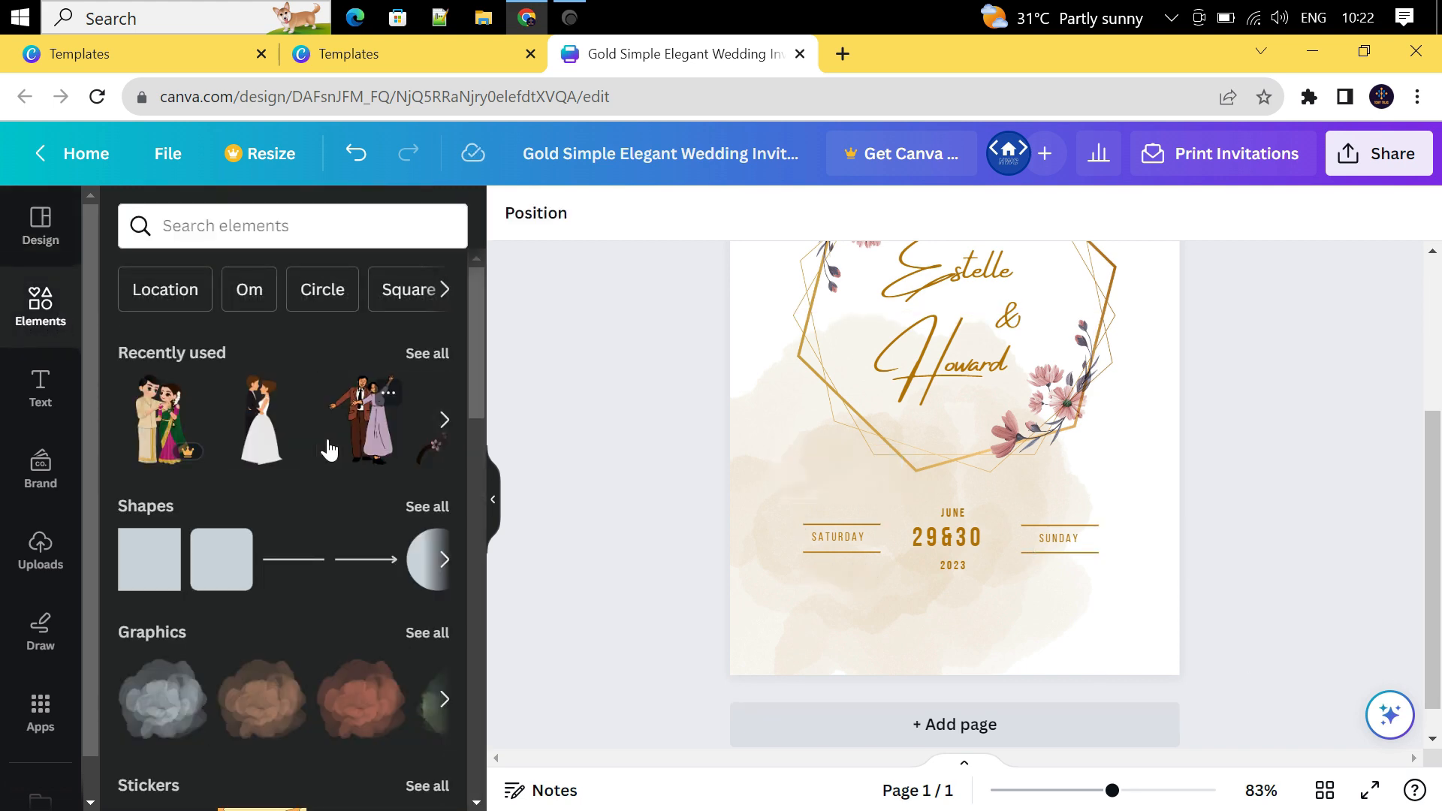
pyautogui.click(275, 424)
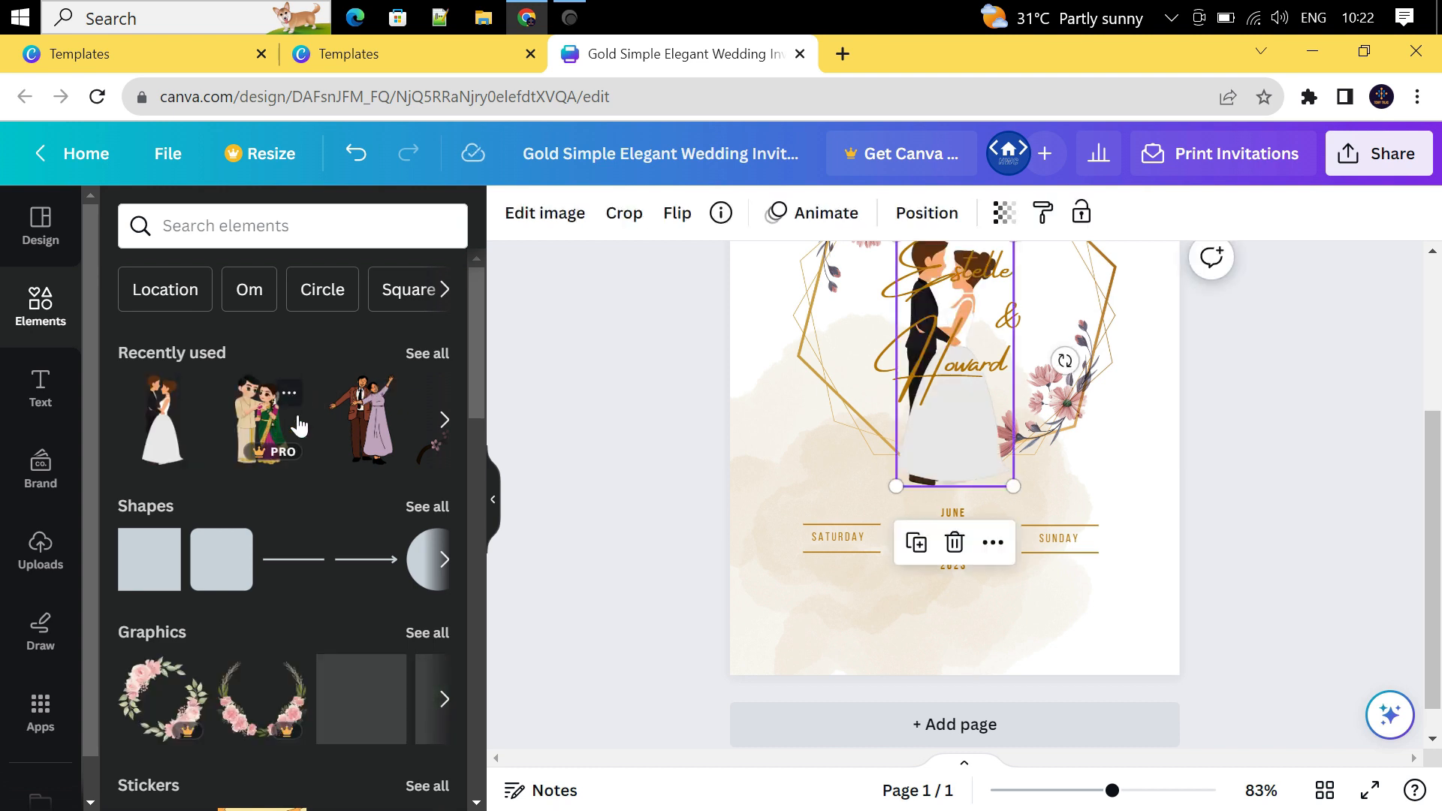
pyautogui.scroll(4, 1300, 530)
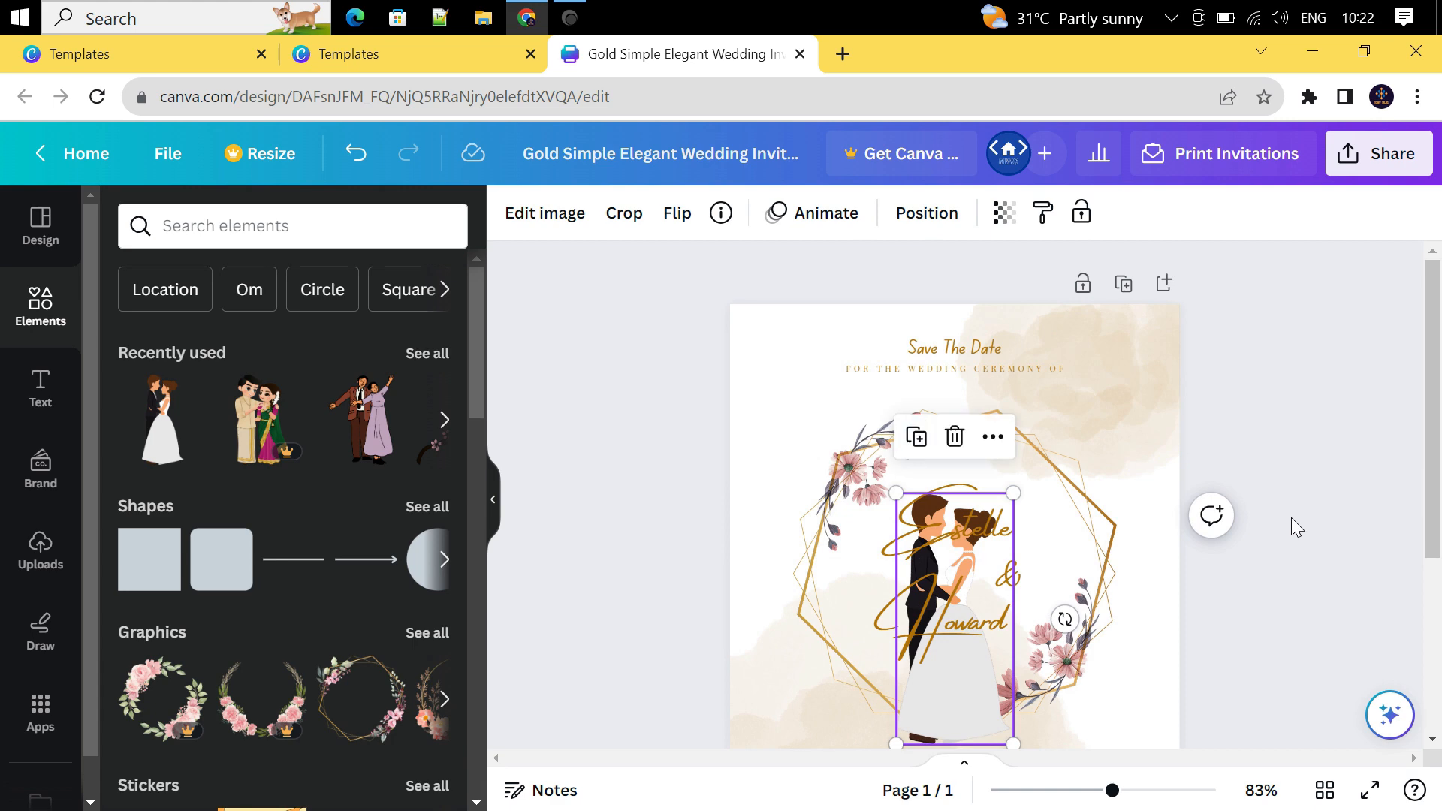
pyautogui.scroll(-5, 1296, 526)
pyautogui.scroll(1, 1290, 520)
pyautogui.scroll(1, 1286, 511)
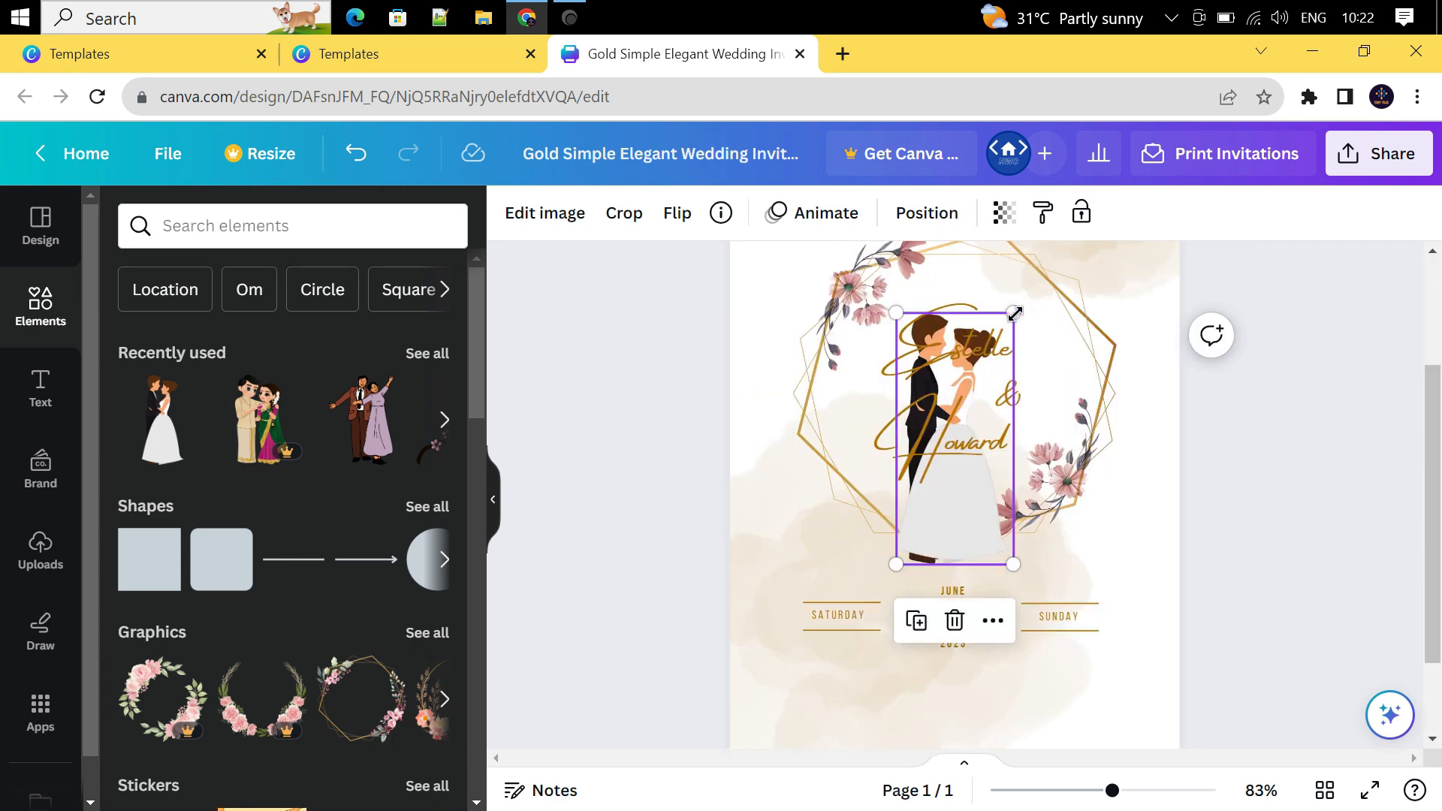
# Shrink the bride-and-groom illustration and place it just above the upper gold line over SATURDAY.
pyautogui.moveTo(1013, 313); pyautogui.dragTo(935, 548)
pyautogui.moveTo(930, 628); pyautogui.dragTo(857, 656)
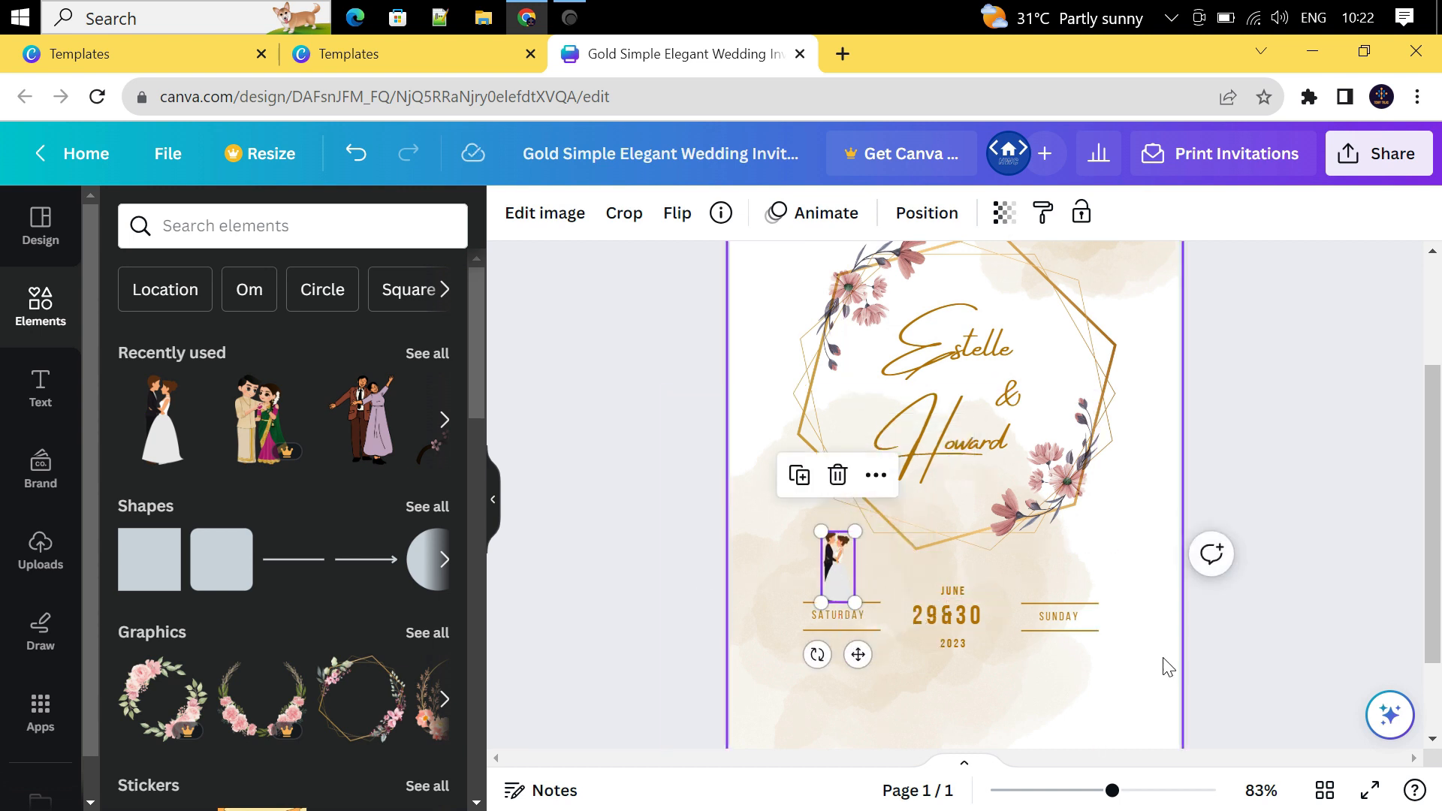
pyautogui.click(1258, 656)
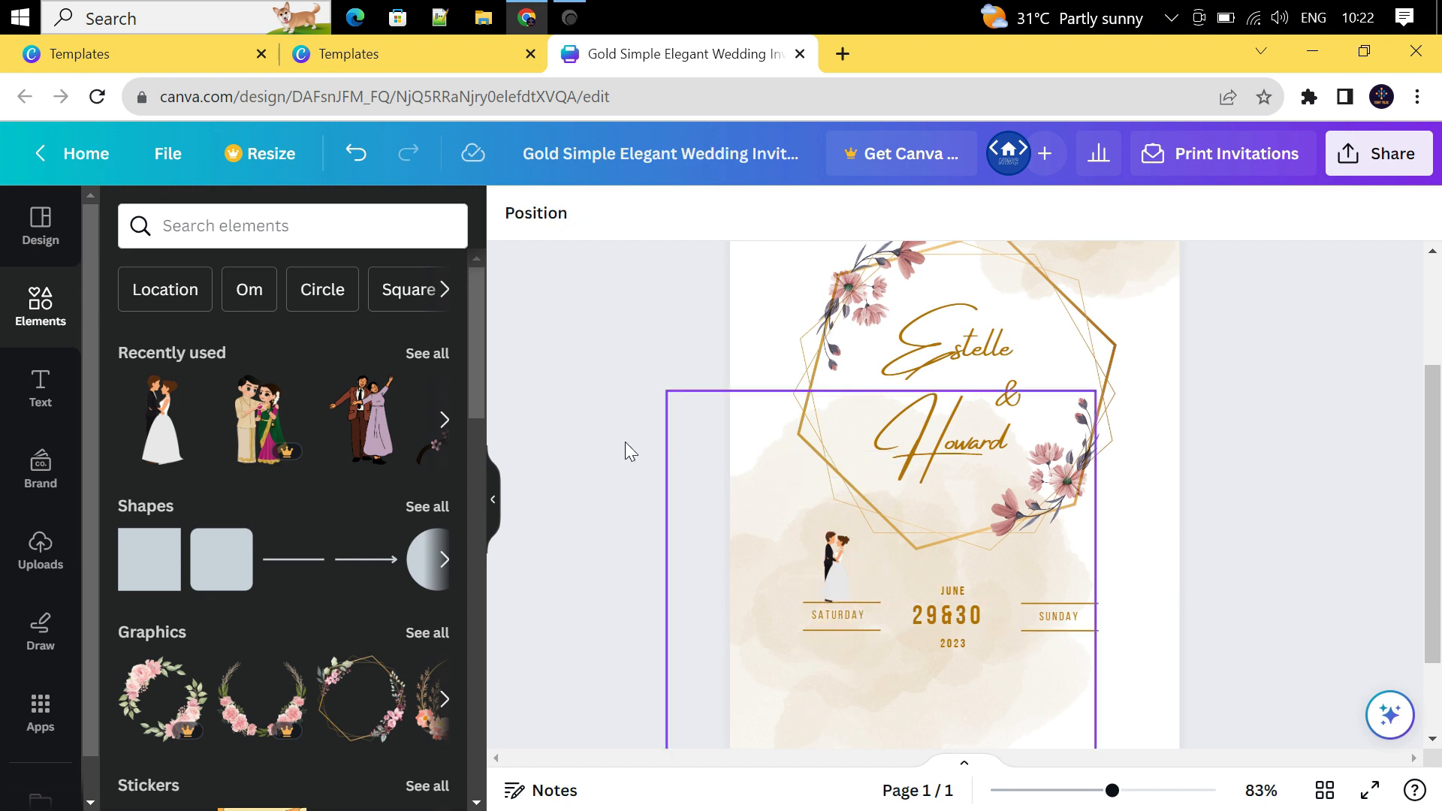
# Insert the recently used illustration of a couple in cream and green traditional dress and shrink it to well under half size.
pyautogui.click(252, 430)
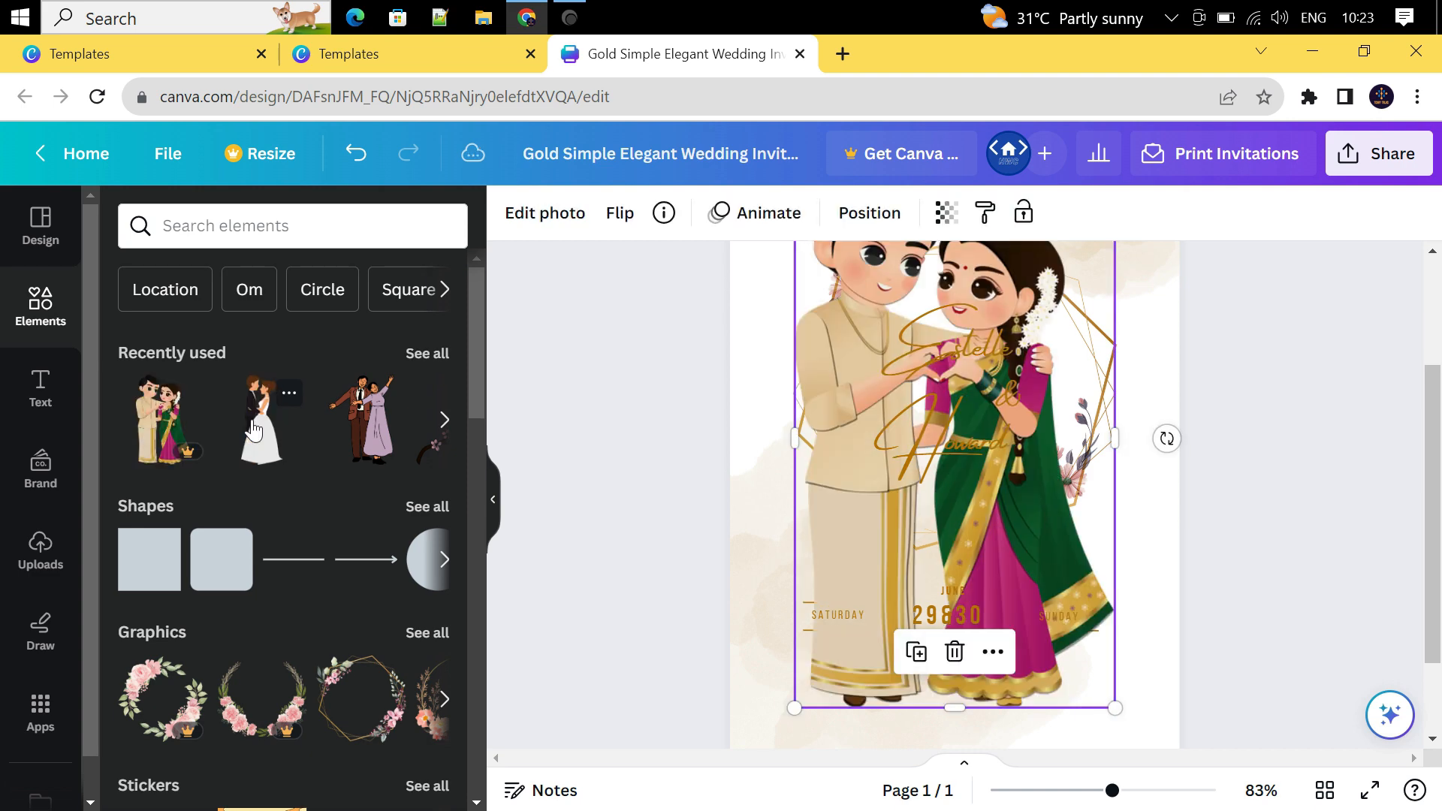
pyautogui.scroll(2, 1288, 629)
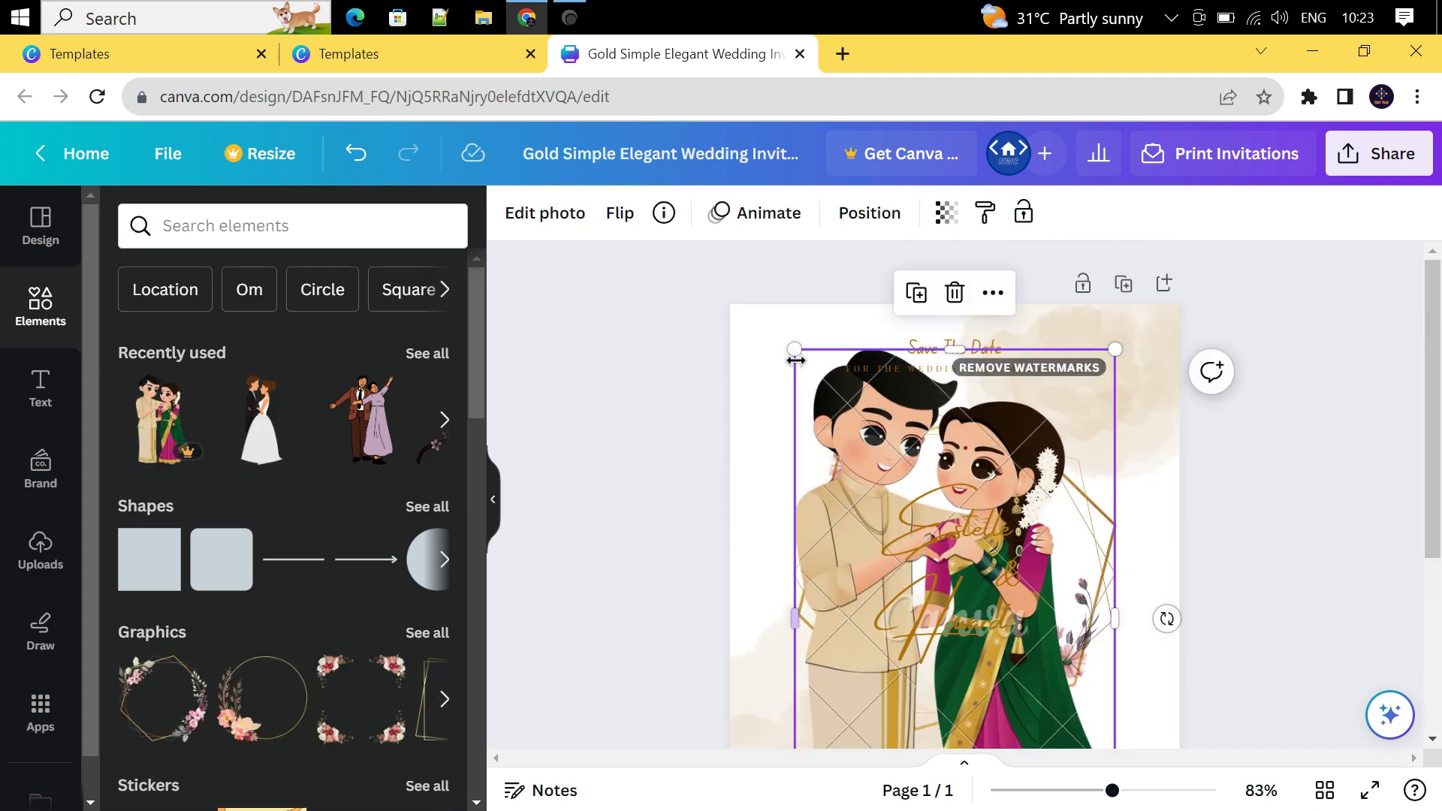
pyautogui.moveTo(794, 349); pyautogui.dragTo(995, 682)
pyautogui.scroll(-4, 1287, 429)
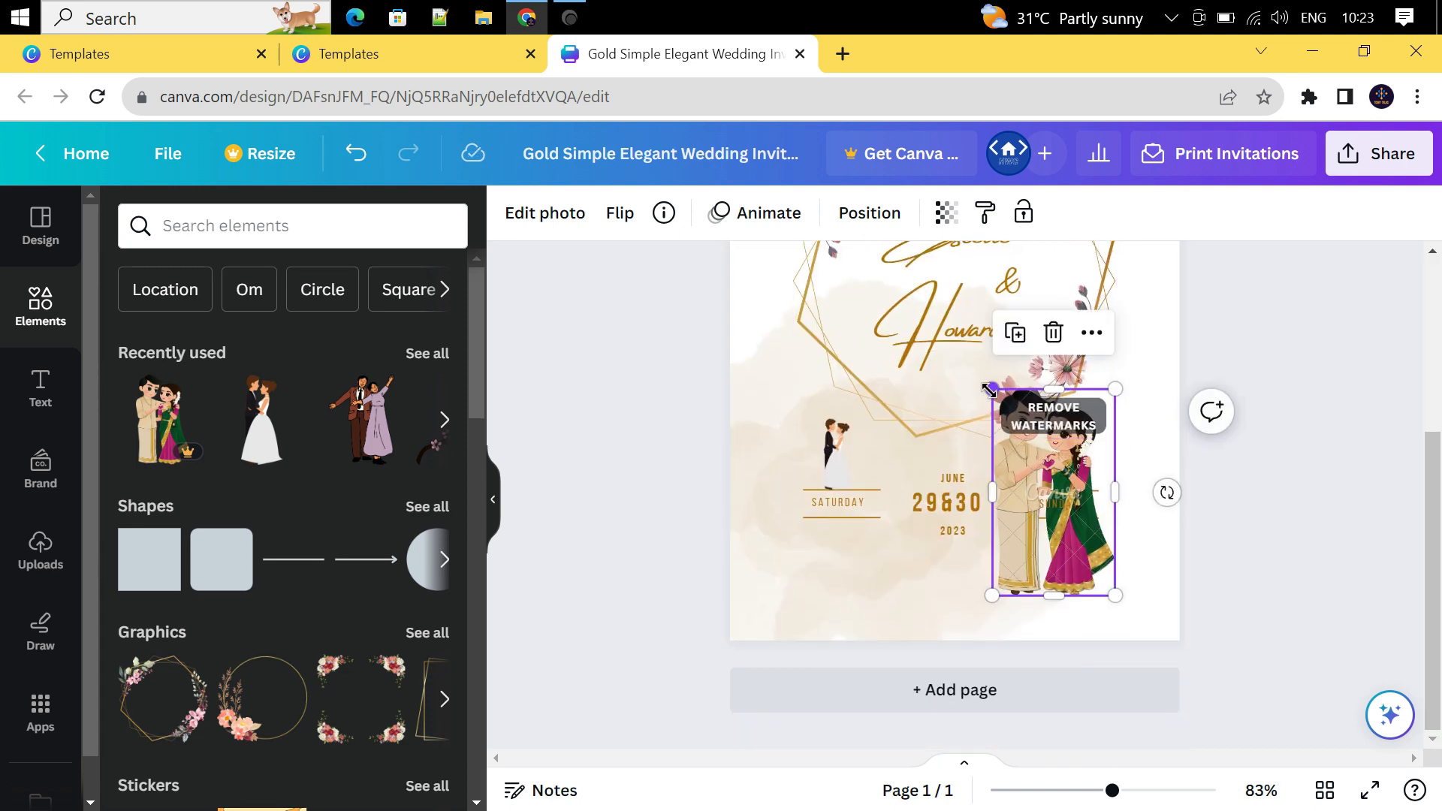
# Shrink the traditional-dress couple further and place it just above the upper gold line over SUNDAY.
pyautogui.moveTo(992, 388); pyautogui.dragTo(1070, 502)
pyautogui.moveTo(1108, 645); pyautogui.dragTo(1081, 541)
pyautogui.moveTo(1033, 398); pyautogui.dragTo(1044, 424)
pyautogui.click(1300, 522)
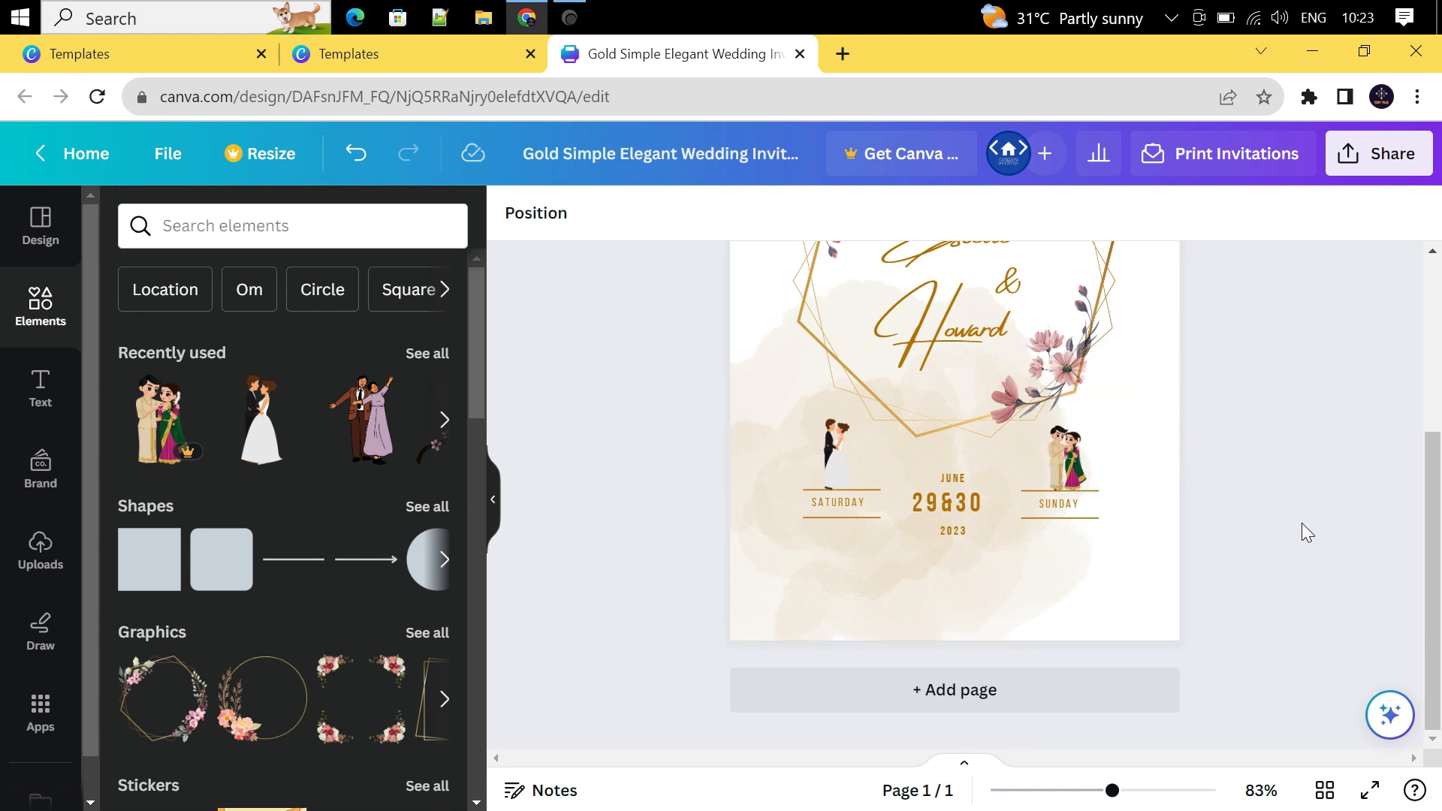
pyautogui.click(1067, 477)
pyautogui.moveTo(1065, 478); pyautogui.dragTo(1066, 470)
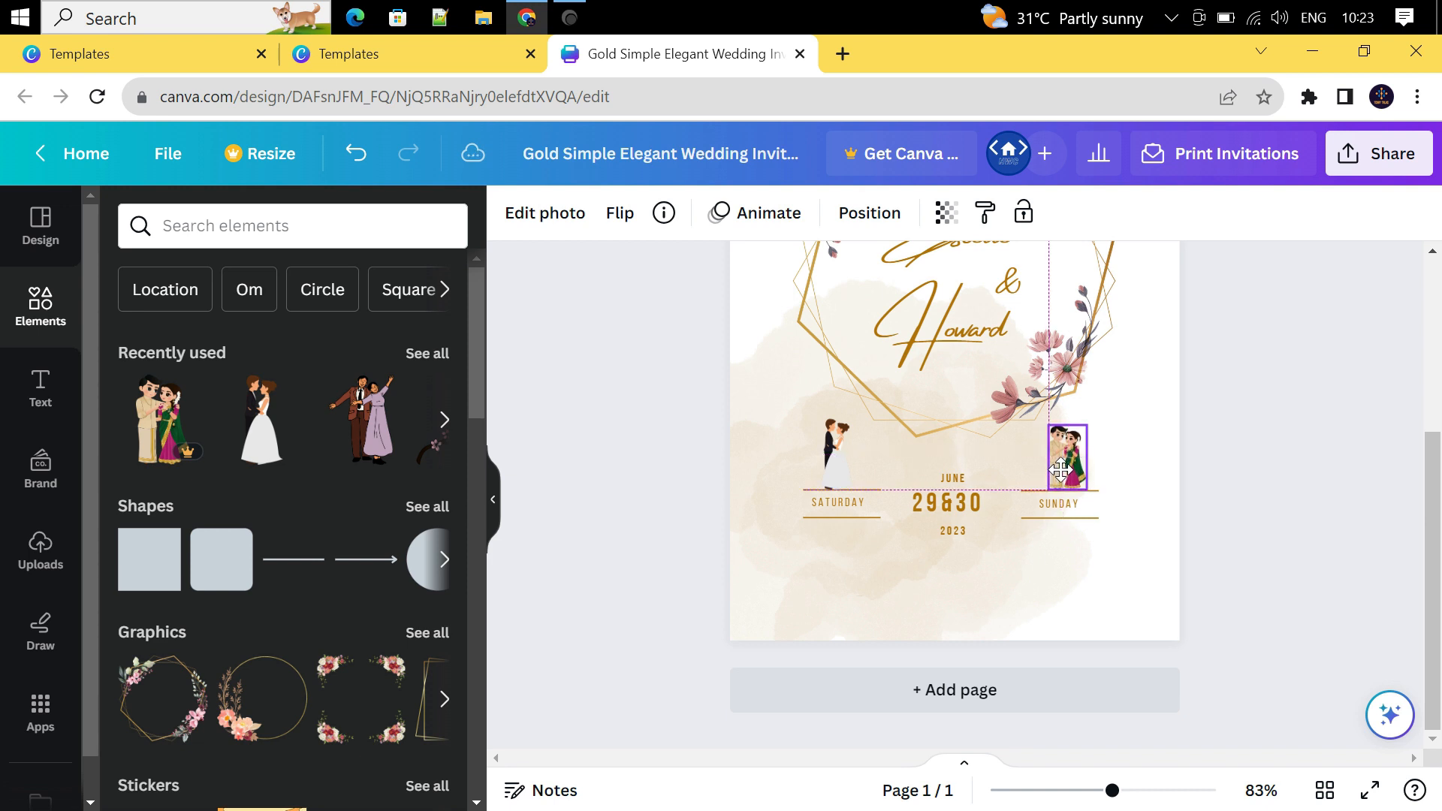
pyautogui.click(1239, 511)
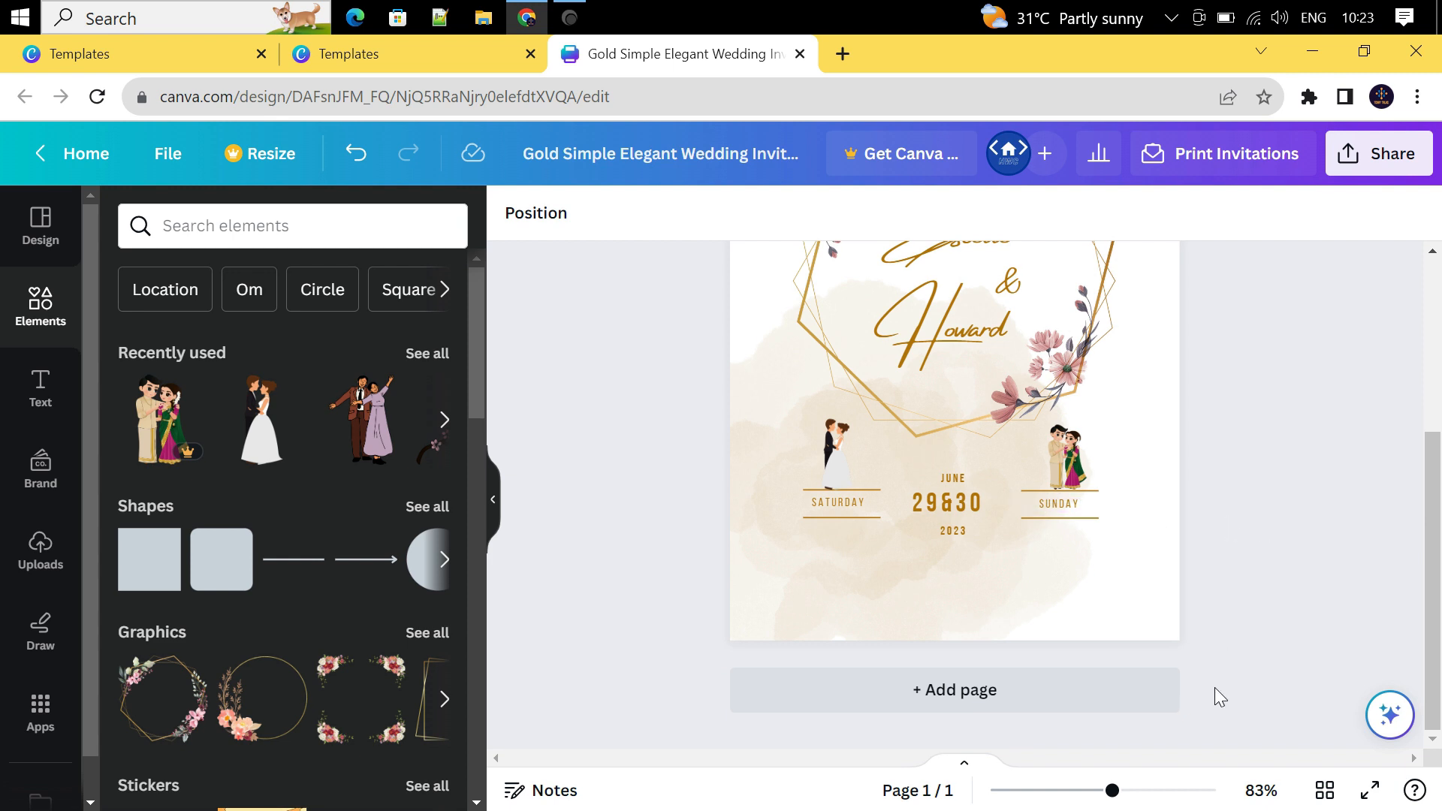
# Duplicate the SATURDAY text and place the copy directly below its lower gold line.
pyautogui.click(849, 508)
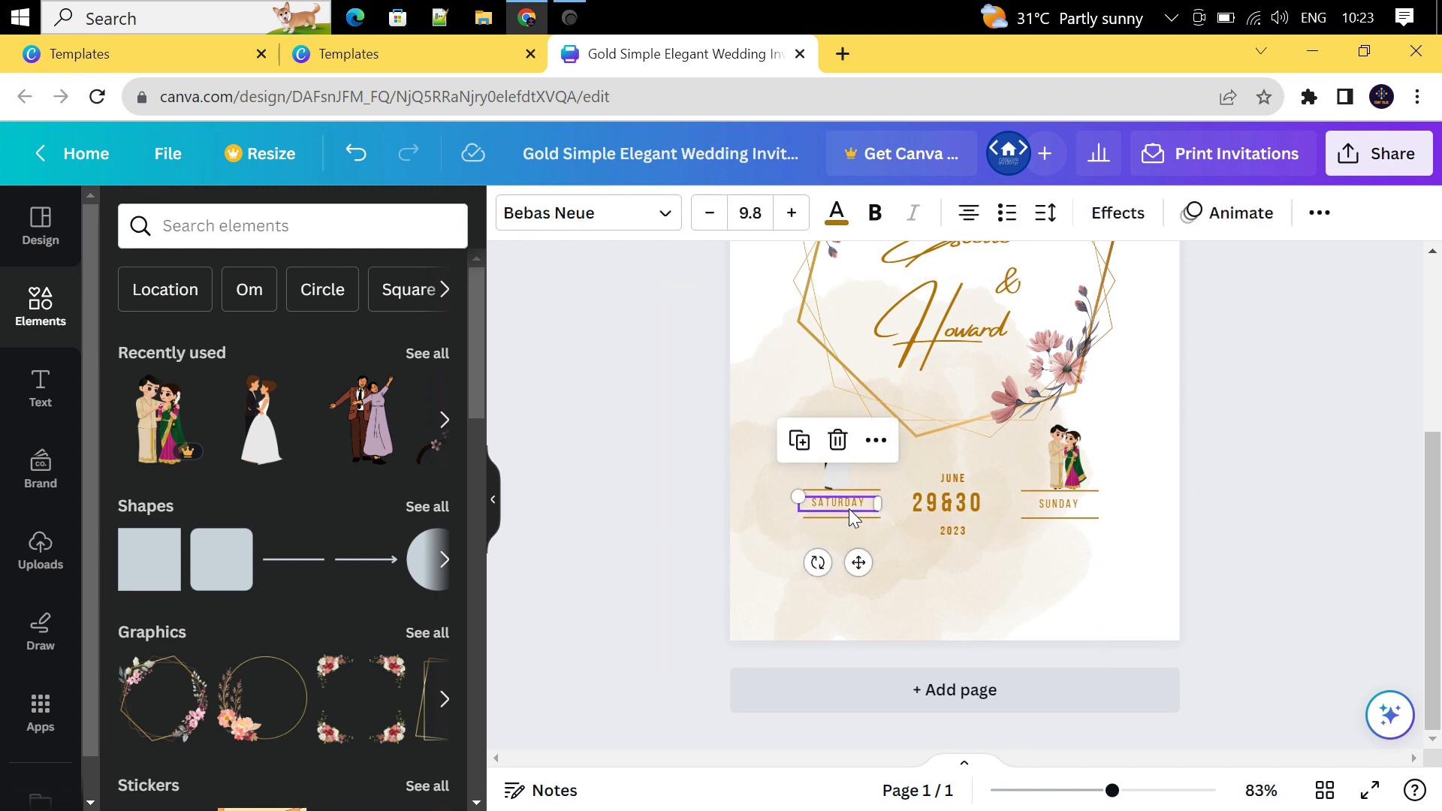
pyautogui.click(930, 562)
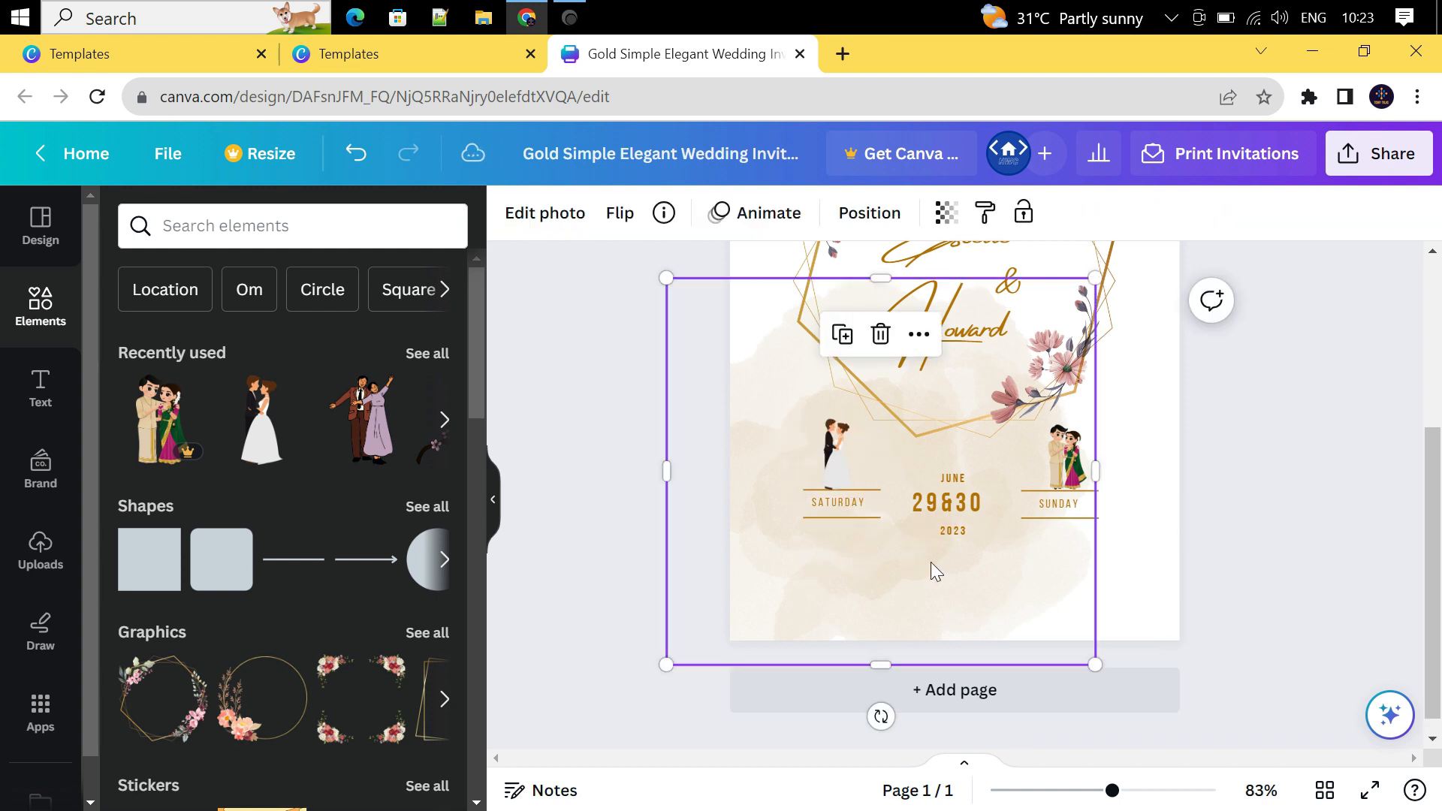
pyautogui.hotkey('ctrl', 'v')
pyautogui.moveTo(870, 576)
pyautogui.mouseDown()
pyautogui.moveTo(873, 602)
pyautogui.moveTo(853, 586)
pyautogui.mouseUp()
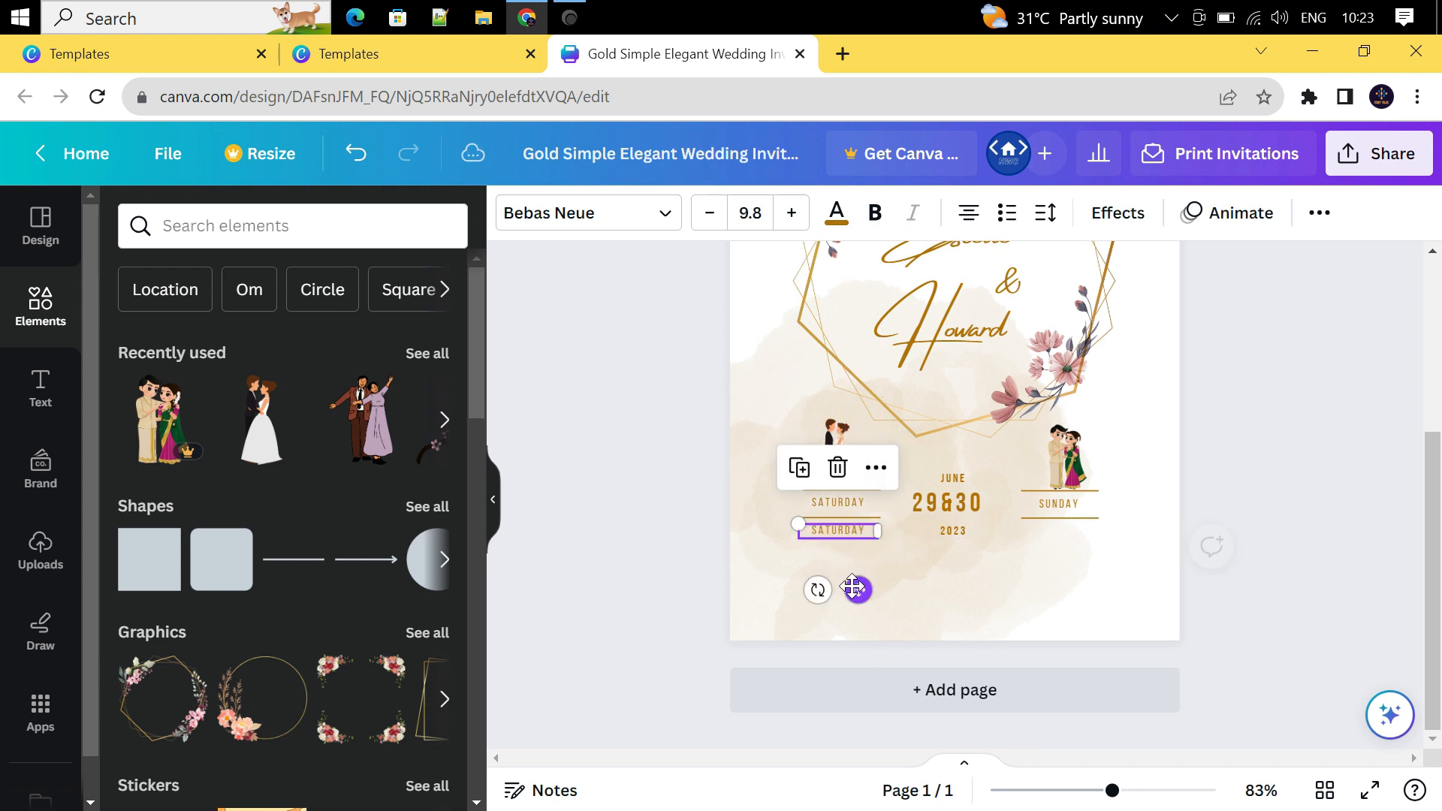
# Replace the copied SATURDAY text with (6.00-10.00PM), widen its box to fit one line and align it under the gold lines.
pyautogui.doubleClick(853, 529)
pyautogui.press('BackSpace')
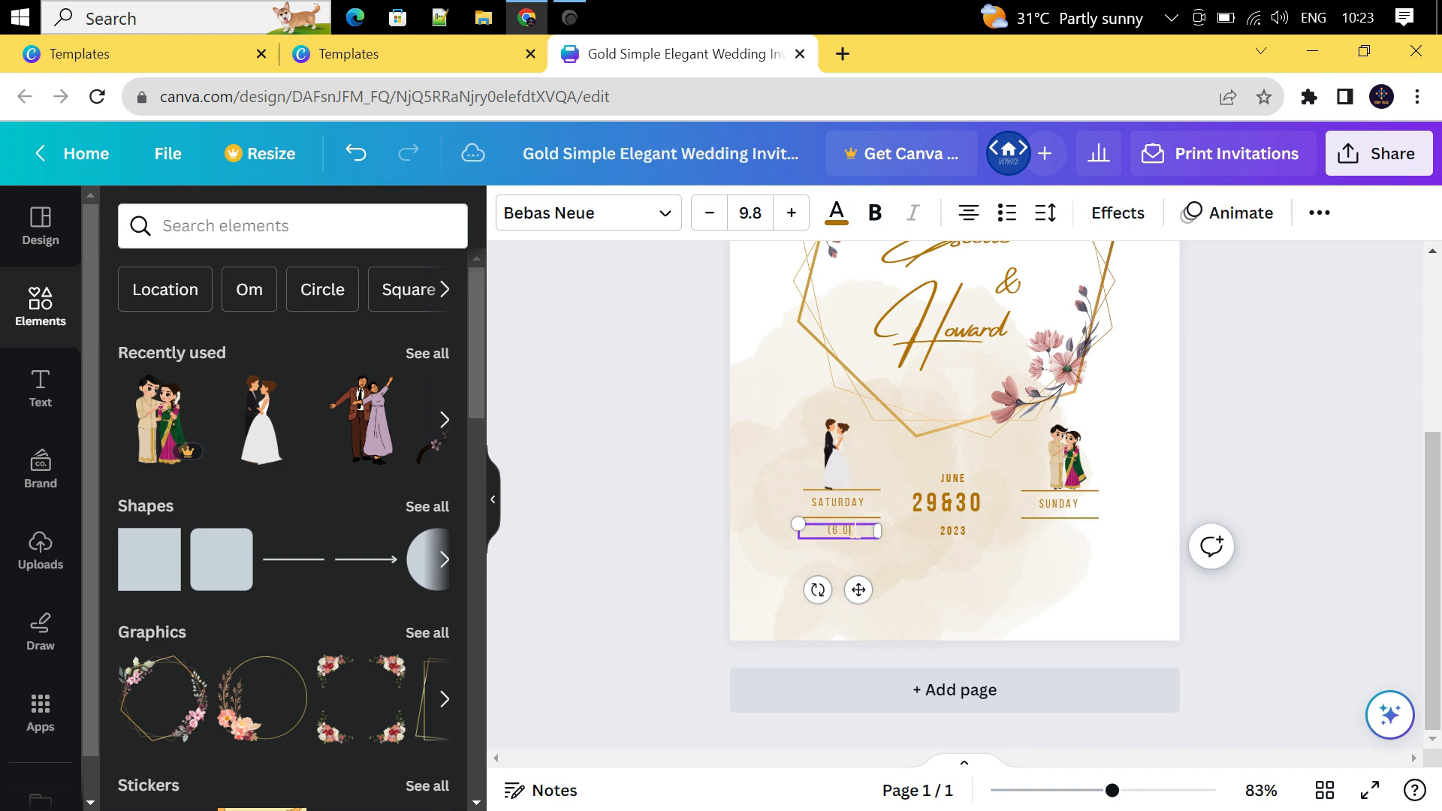
pyautogui.write('(6.00-10.00PM)')
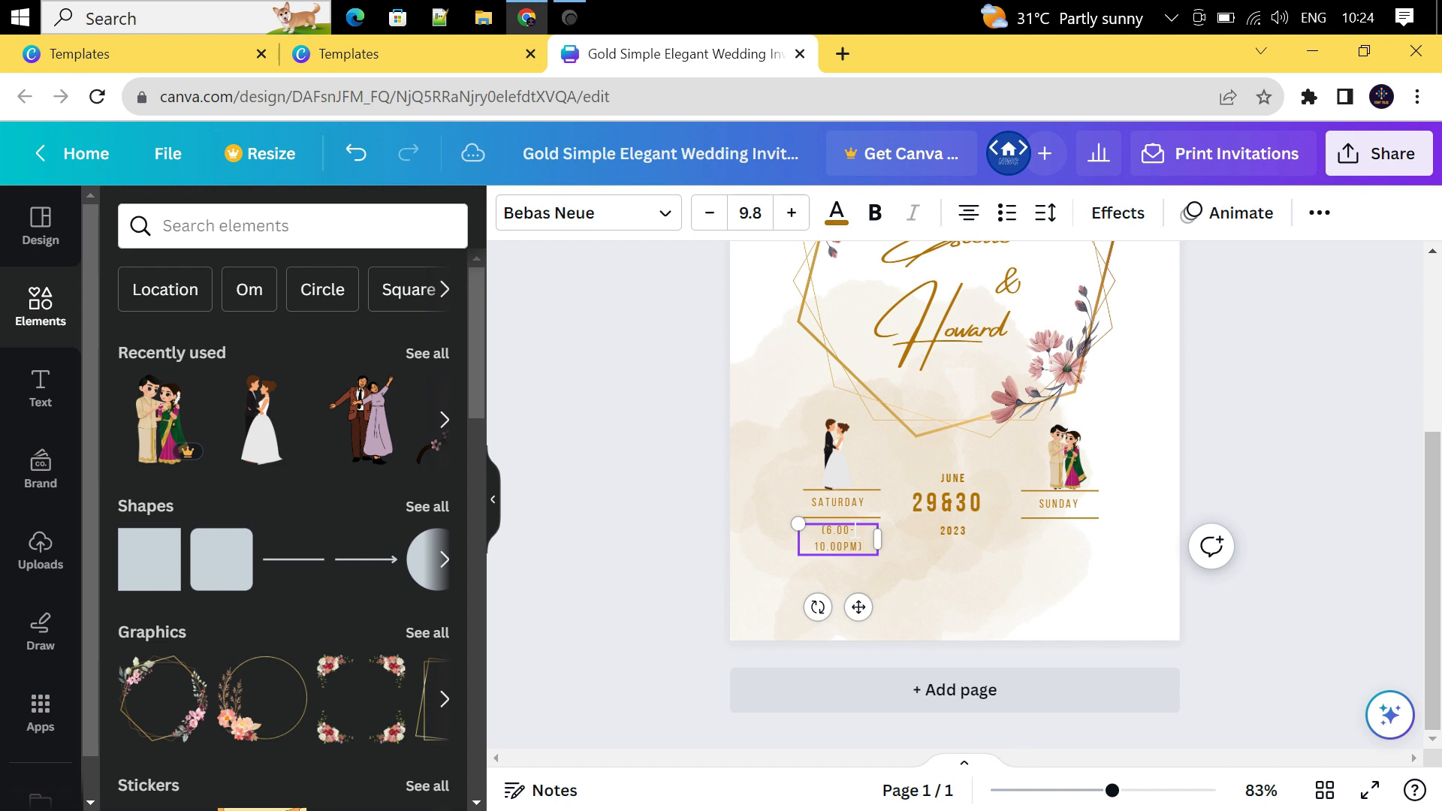
pyautogui.moveTo(798, 539); pyautogui.dragTo(782, 544)
pyautogui.moveTo(849, 583); pyautogui.dragTo(859, 584)
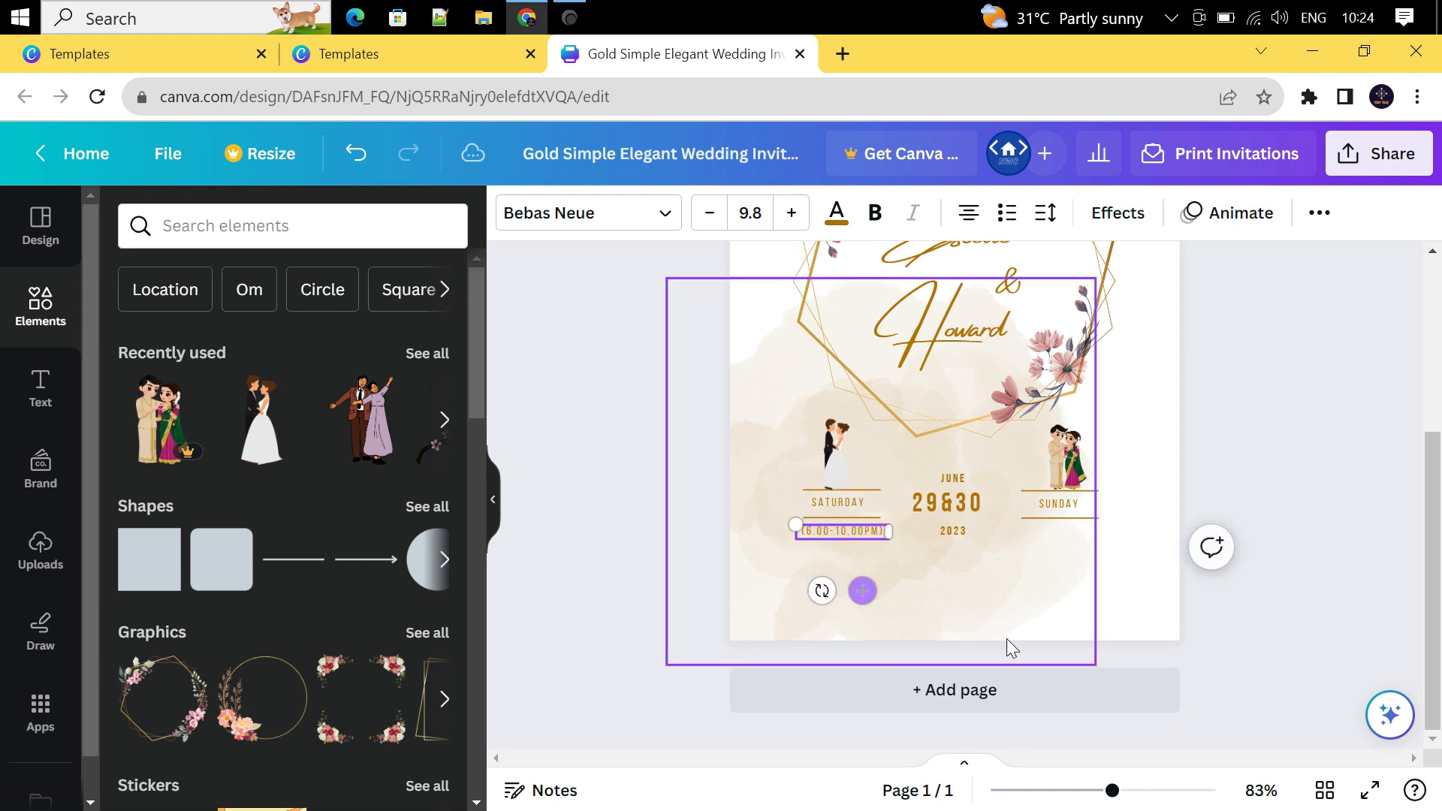
pyautogui.click(1267, 633)
# Duplicate the (6.00-10.00PM) text and place the copy below the lower gold line under SUNDAY.
pyautogui.click(854, 534)
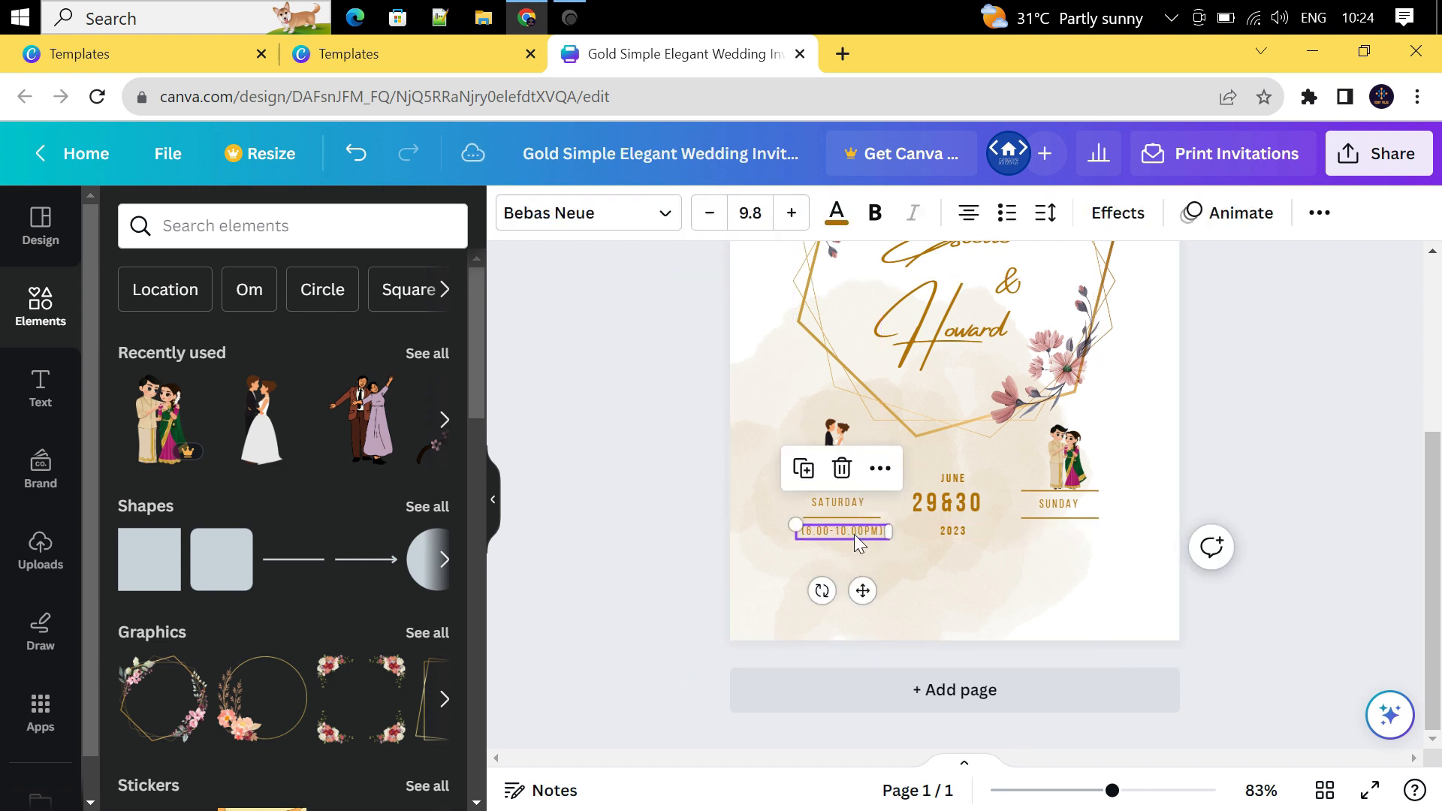
pyautogui.click(1044, 536)
pyautogui.write('(6.00-10.00PM)')
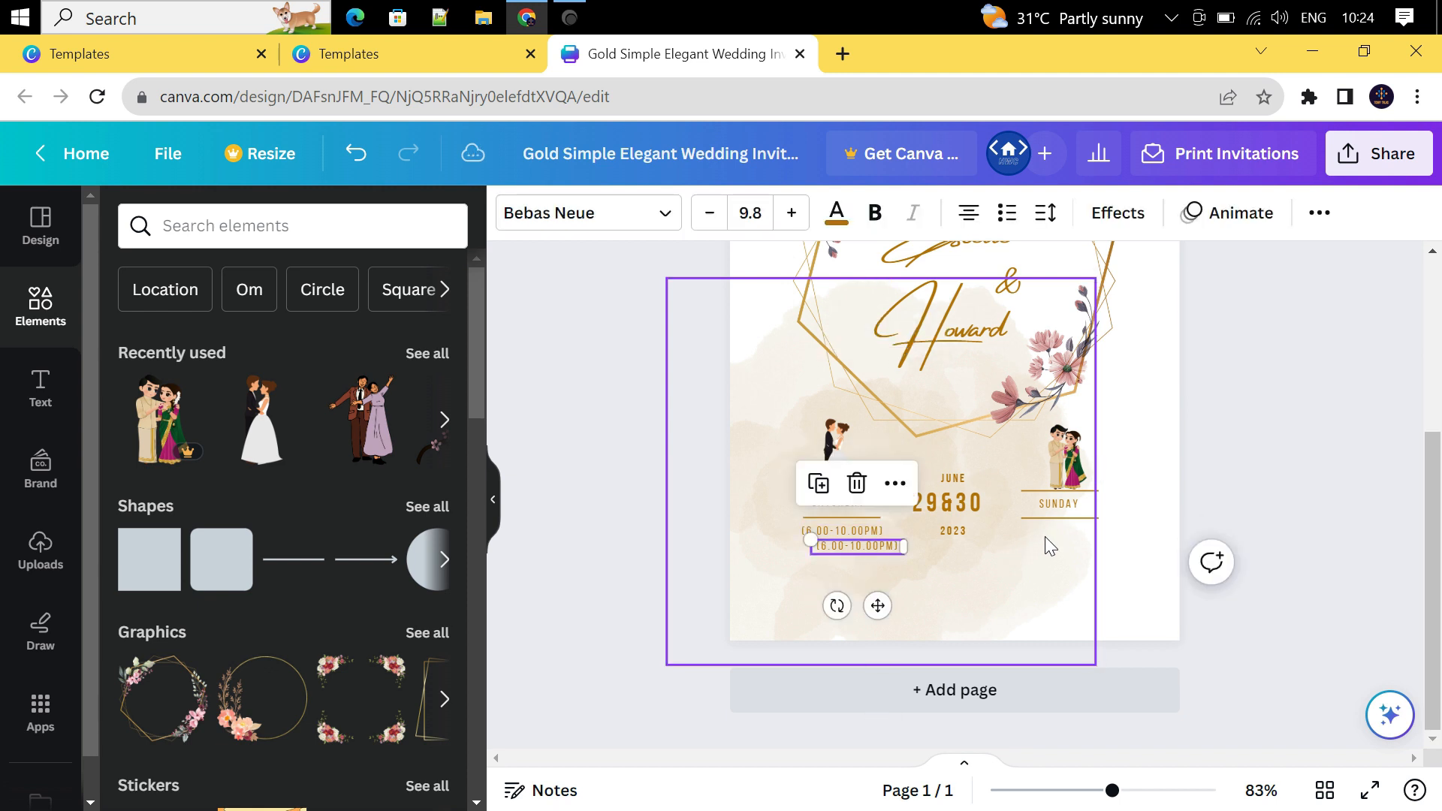
pyautogui.moveTo(869, 604); pyautogui.dragTo(1080, 595)
pyautogui.moveTo(1079, 595); pyautogui.dragTo(1079, 591)
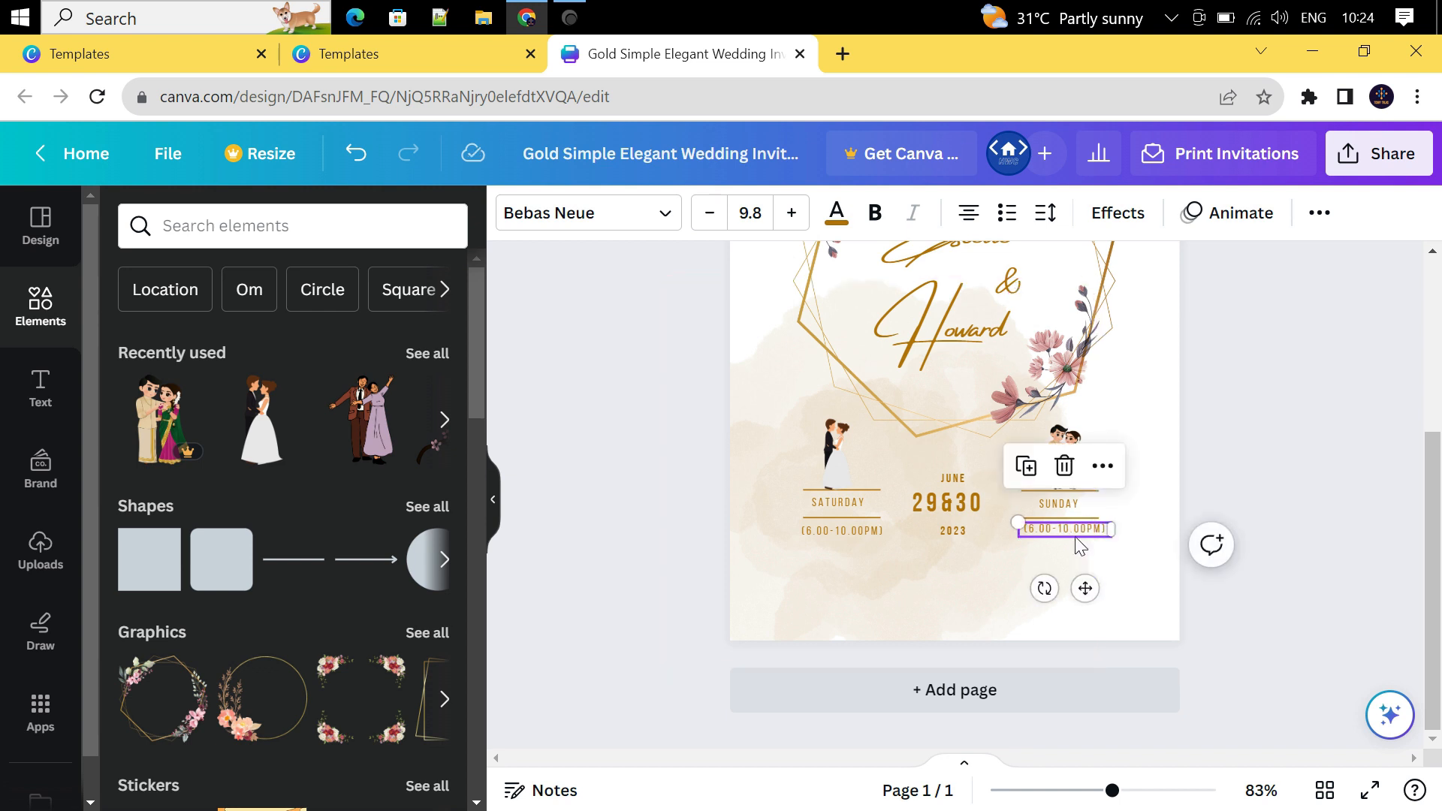
pyautogui.click(1277, 624)
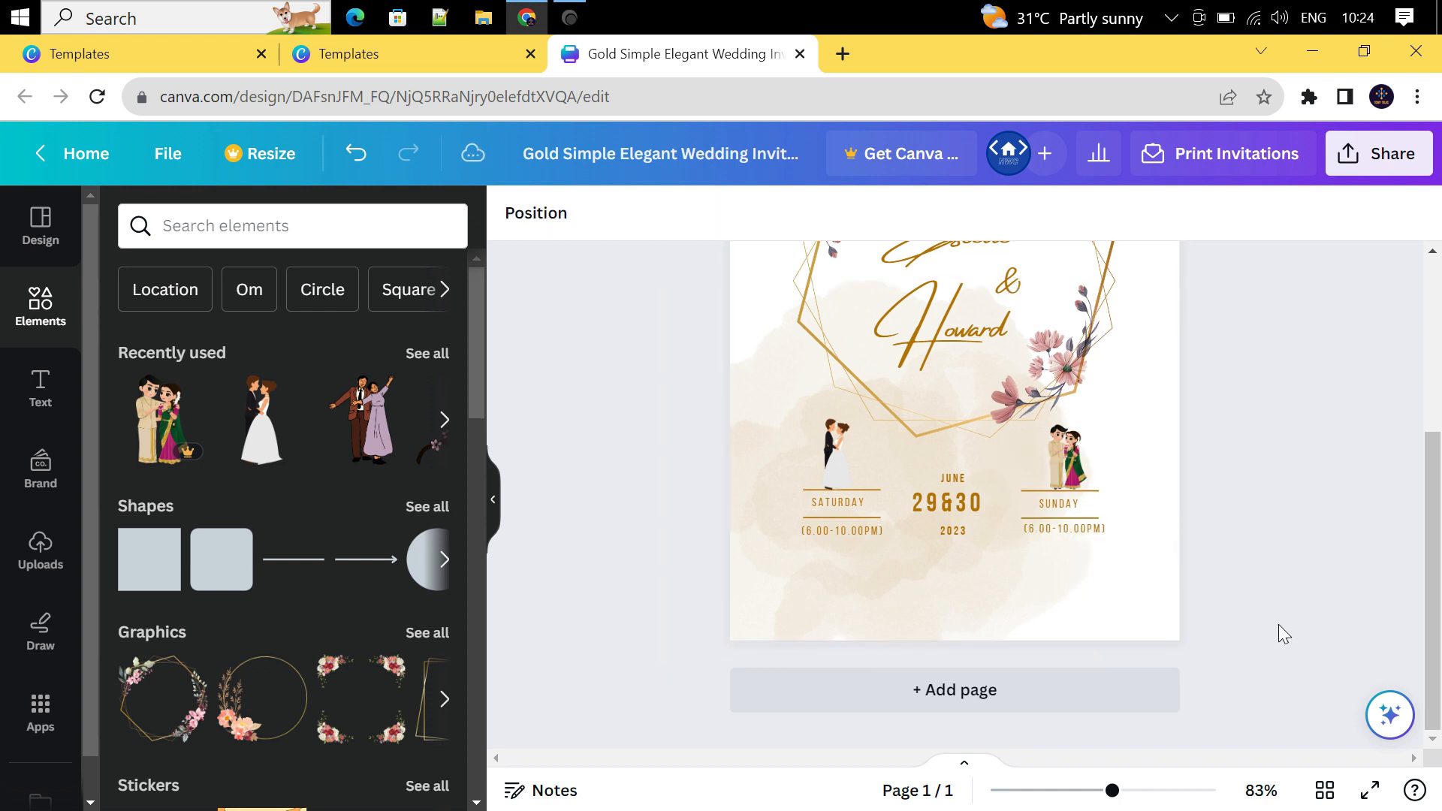
# Change the time text under SUNDAY to (6.00-7.00AM).
pyautogui.doubleClick(1080, 535)
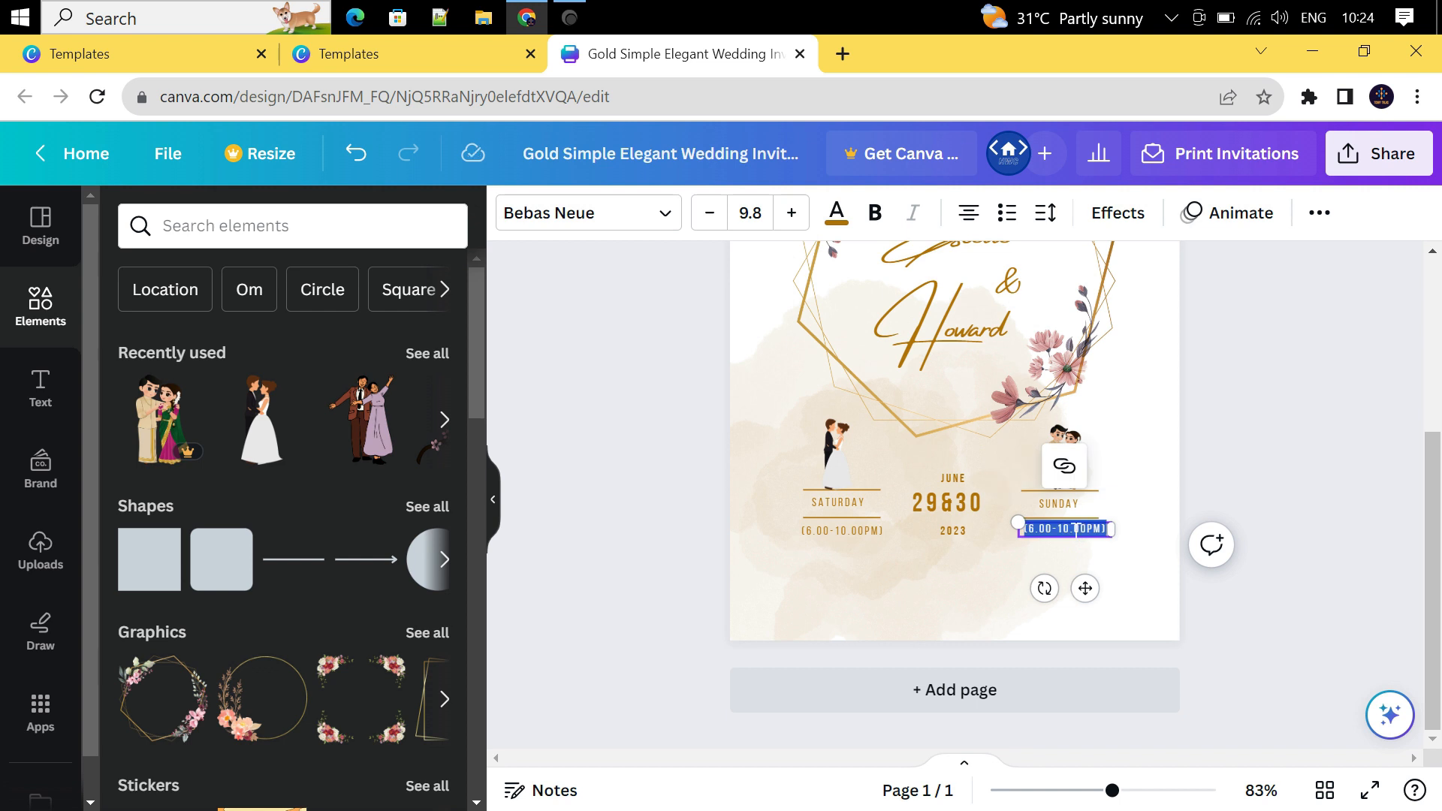
pyautogui.click(1075, 529)
pyautogui.press('BackSpace')
pyautogui.press('BackSpace')
pyautogui.write('7')
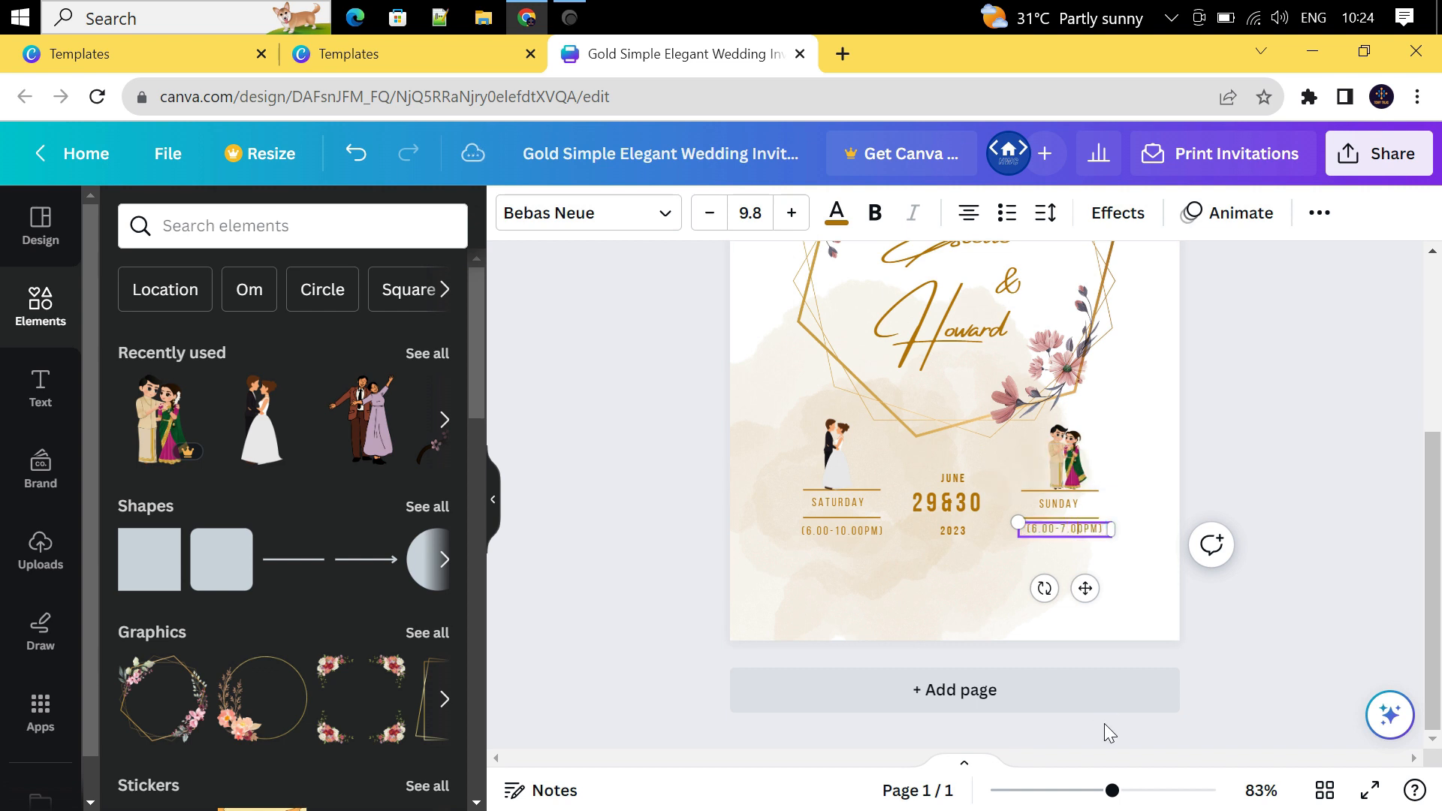
pyautogui.press('BackSpace')
pyautogui.write('A')
pyautogui.click(1273, 625)
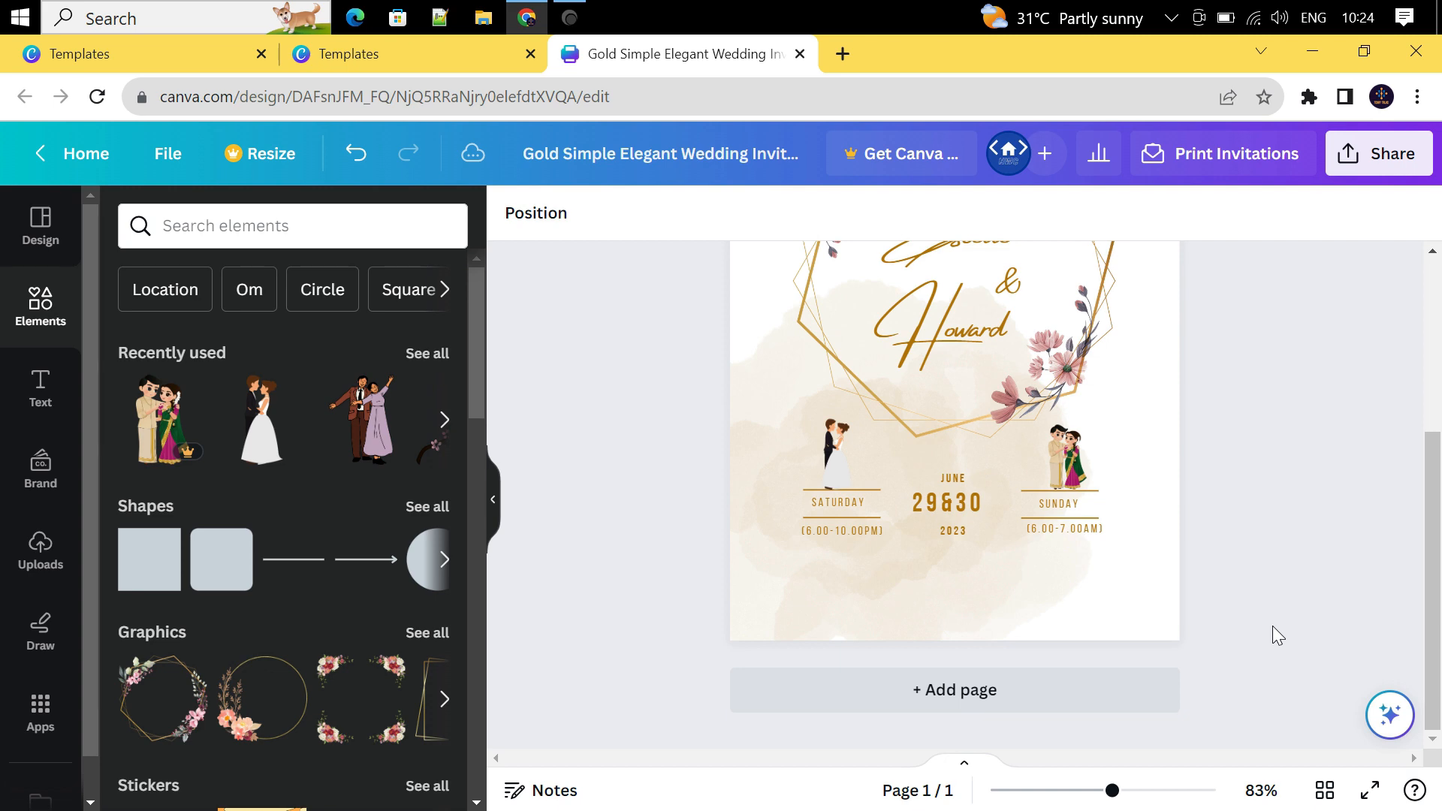
pyautogui.scroll(4, 1286, 551)
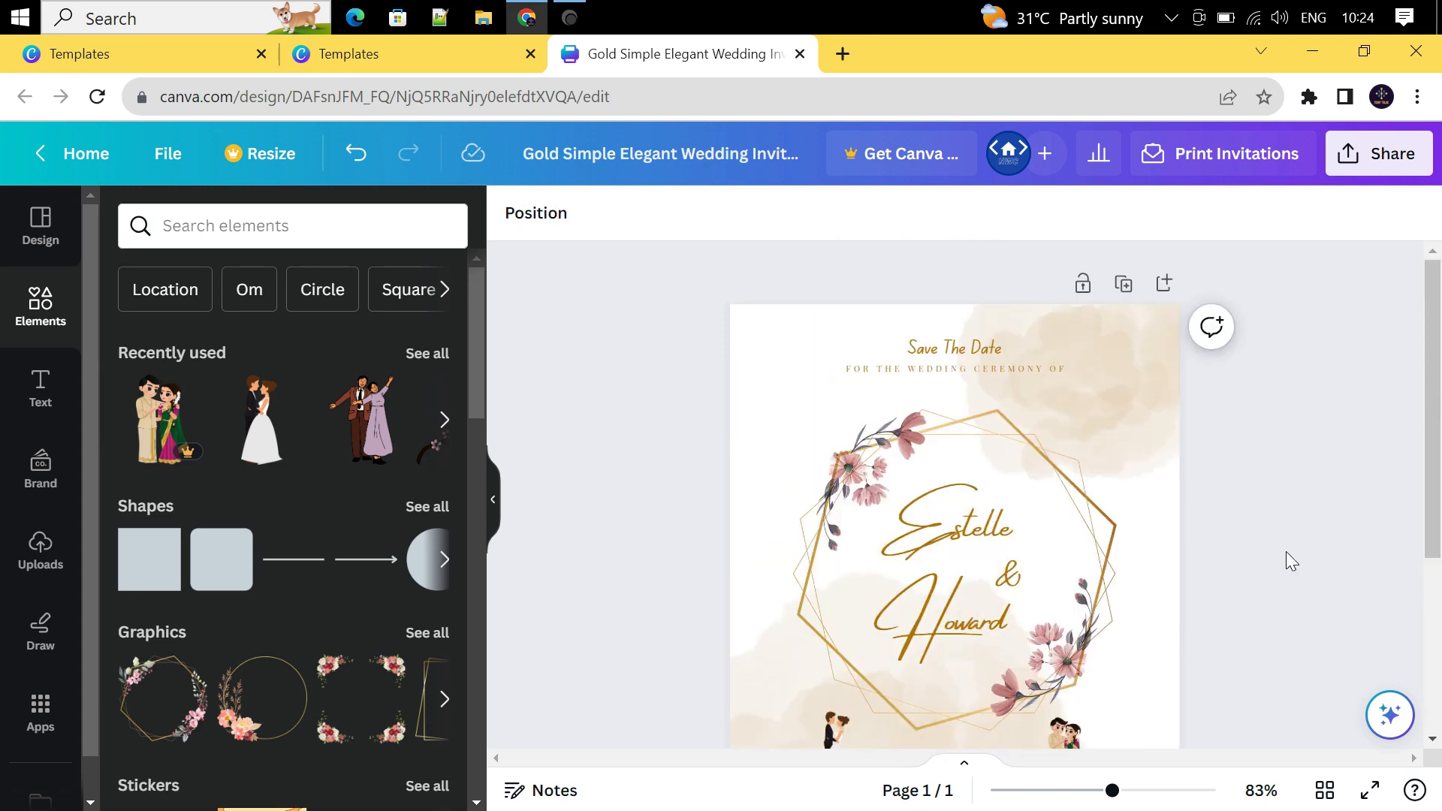
pyautogui.scroll(-3, 1286, 551)
pyautogui.scroll(-1, 1286, 562)
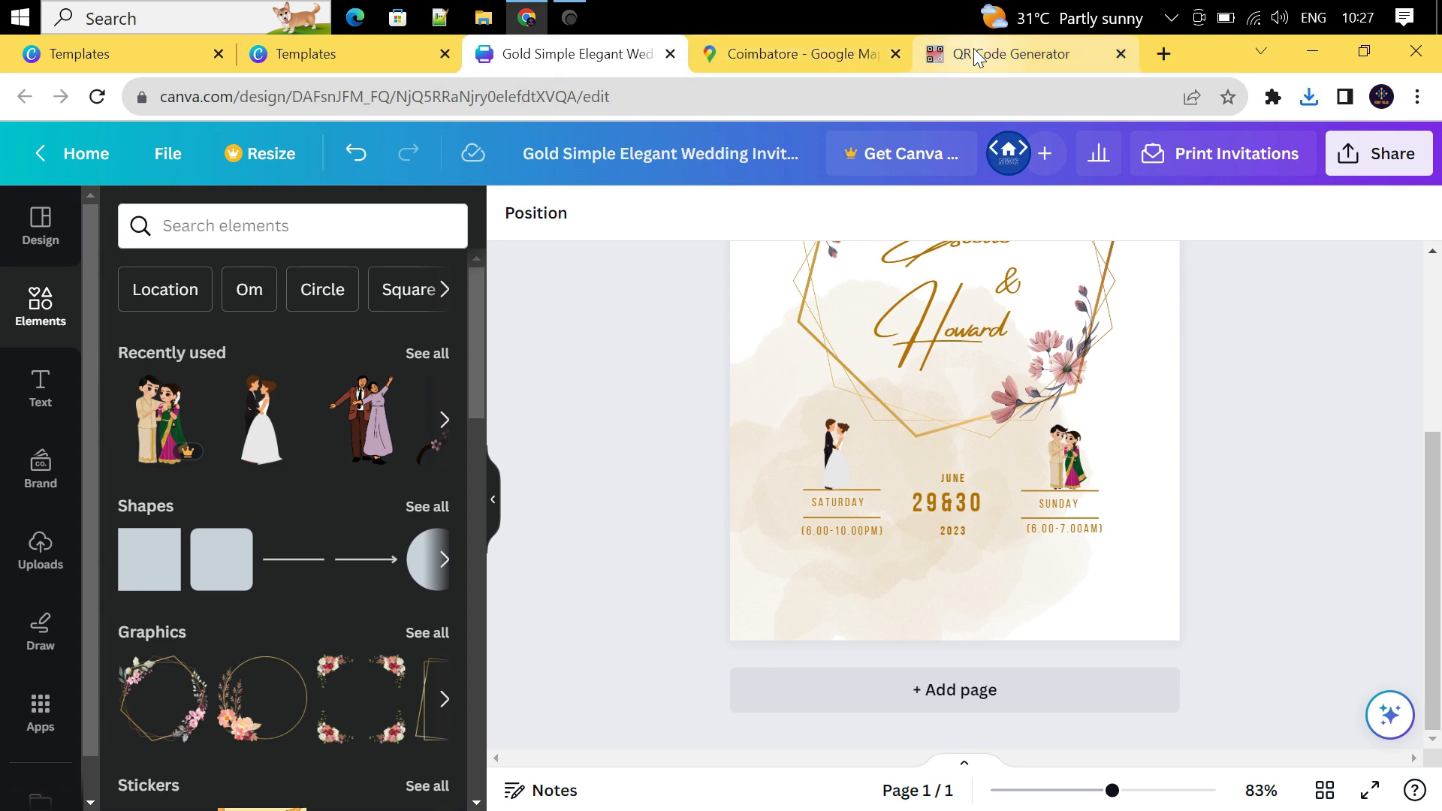
# Switch to Google Maps, open the recent place Coimbatore, Tamil Nadu and copy its share link.
pyautogui.click(760, 54)
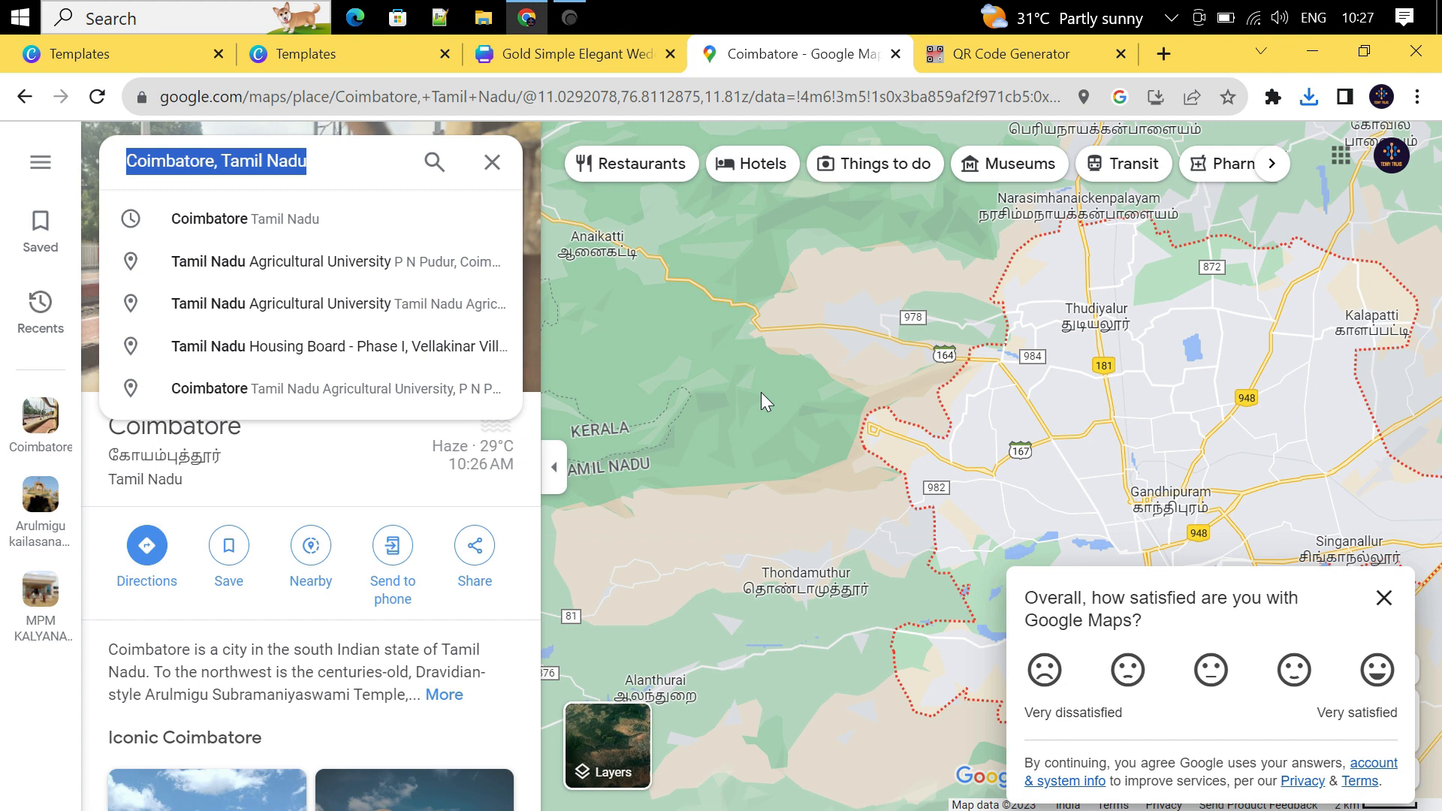
pyautogui.click(491, 162)
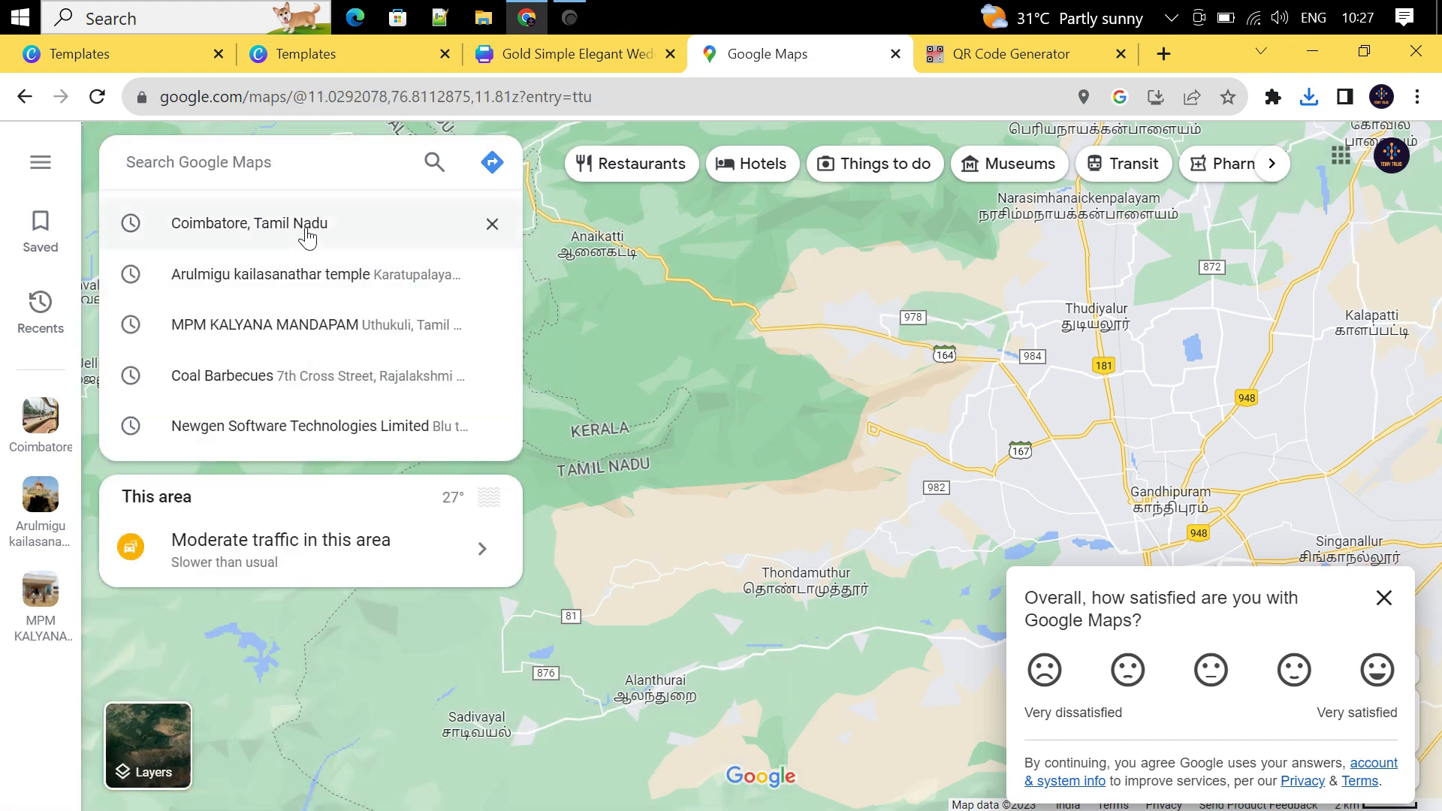
pyautogui.click(240, 242)
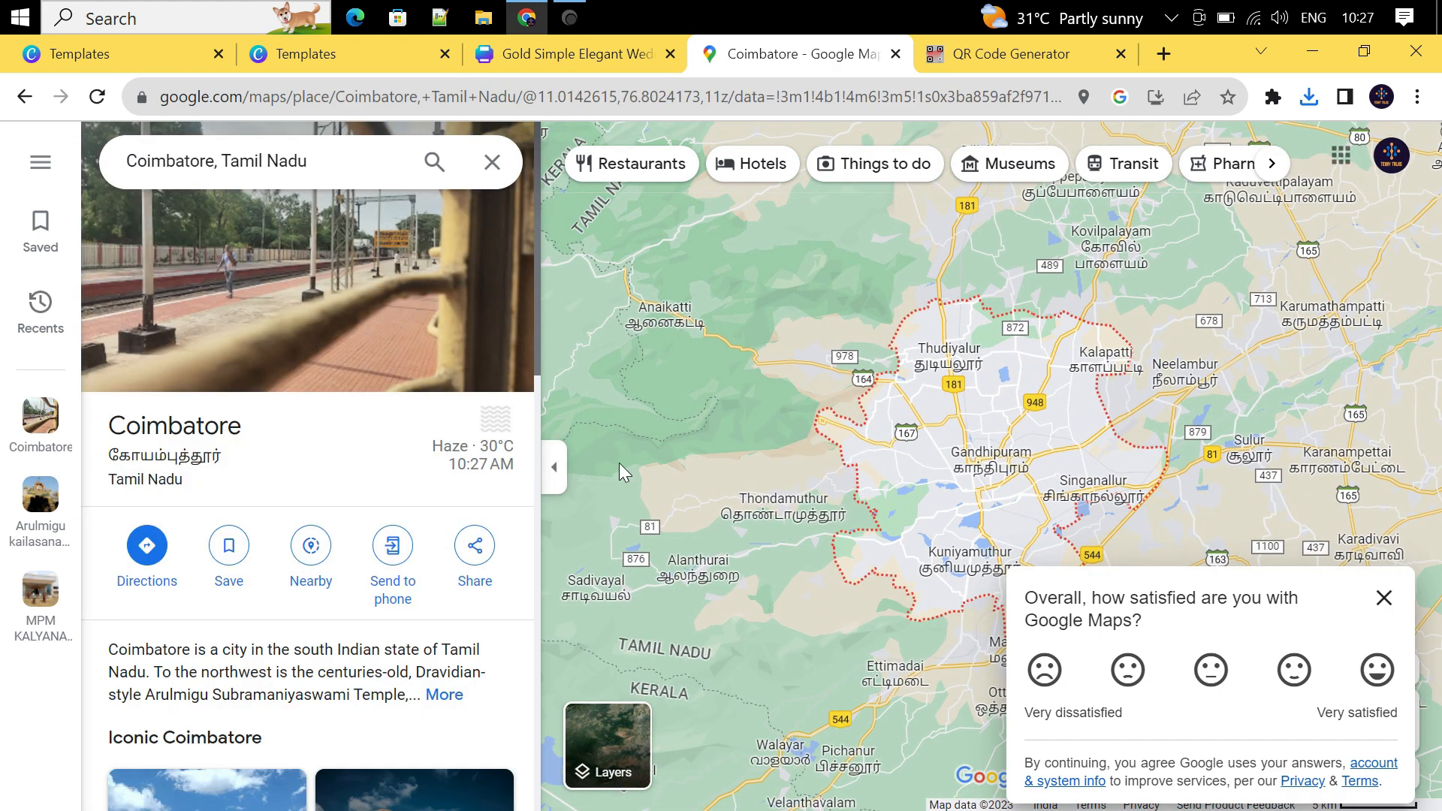
pyautogui.click(461, 553)
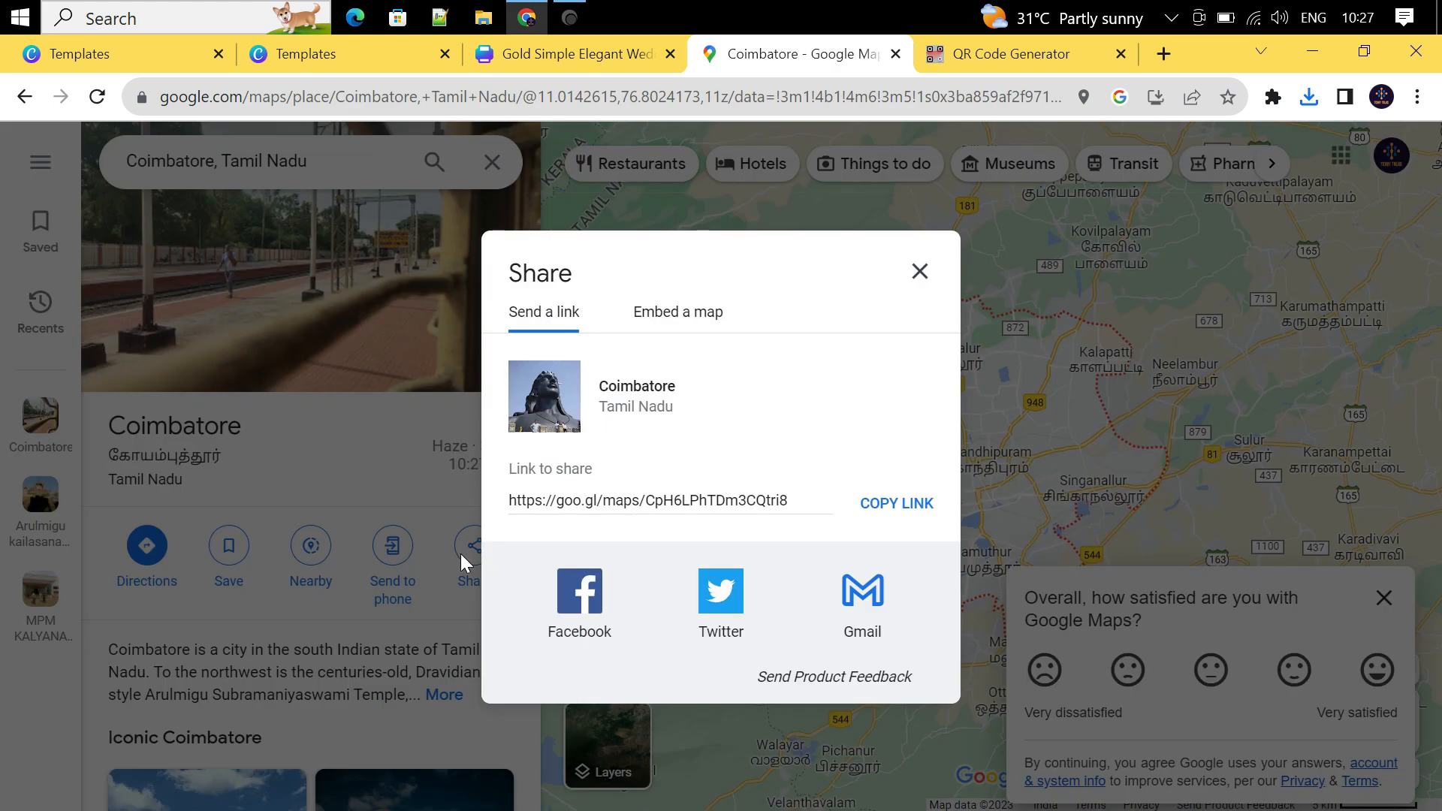
pyautogui.click(909, 515)
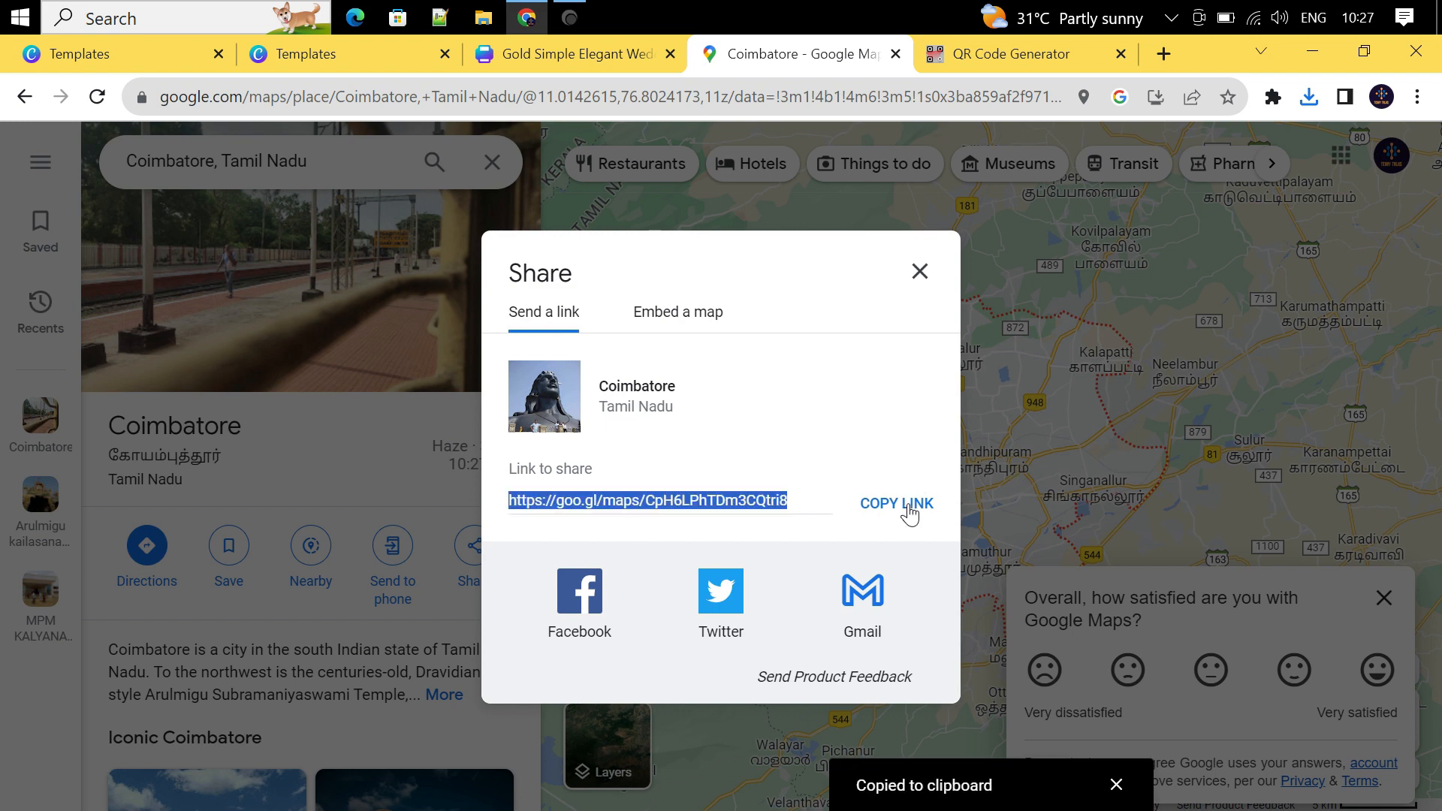
# Switch to QR Code Generator and review the Google Maps link used as the static QR code's URL.
pyautogui.click(977, 53)
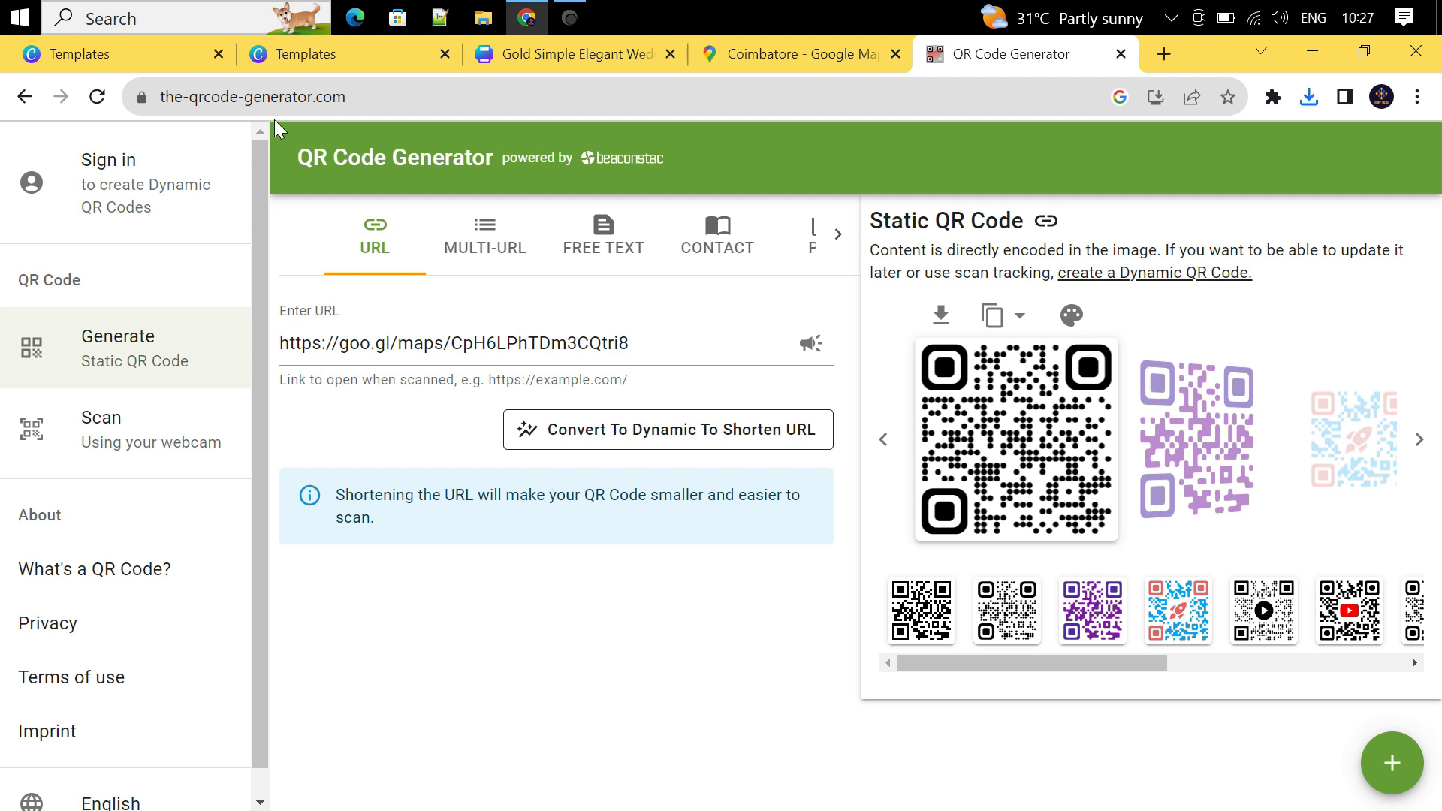
pyautogui.click(419, 98)
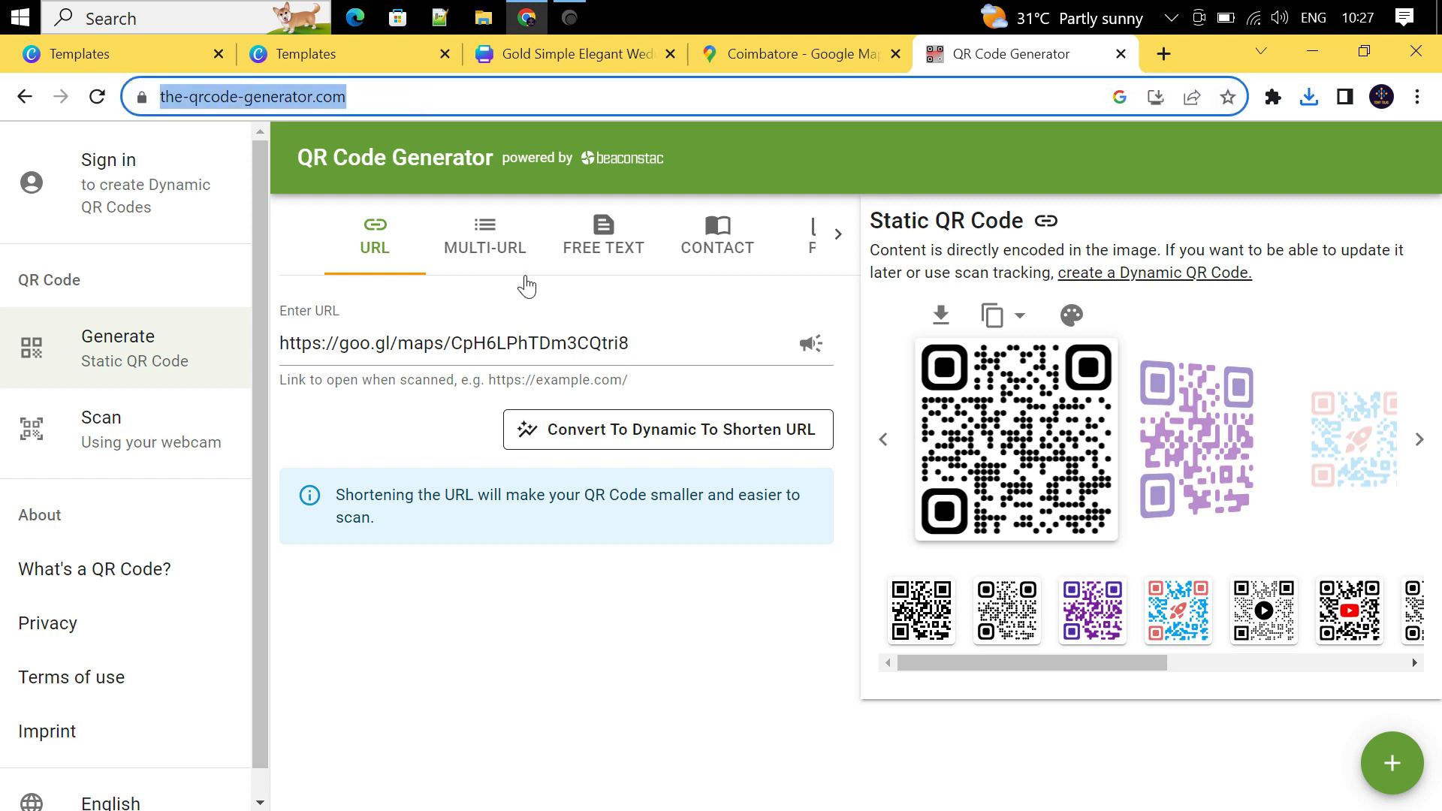
pyautogui.moveTo(630, 343); pyautogui.dragTo(279, 343)
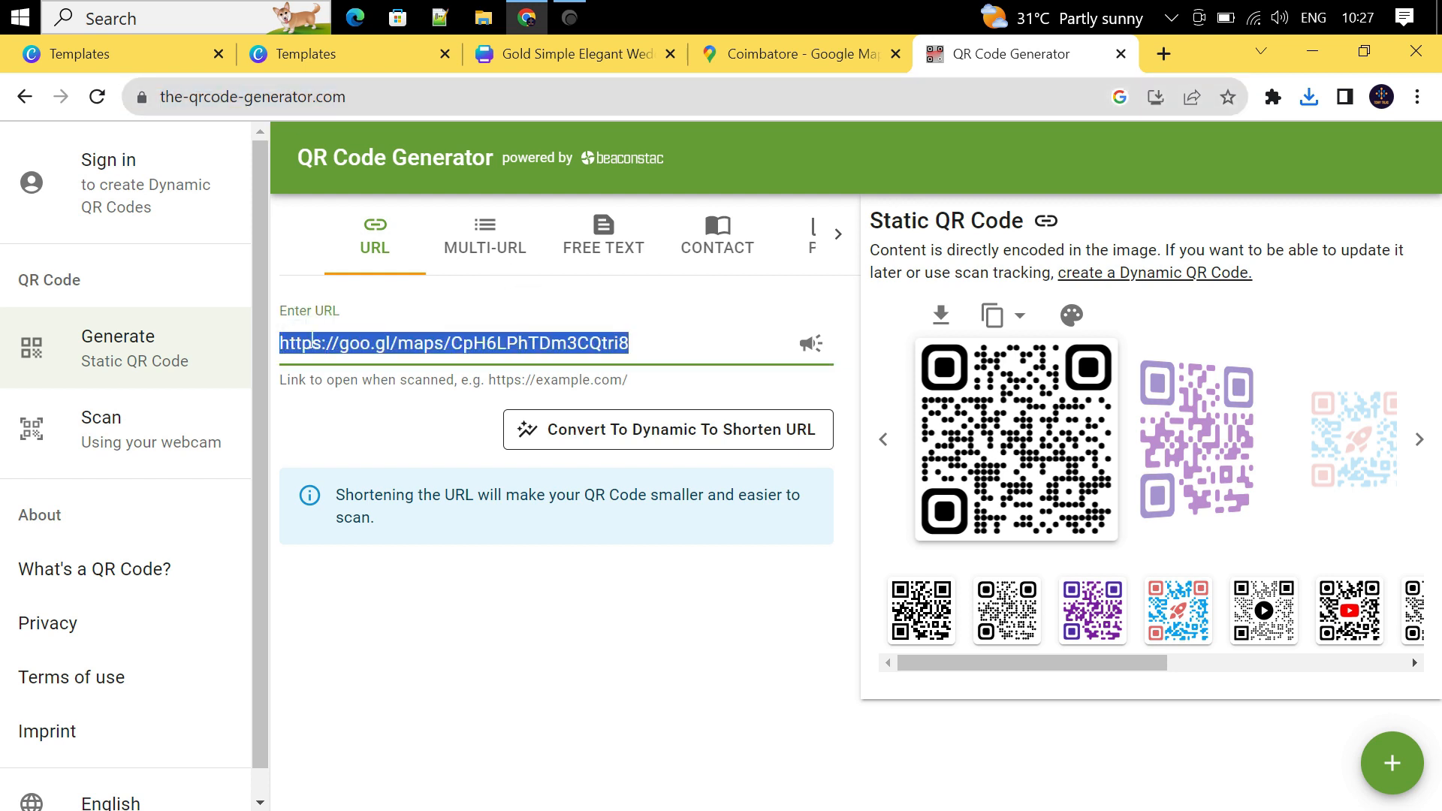
pyautogui.click(630, 343)
pyautogui.click(623, 599)
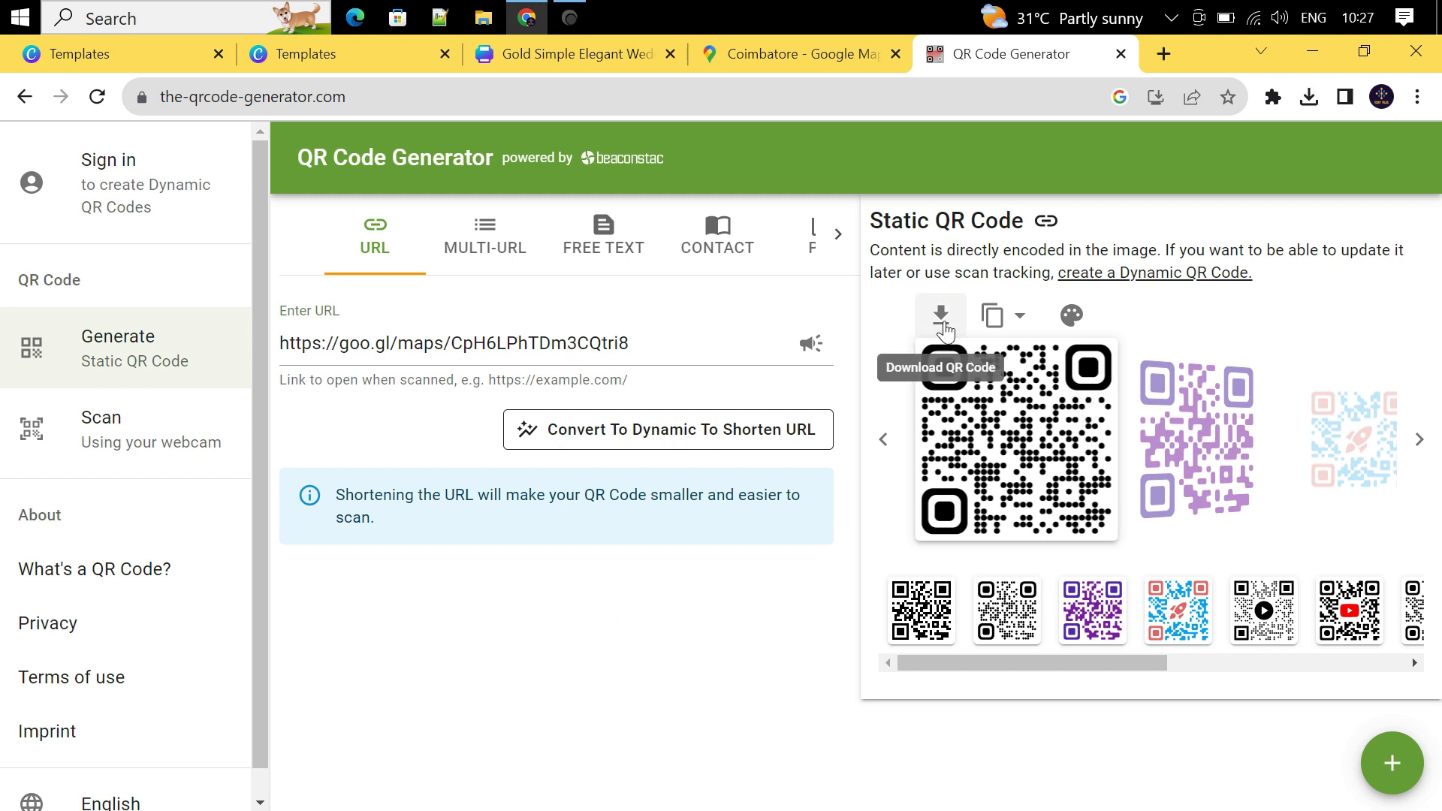
# Switch back to the Canva invitation, insert the uploaded black QR code beside the blue one and shrink it to about a third.
pyautogui.click(550, 65)
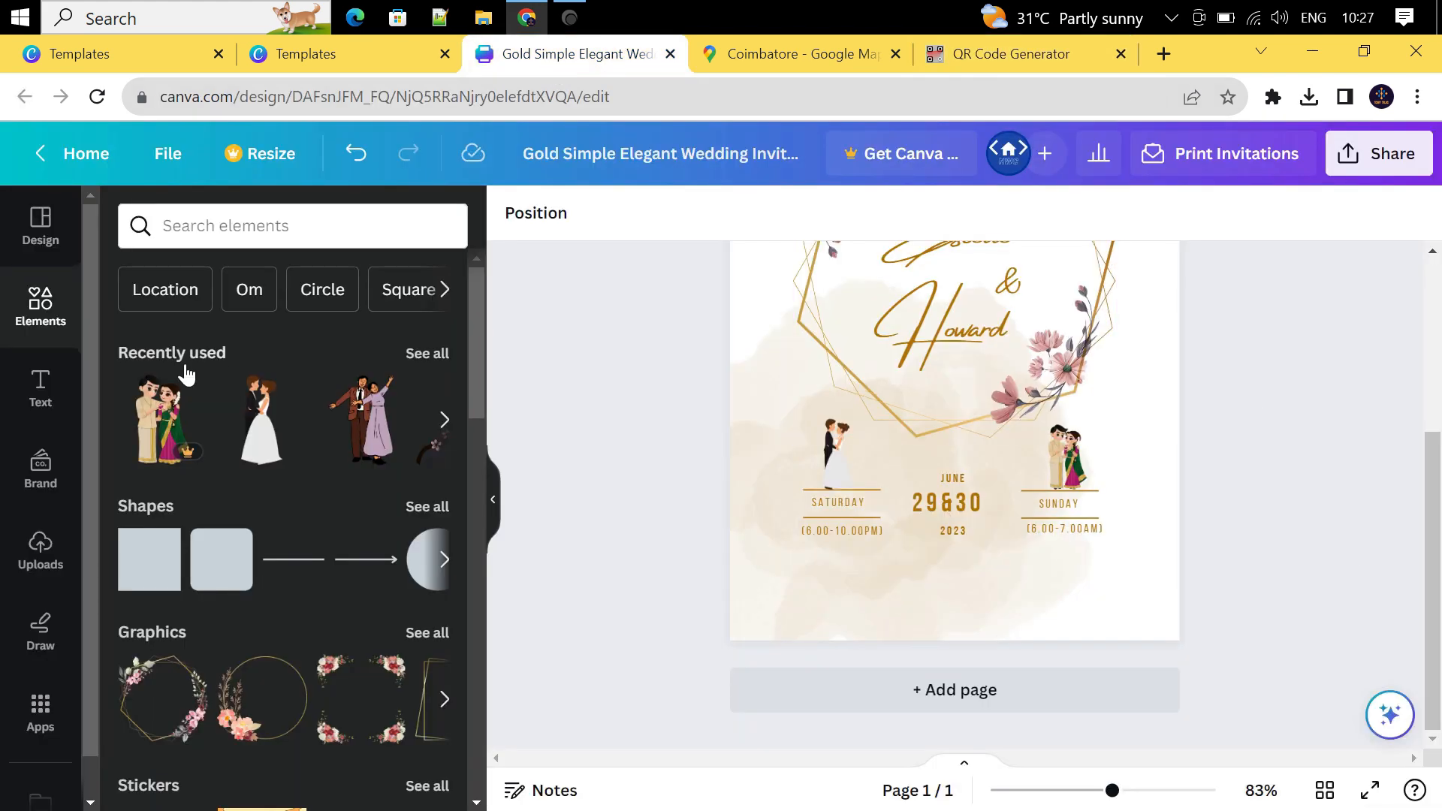
pyautogui.click(40, 556)
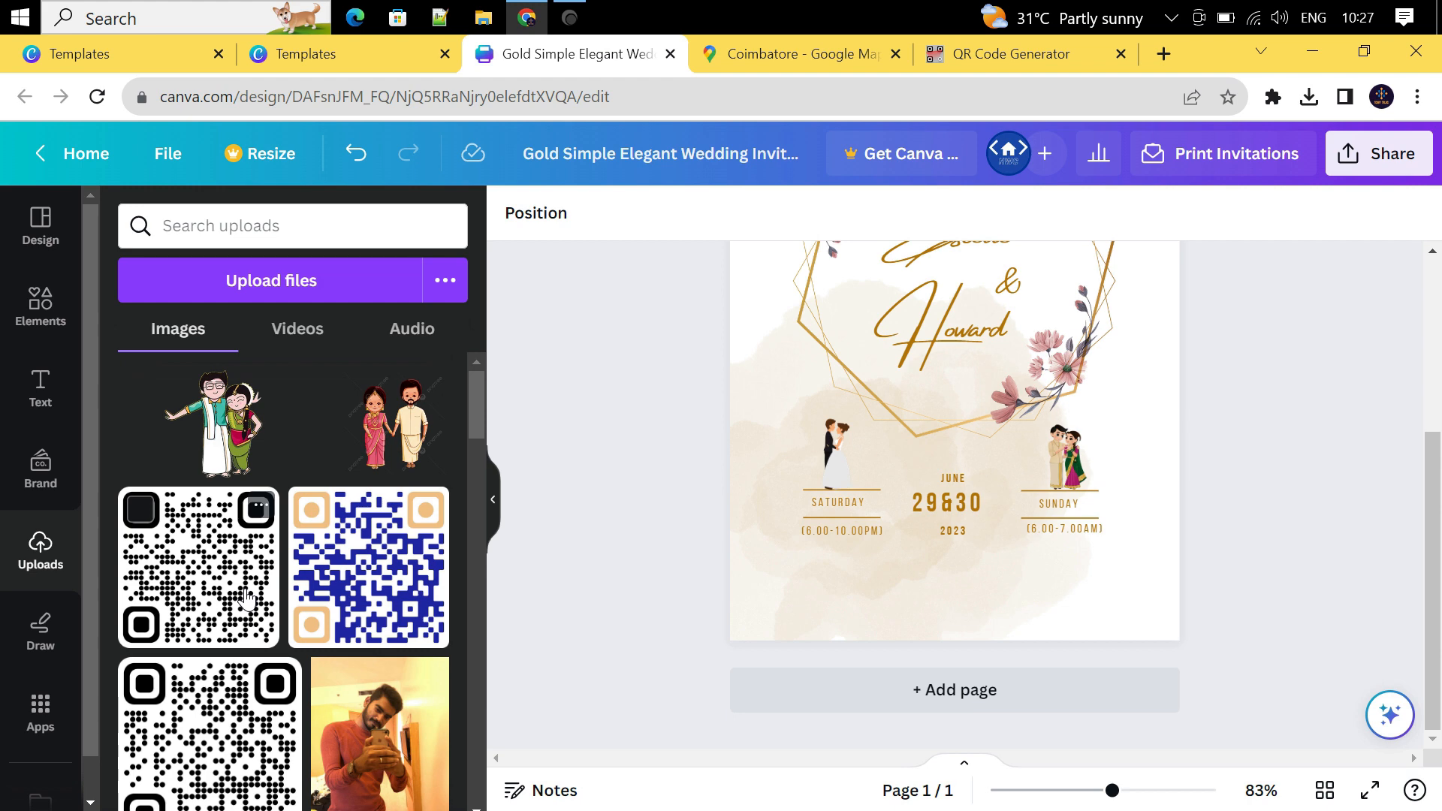
pyautogui.click(247, 597)
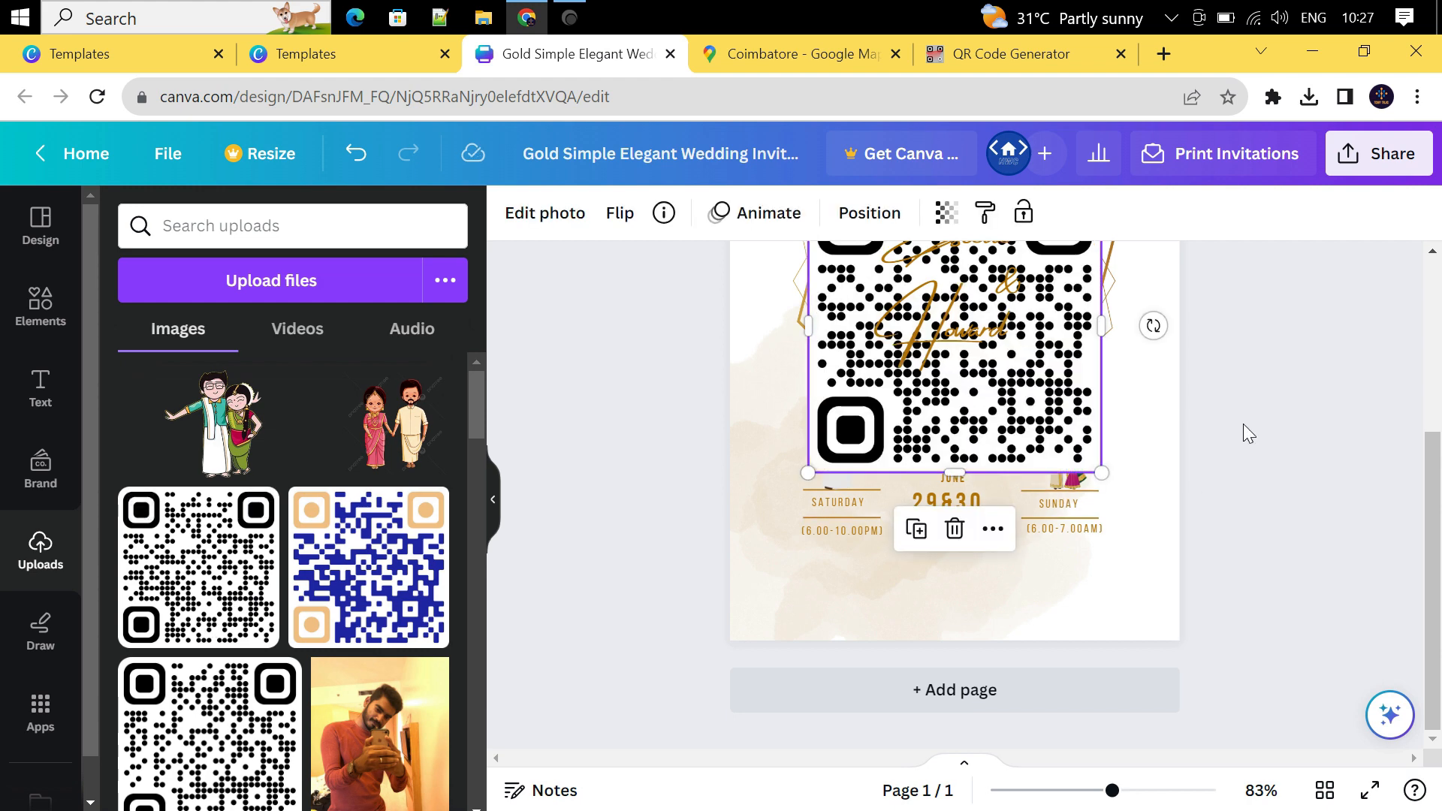
pyautogui.scroll(3, 1241, 377)
pyautogui.moveTo(809, 407); pyautogui.dragTo(1007, 604)
pyautogui.scroll(-3, 1232, 428)
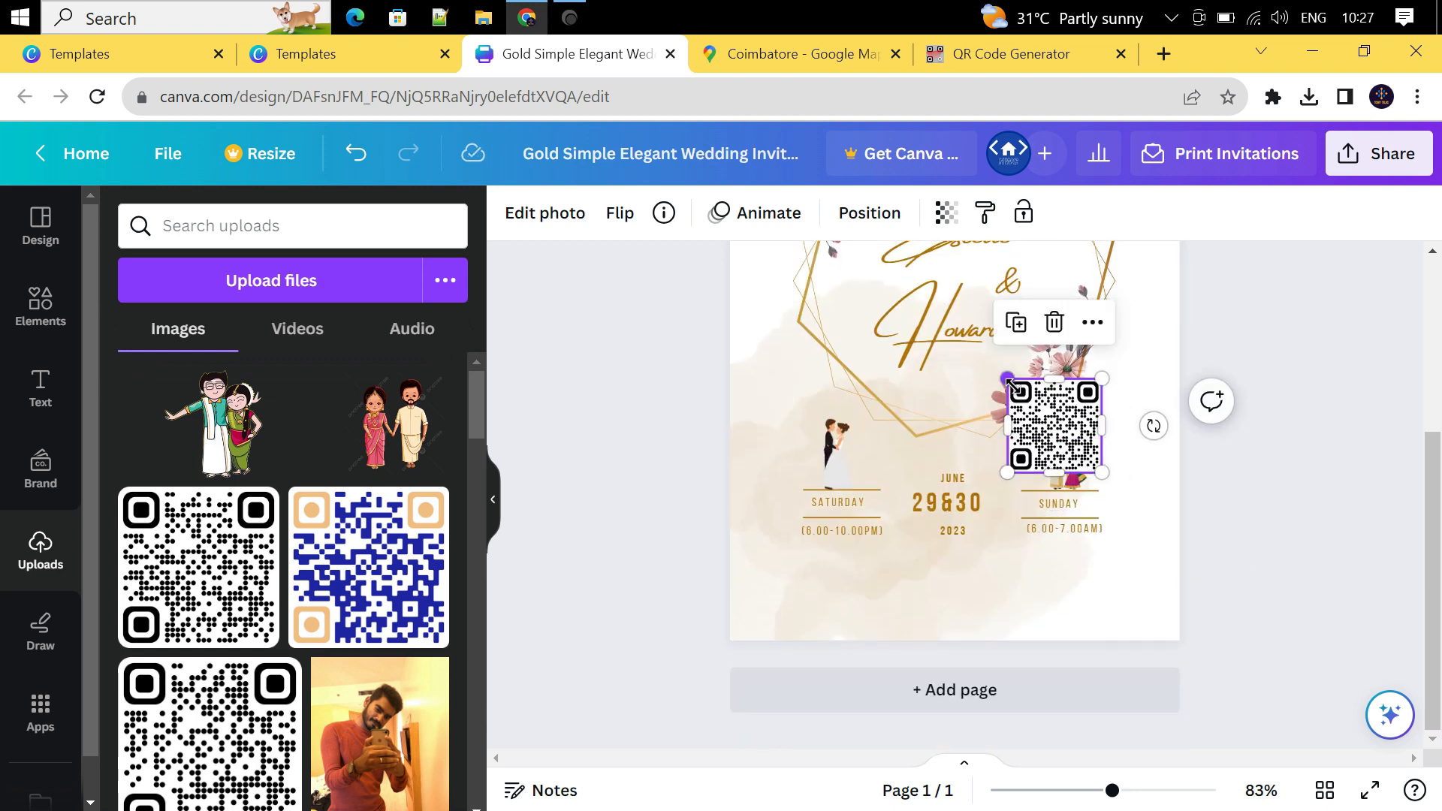
# Shrink the QR code a little more and place it below the (6.00-10.00PM) text under SATURDAY.
pyautogui.click(492, 509)
pyautogui.moveTo(845, 416); pyautogui.dragTo(640, 575)
pyautogui.click(770, 592)
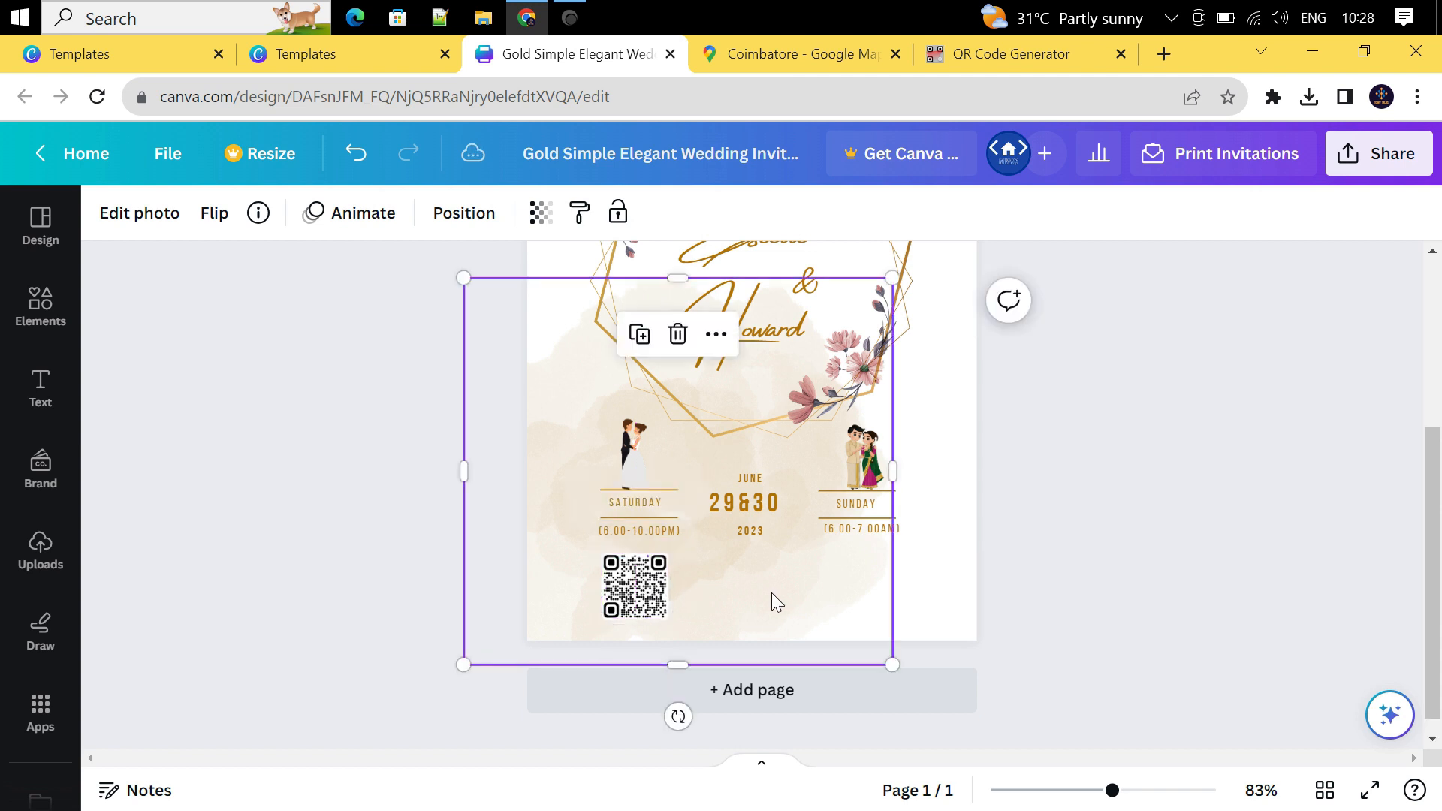
# Duplicate the black QR code and place the copy below the (6.00-7.00AM) text under SUNDAY, level with the original.
pyautogui.click(635, 586)
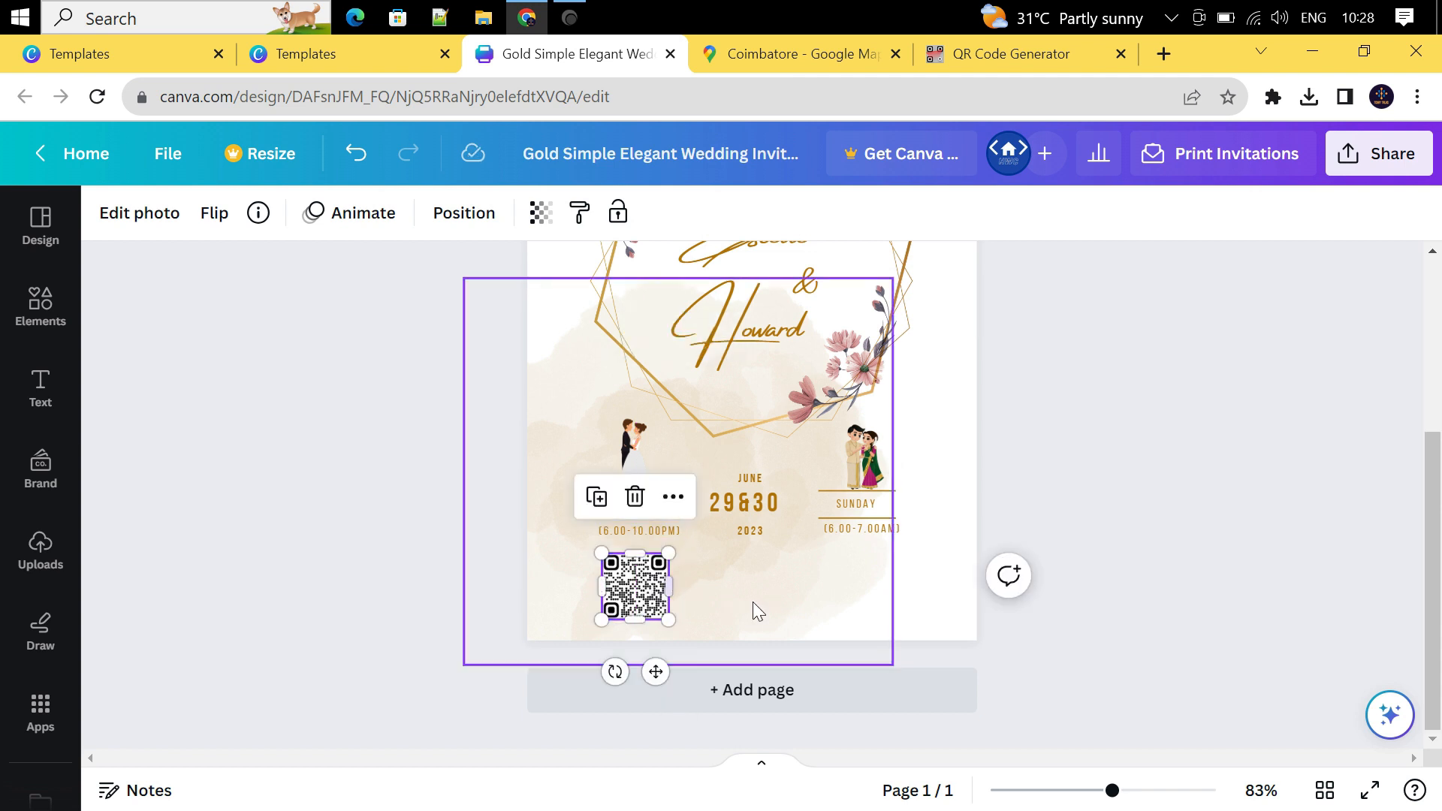
pyautogui.hotkey('ctrl', 'd')
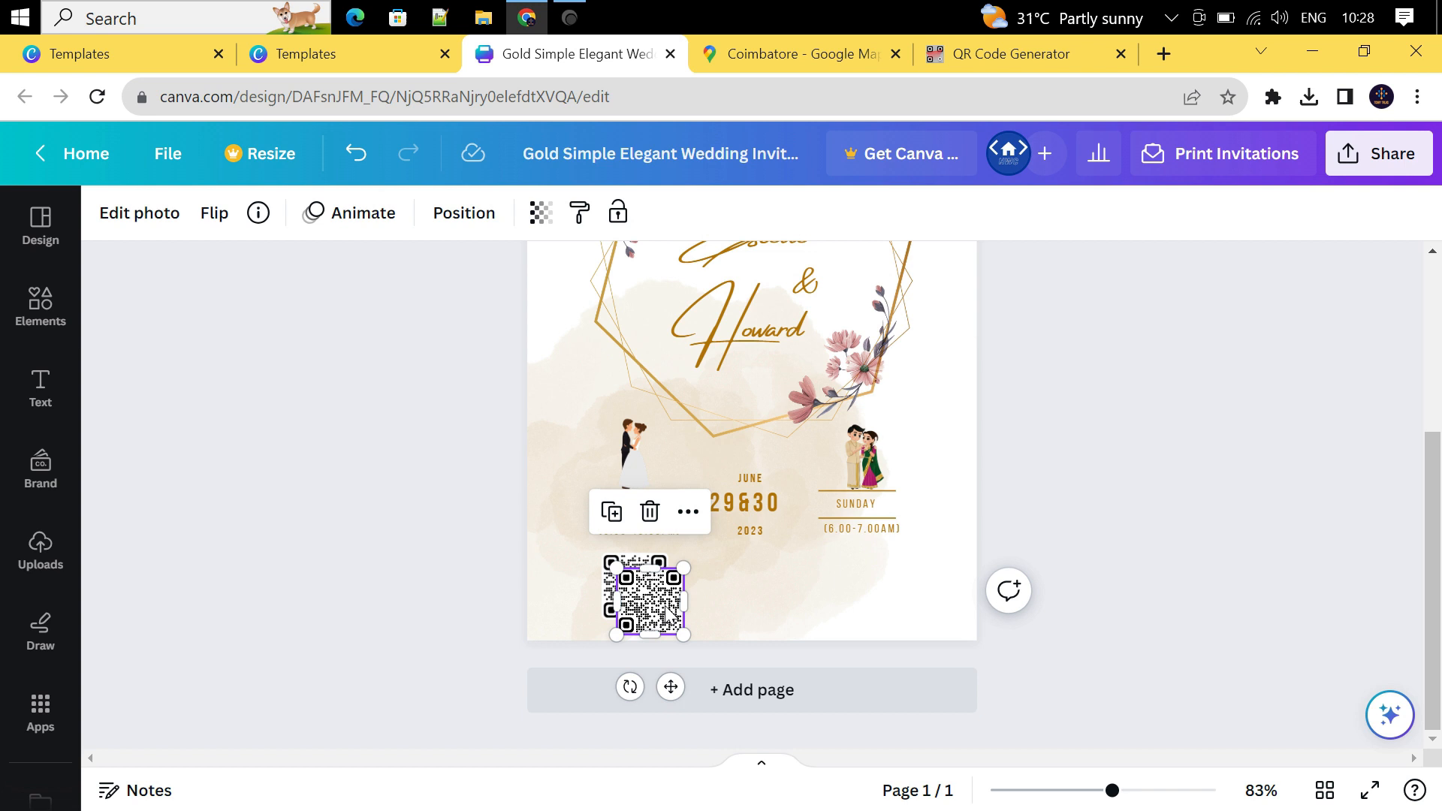
pyautogui.moveTo(668, 614); pyautogui.dragTo(860, 590)
pyautogui.click(1197, 627)
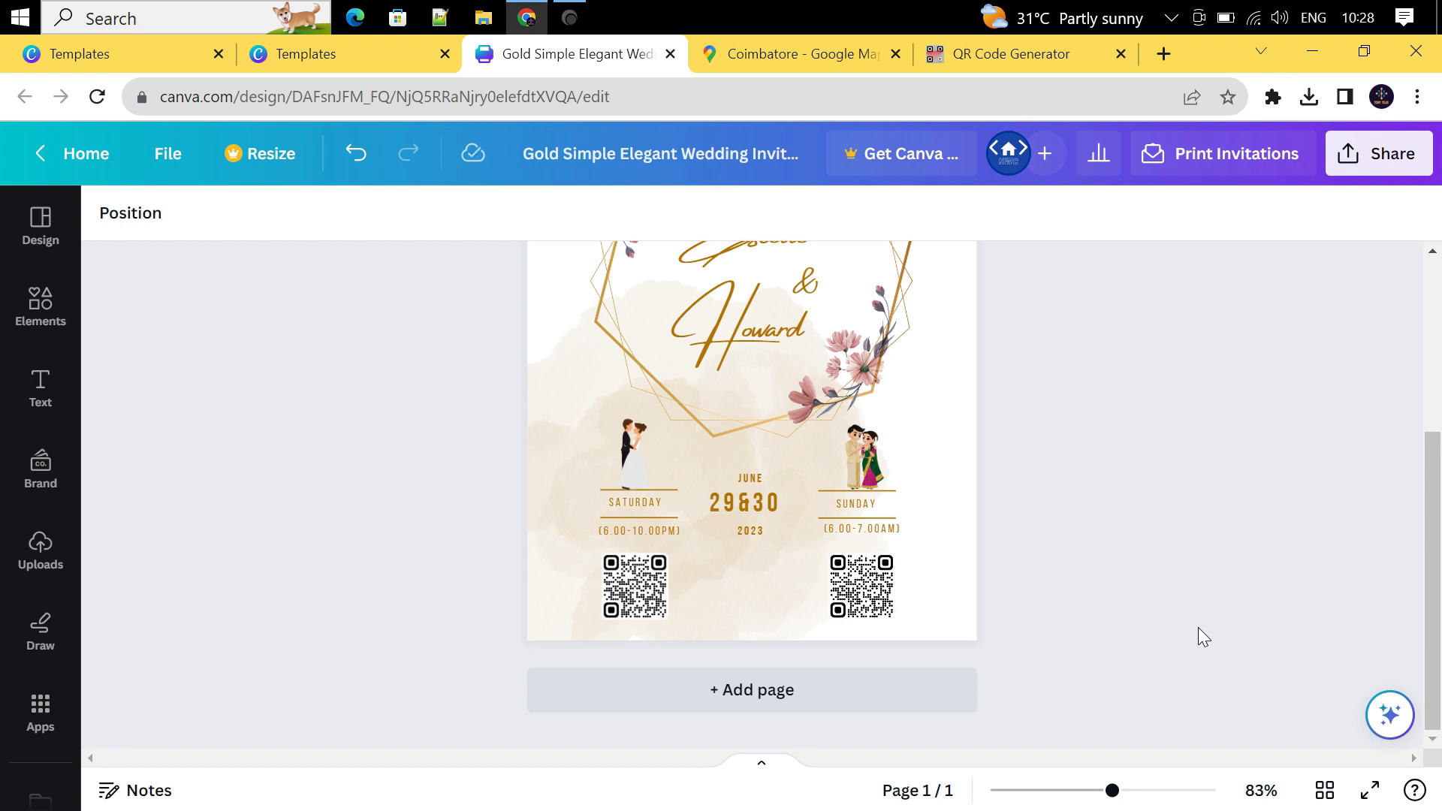
# Set the invitation's download file type to JPG and request the download with the default size and quality.
pyautogui.scroll(4, 1197, 628)
pyautogui.scroll(-4, 1197, 628)
pyautogui.click(1382, 155)
pyautogui.scroll(-3, 1187, 653)
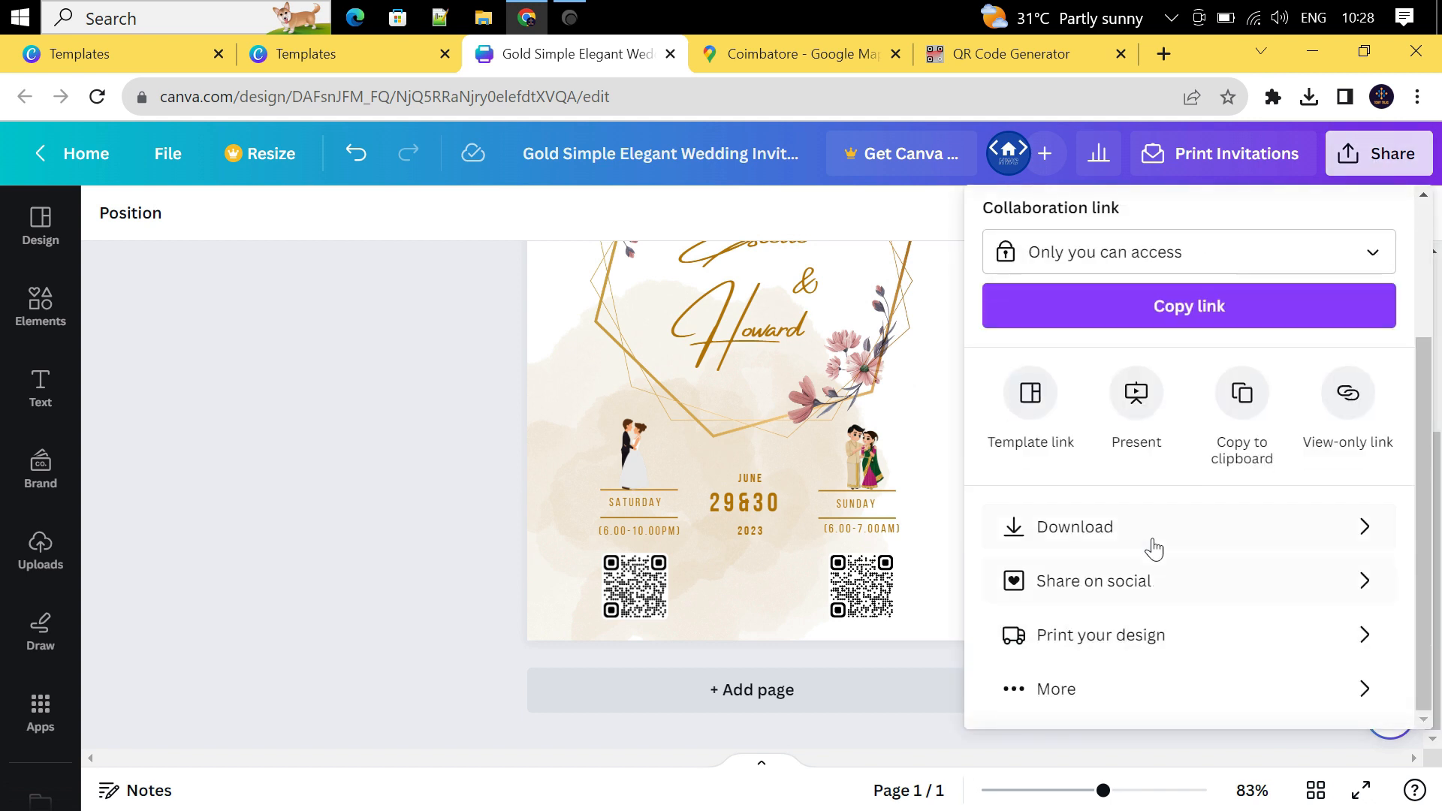
pyautogui.click(1150, 548)
pyautogui.click(1249, 322)
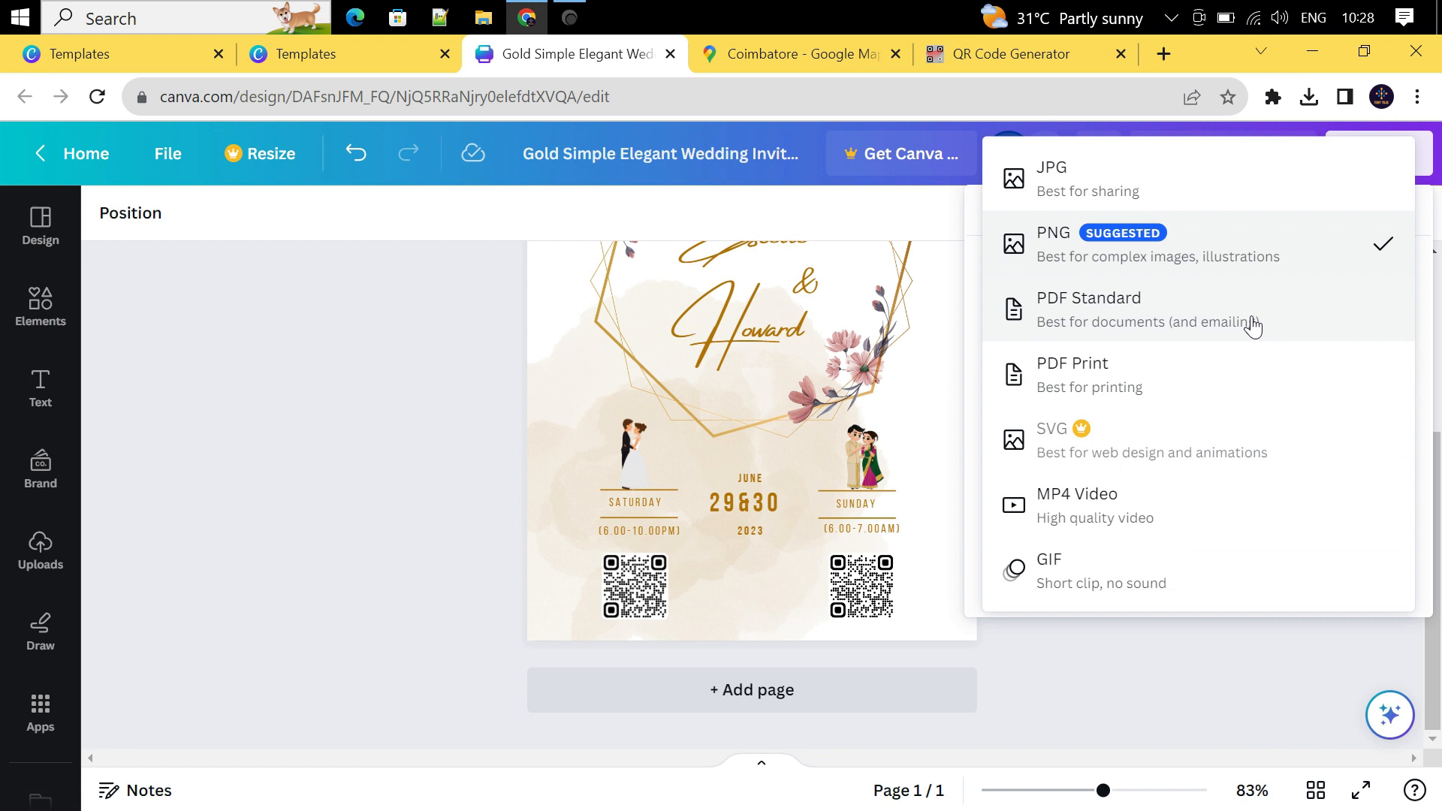
pyautogui.click(1127, 169)
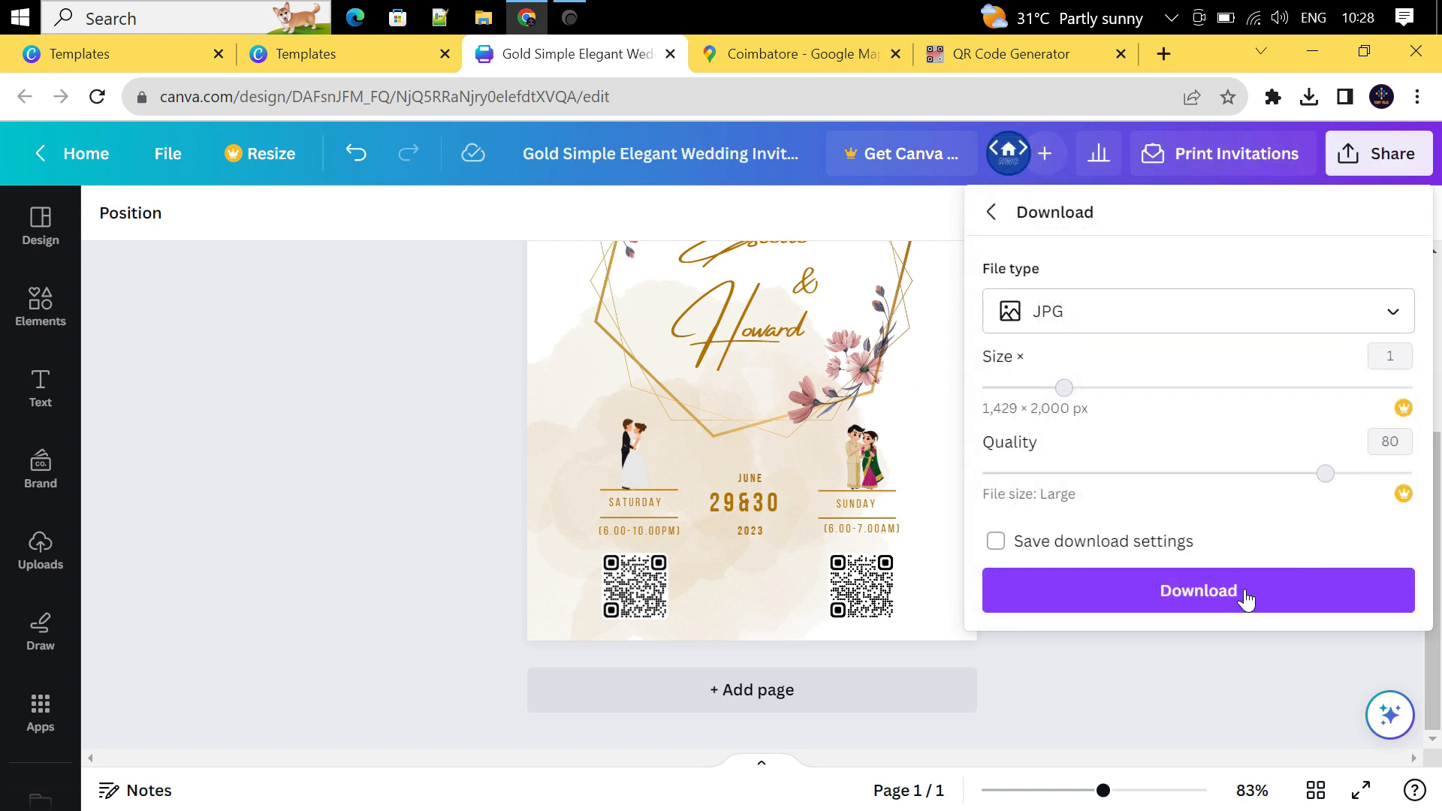
pyautogui.click(1217, 592)
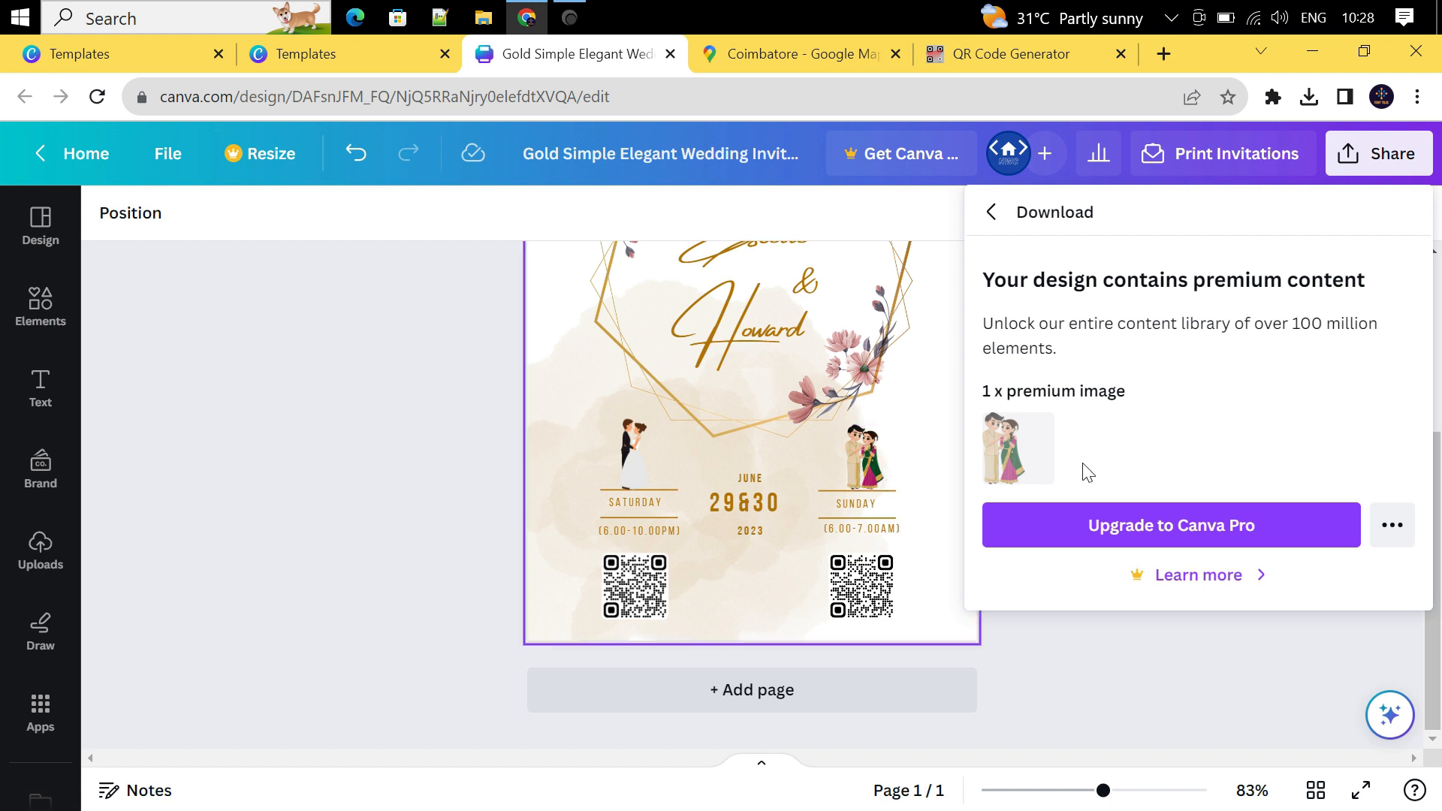
# Download the invitation as a free watermarked draft instead of upgrading, and open the downloaded JPG file.
pyautogui.click(1407, 535)
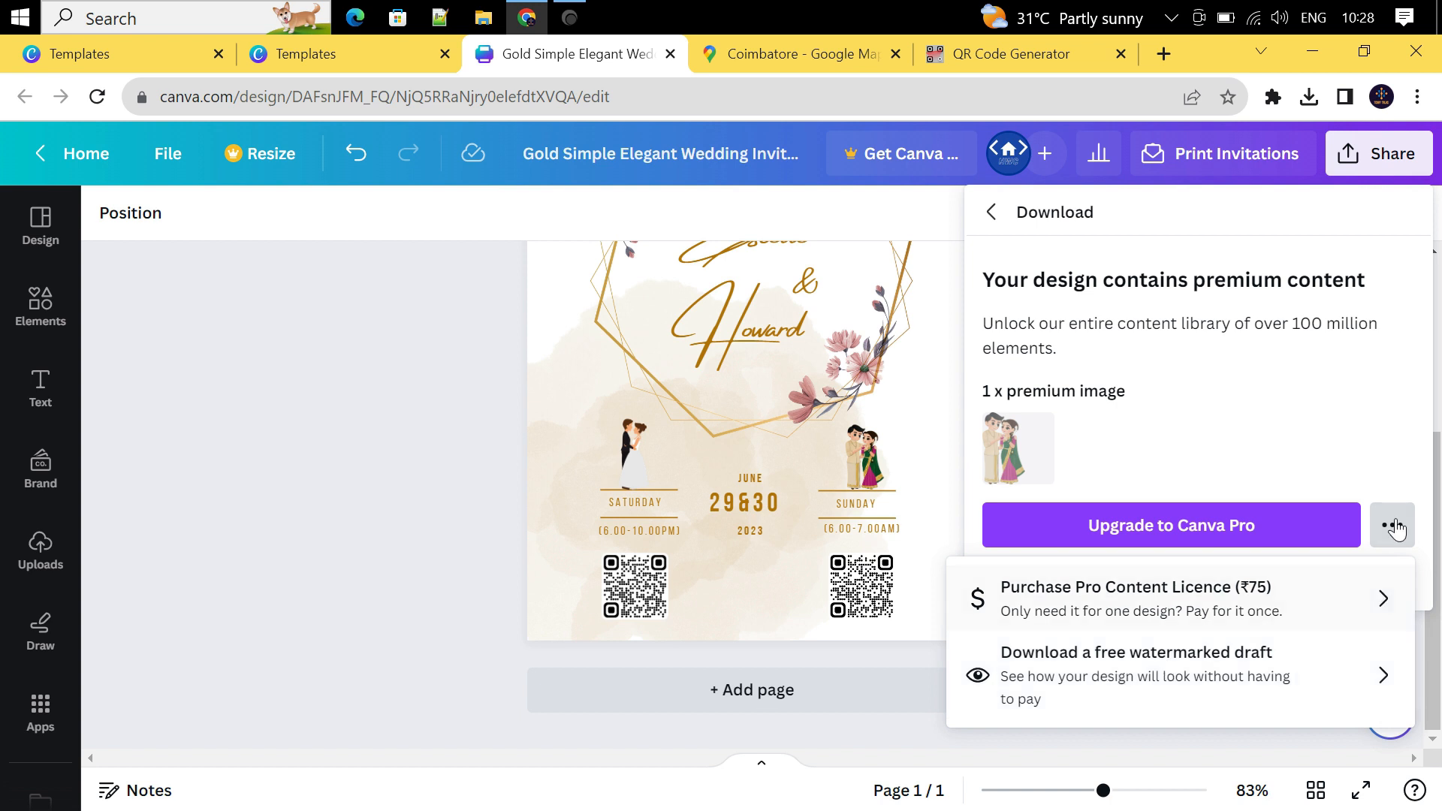
pyautogui.click(1104, 688)
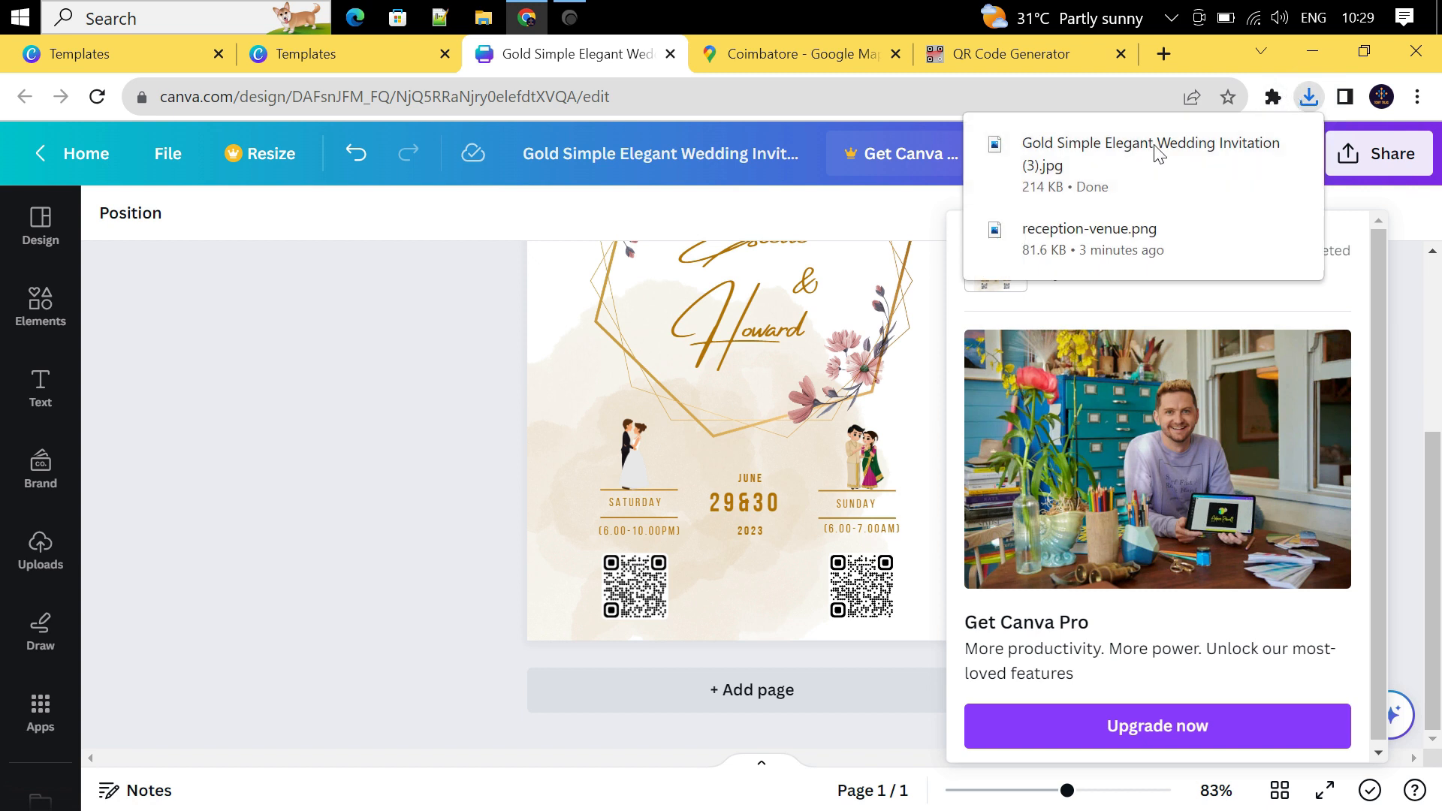
pyautogui.click(1089, 166)
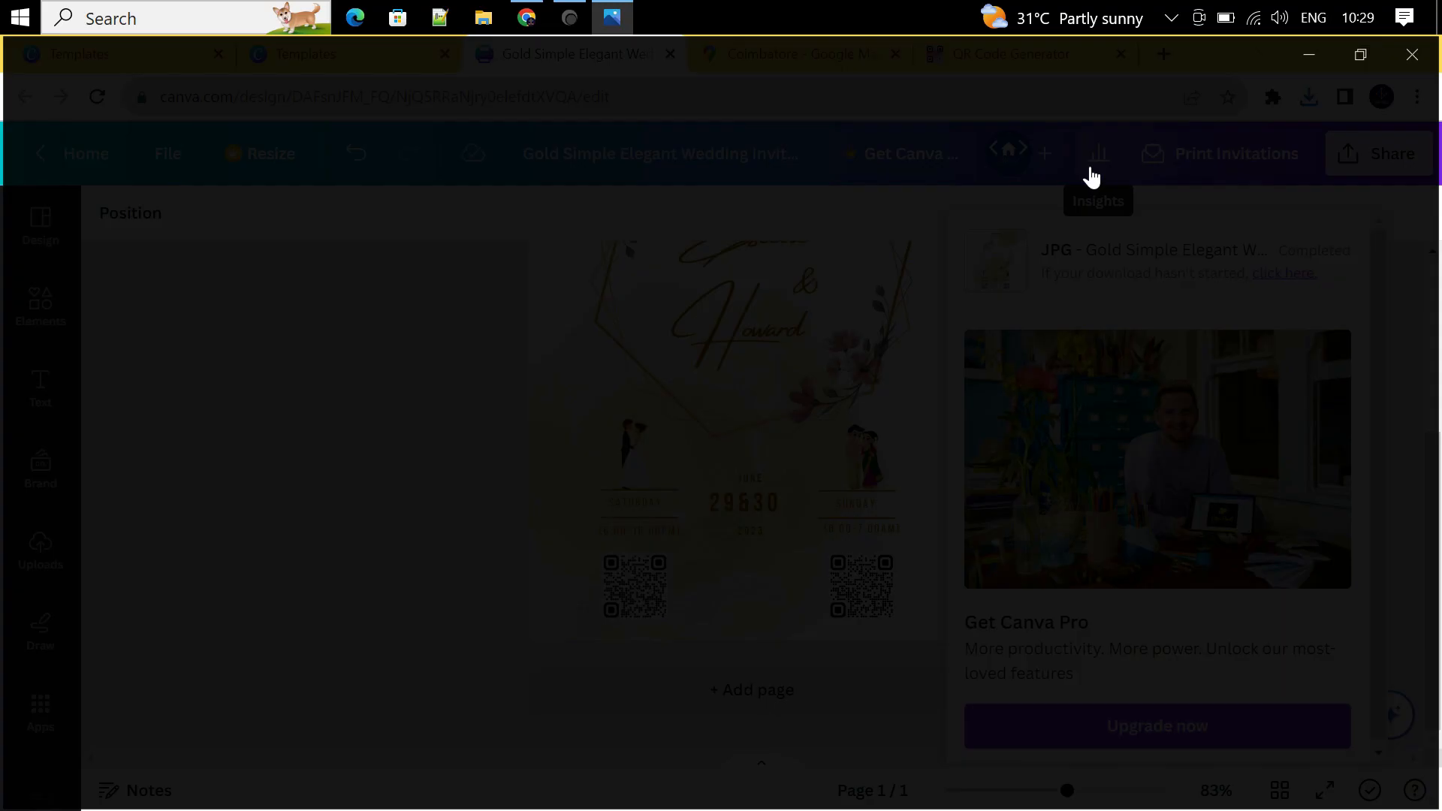